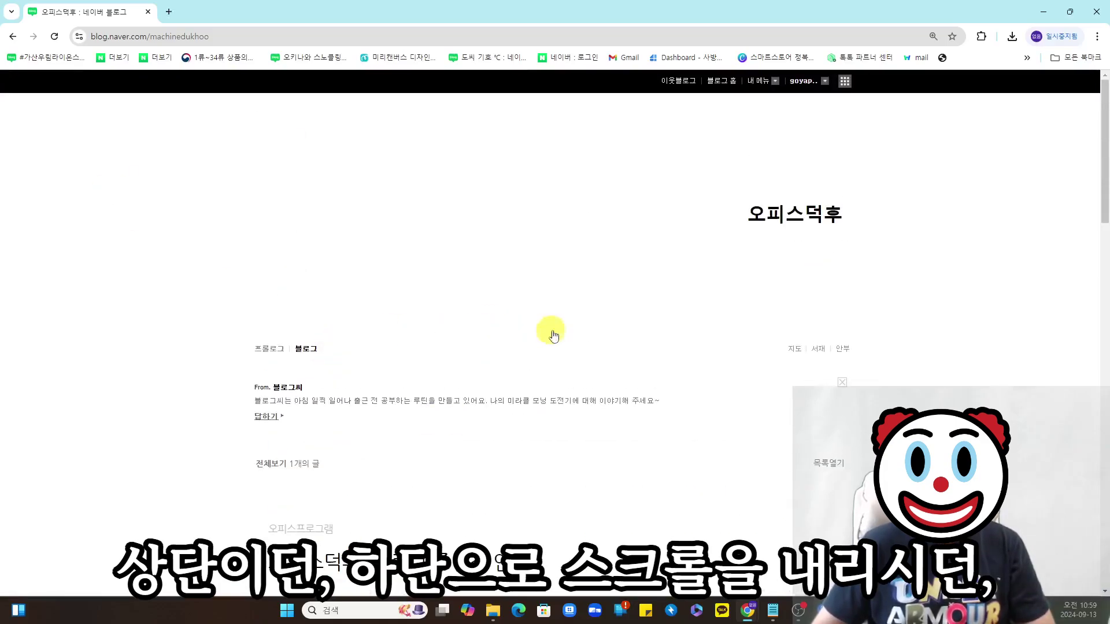
- Delete the 타이틀 widget via 관리·통계 > 꾸미기 설정 > 레이아웃·위젯 설정
scroll(545, 333, "down", 10)
scroll(551, 340, "down", 10)
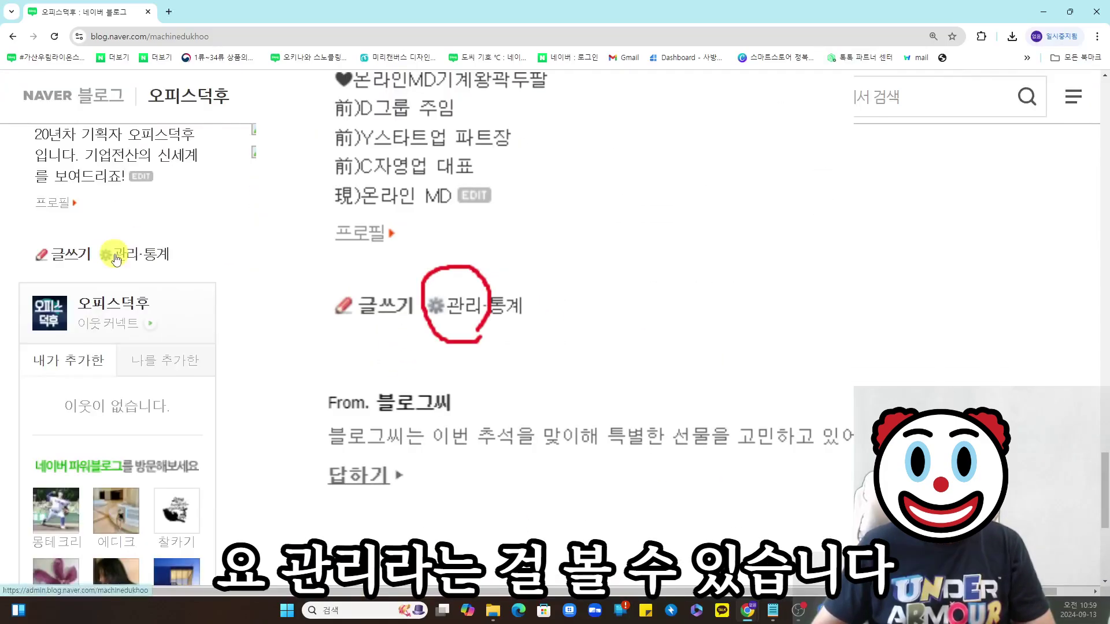
left_click(121, 260)
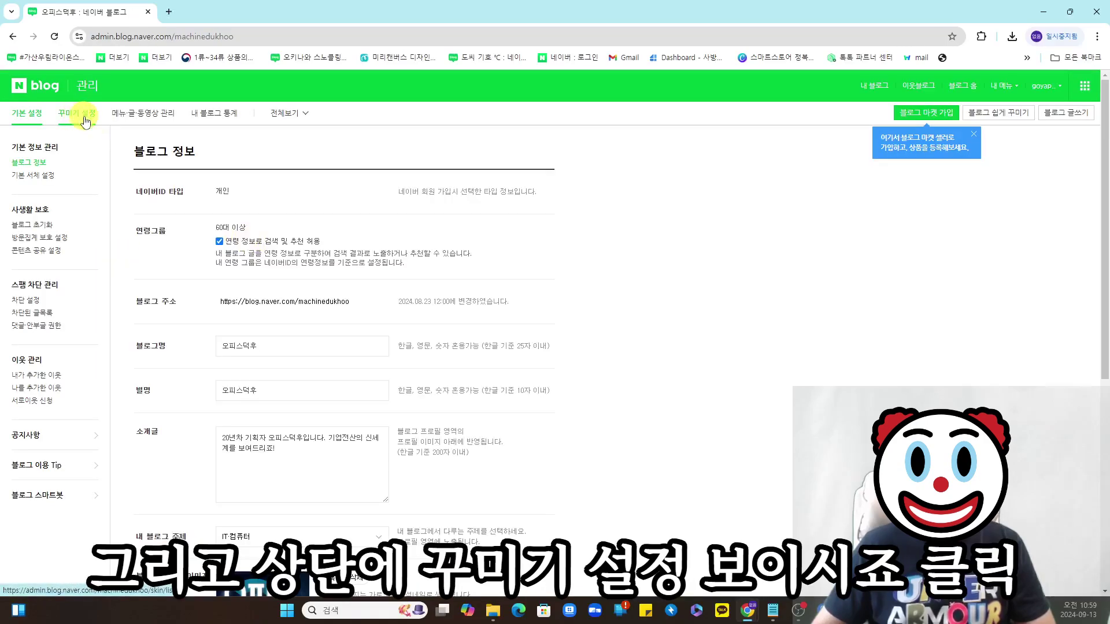
left_click(86, 121)
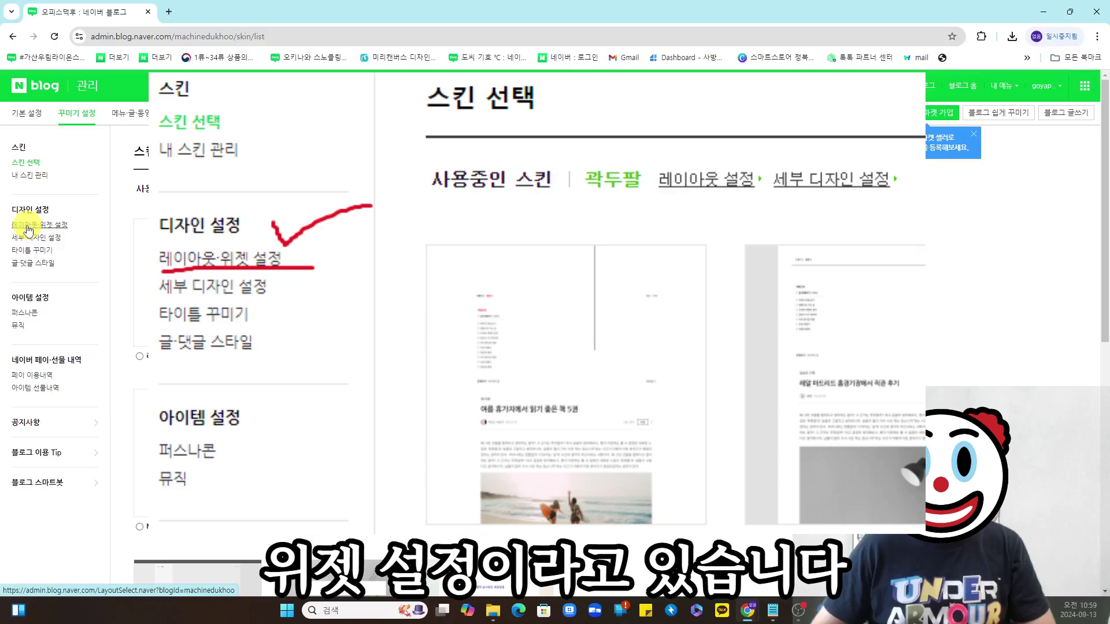
left_click(29, 230)
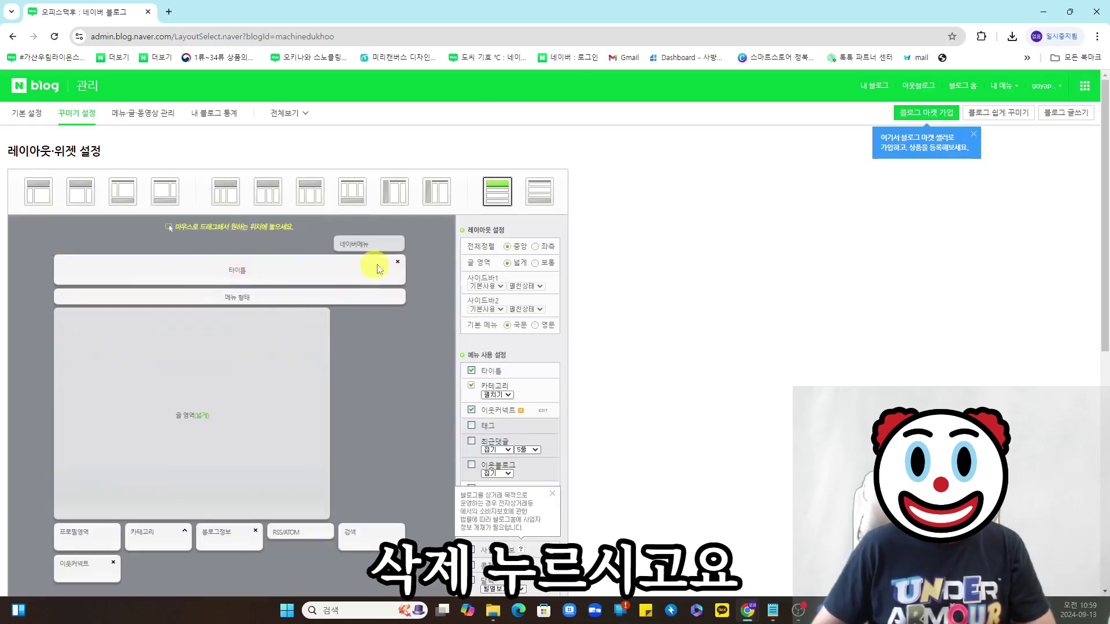
left_click(398, 264)
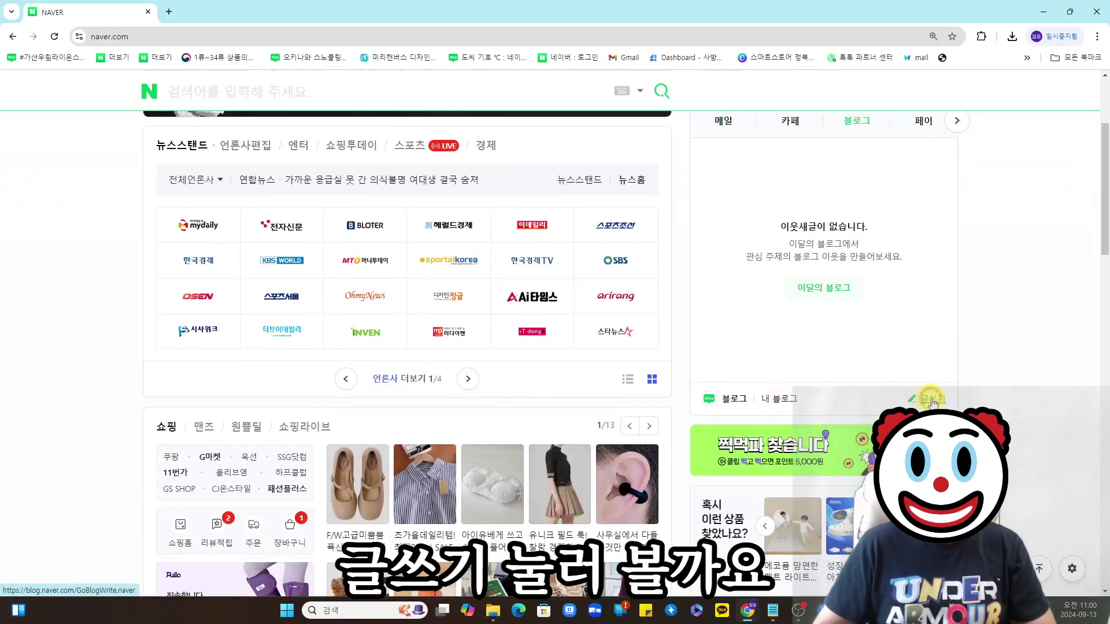
- Start a new post with 글쓰기 and title it '아무거나 상관없스비다'
left_click(927, 398)
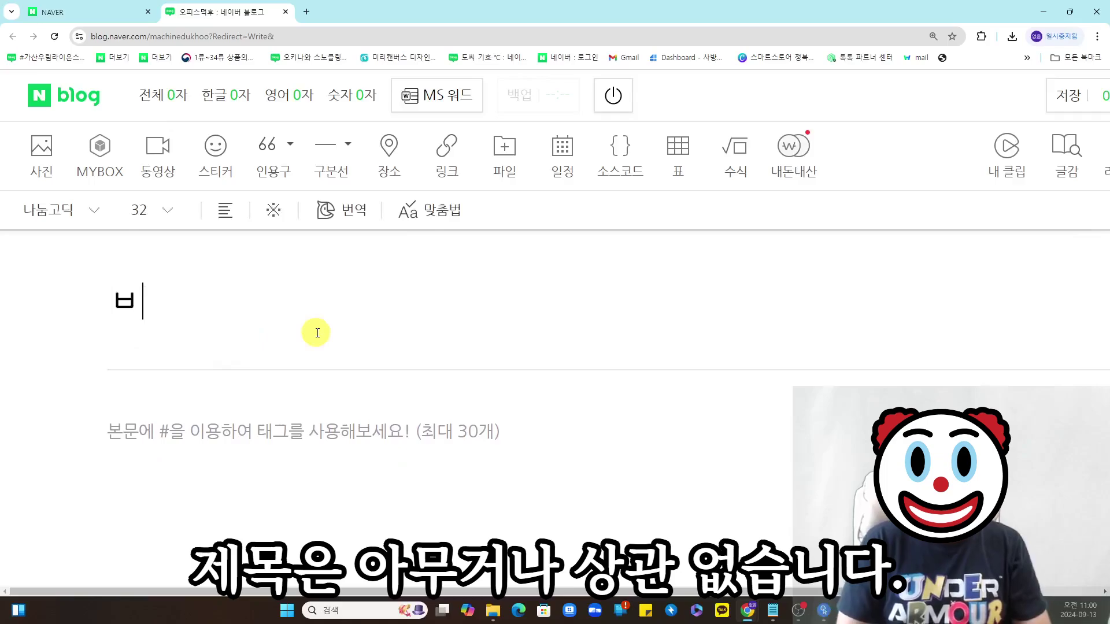
key("BackSpace")
type("제목")
key("BackSpace")
key("BackSpace")
type("아무거나 상")
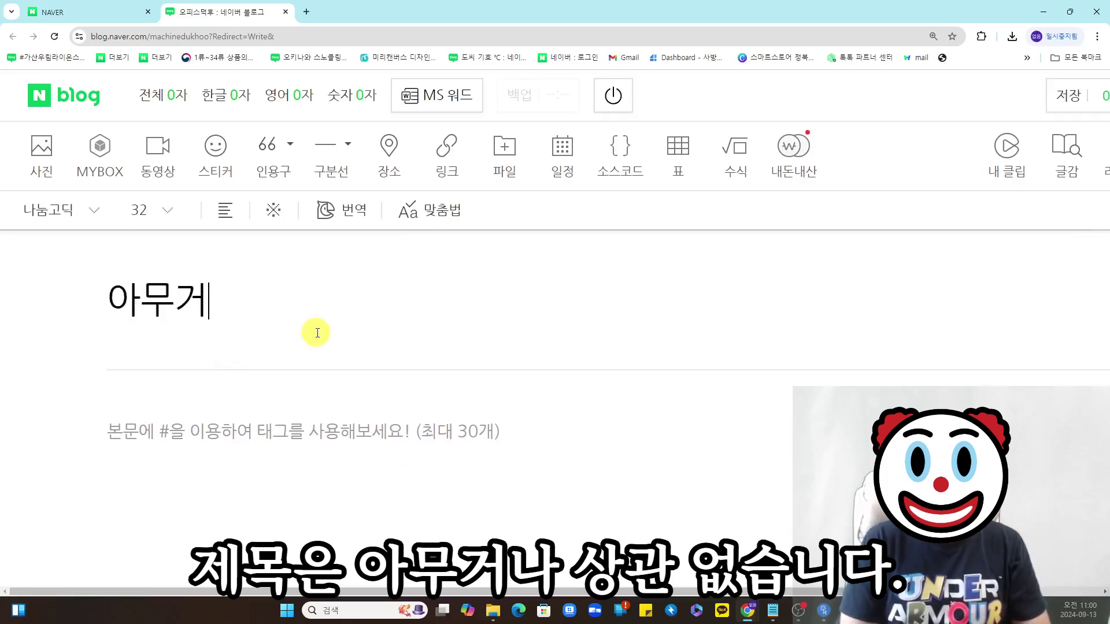
type("관없스비다")
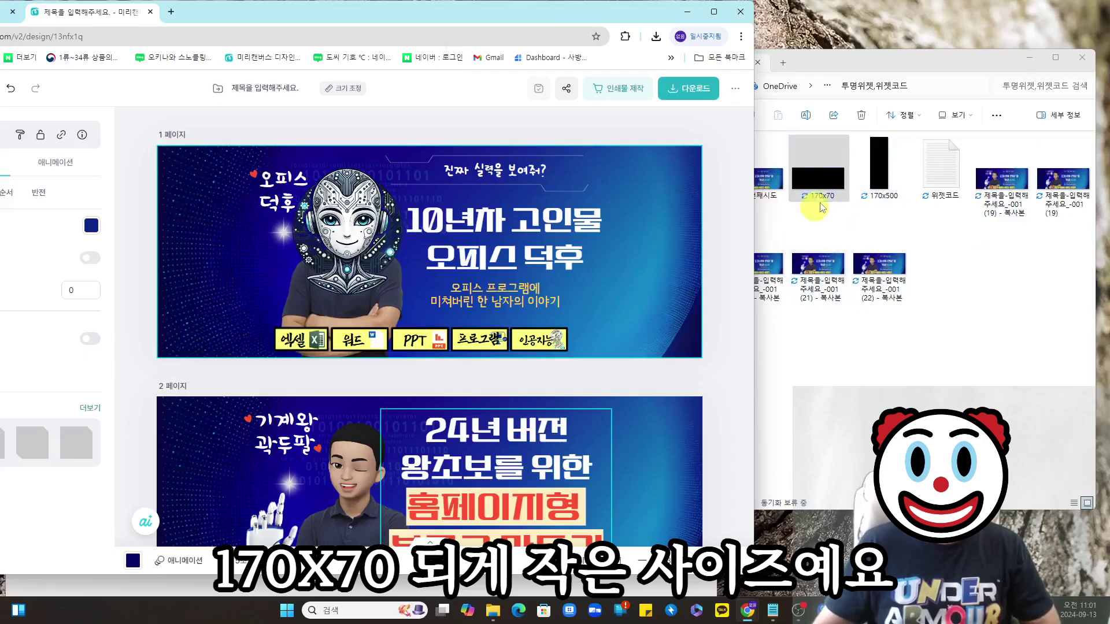
- Drop the 170x500 and 170x70 image files into the post body and begin typing the 170 size label
left_click_drag(825, 173, 315, 343)
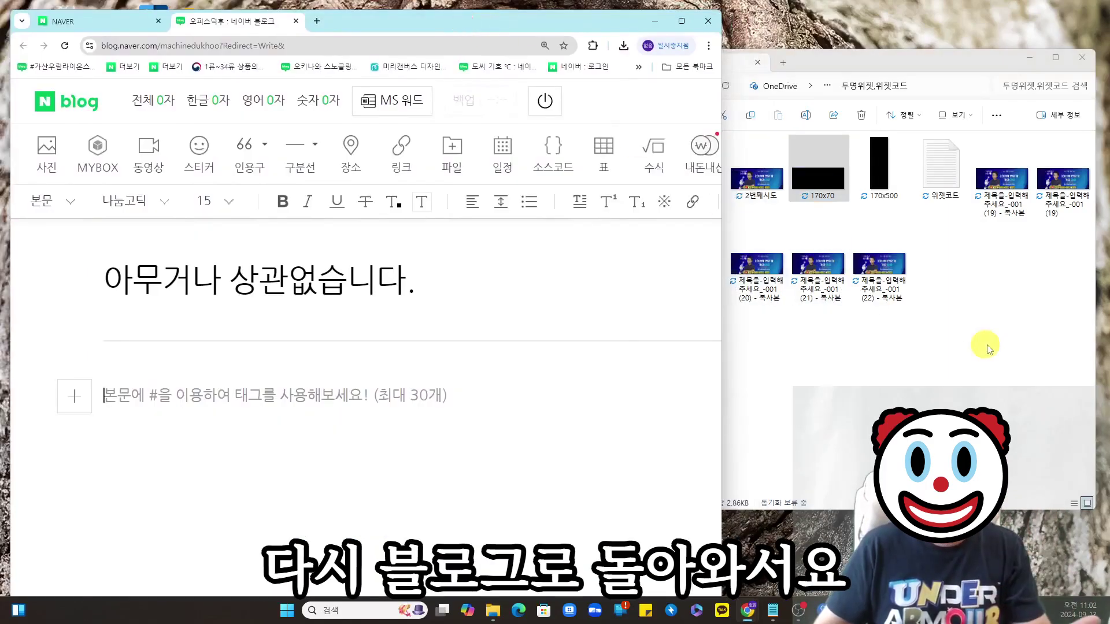
left_click_drag(879, 169, 260, 427)
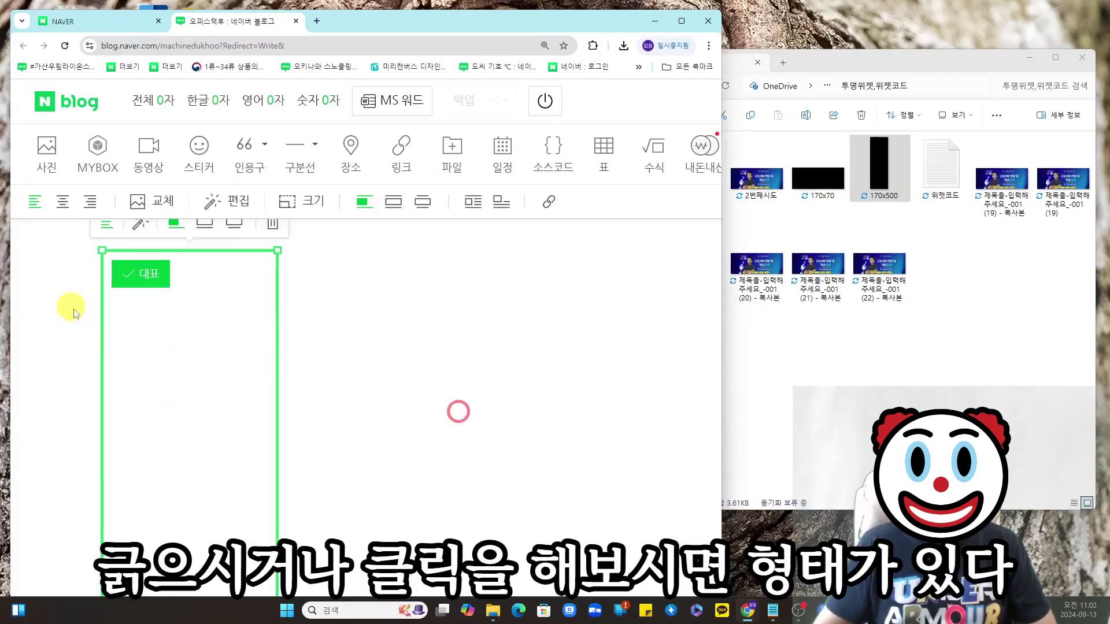
left_click(272, 359)
scroll(278, 312, "down", 4)
scroll(272, 324, "down", 2)
scroll(265, 339, "up", 9)
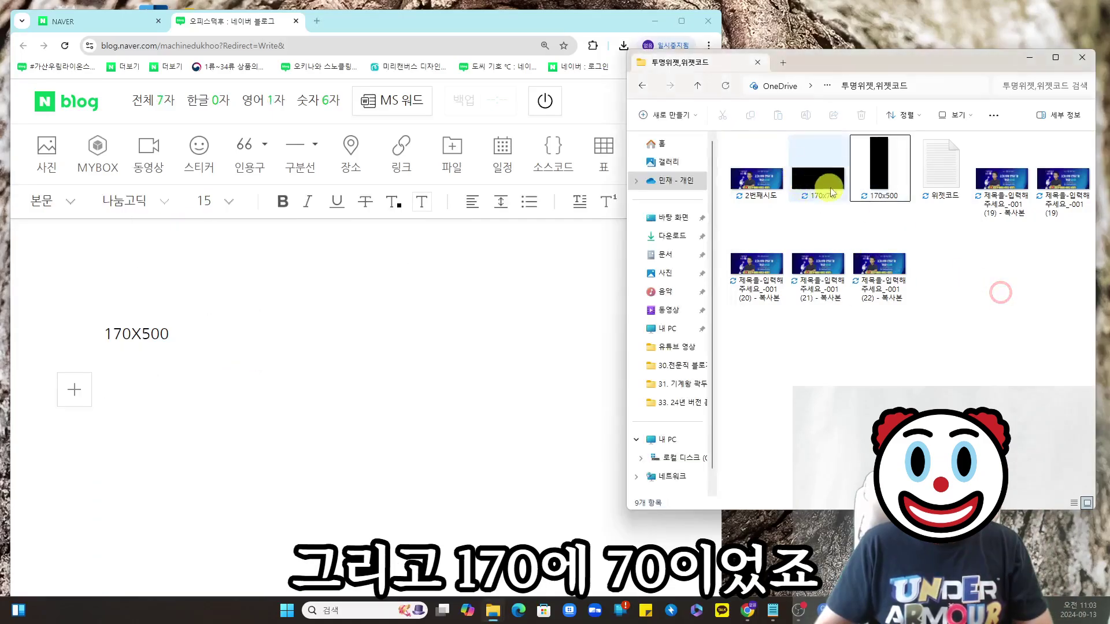
left_click_drag(820, 175, 196, 465)
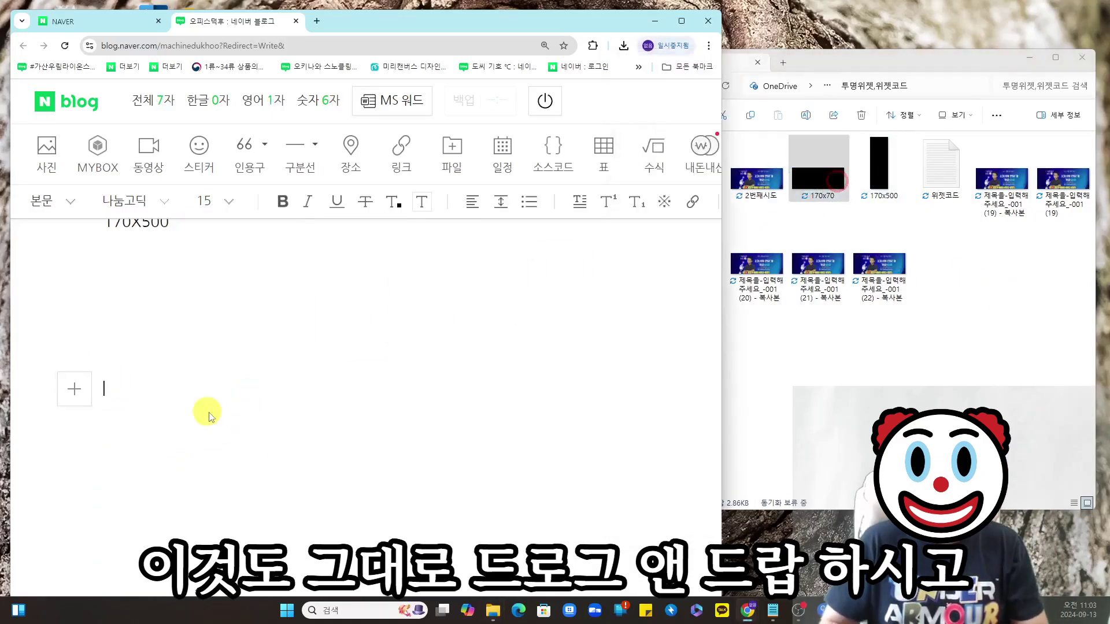
type("170ㅌ")
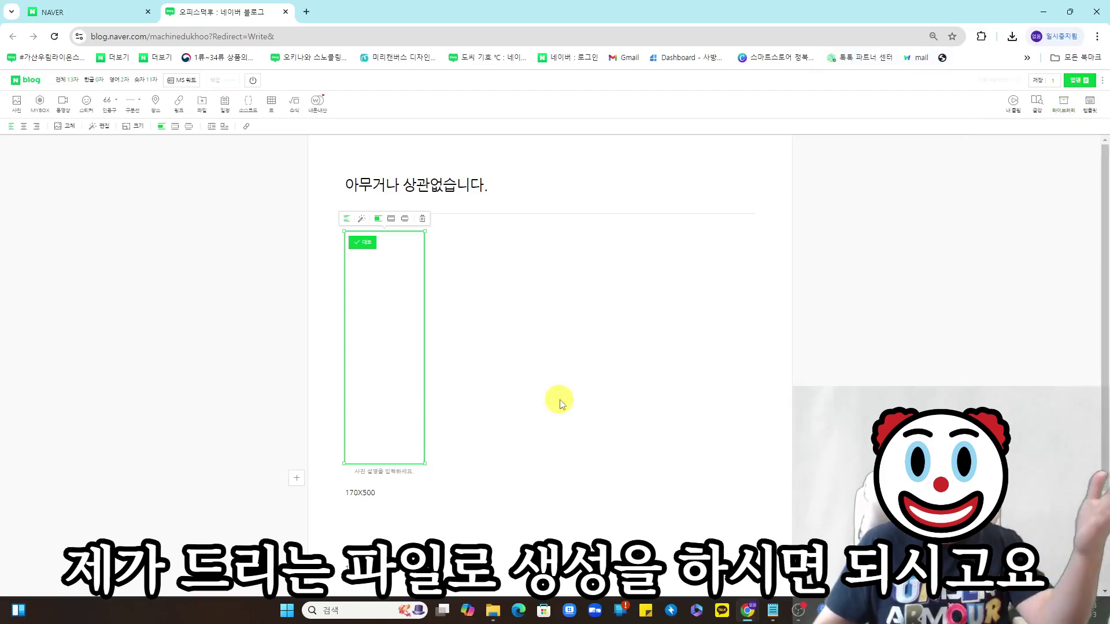
- Publish the post with 비공개 (private) visibility
left_click(449, 527)
left_click(509, 399)
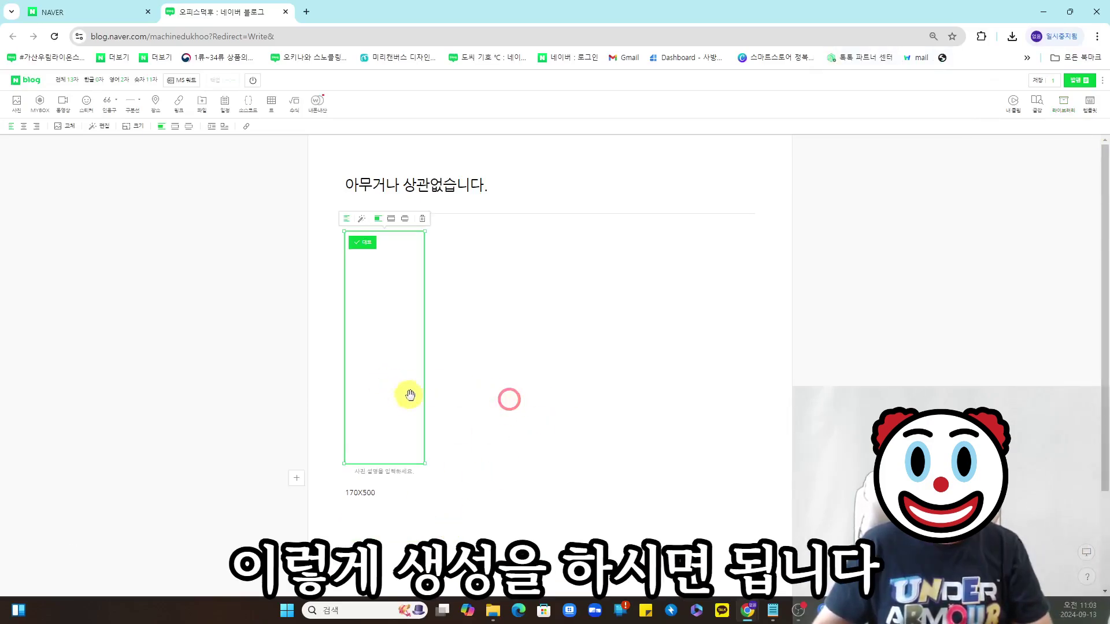
key("ctrl+plus")
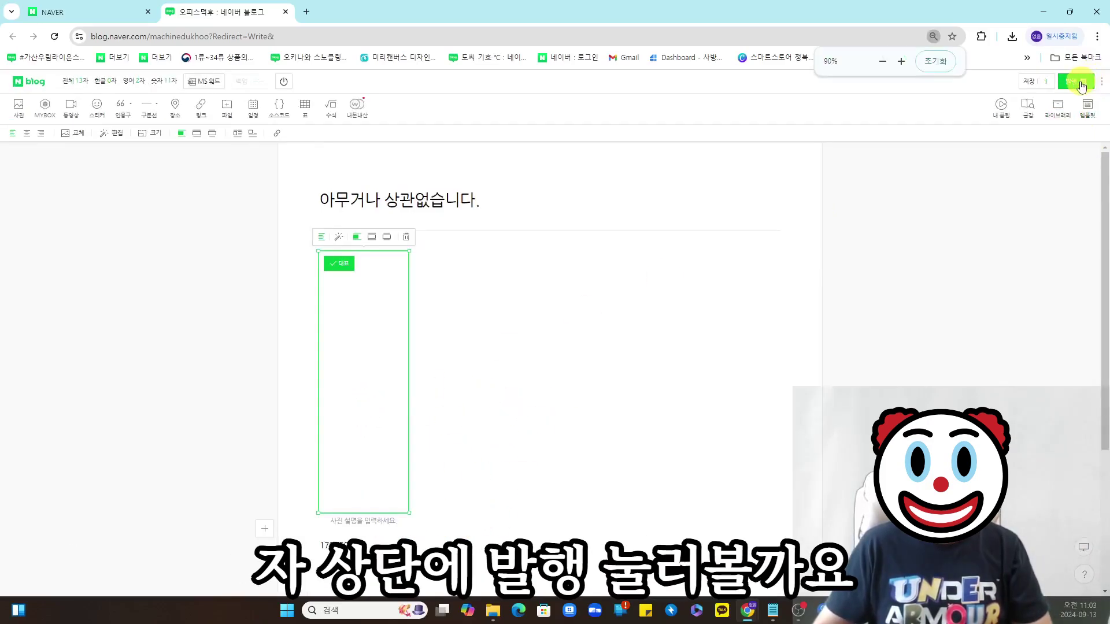
left_click(1077, 82)
left_click(1051, 162)
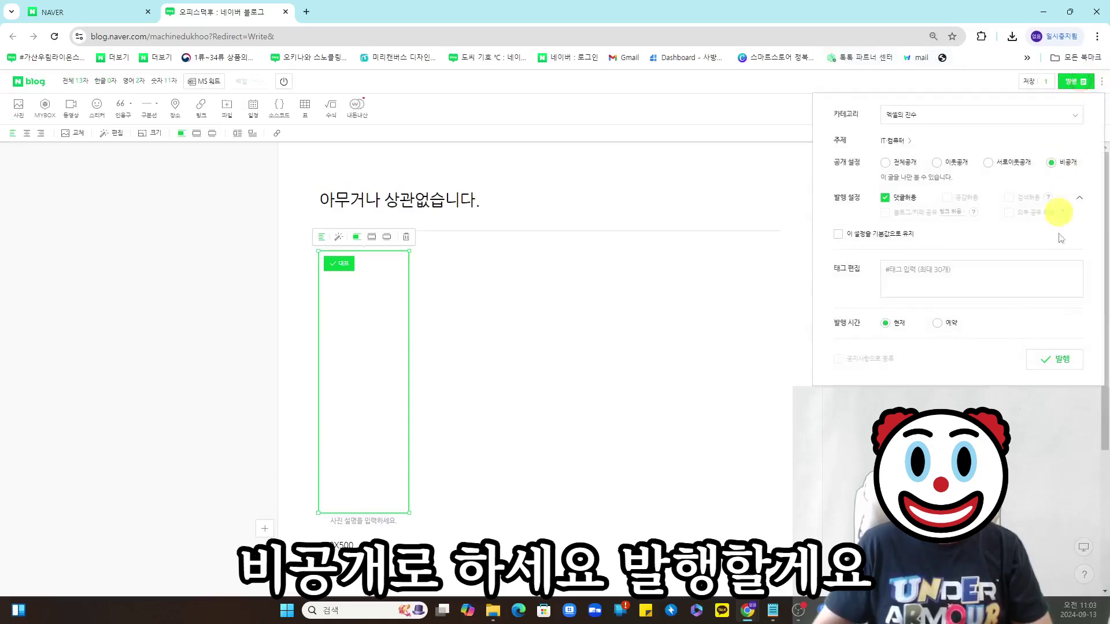
left_click(1054, 359)
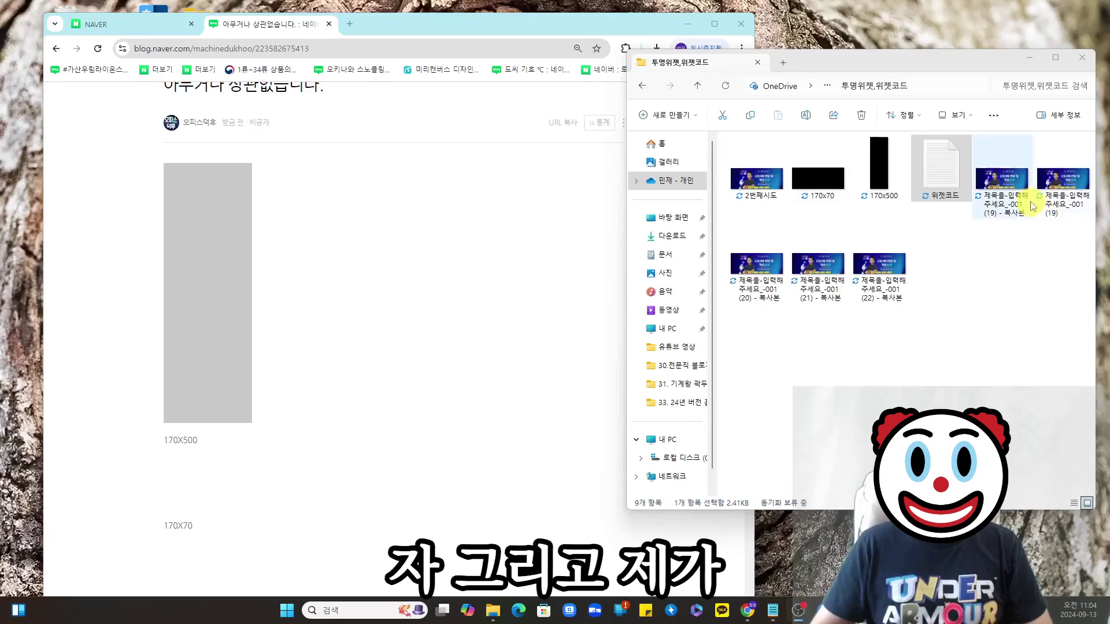
- Open 위젯코드.txt in Notepad and locate the invisible 170X500 and 170X70 images on the post
left_click(919, 162)
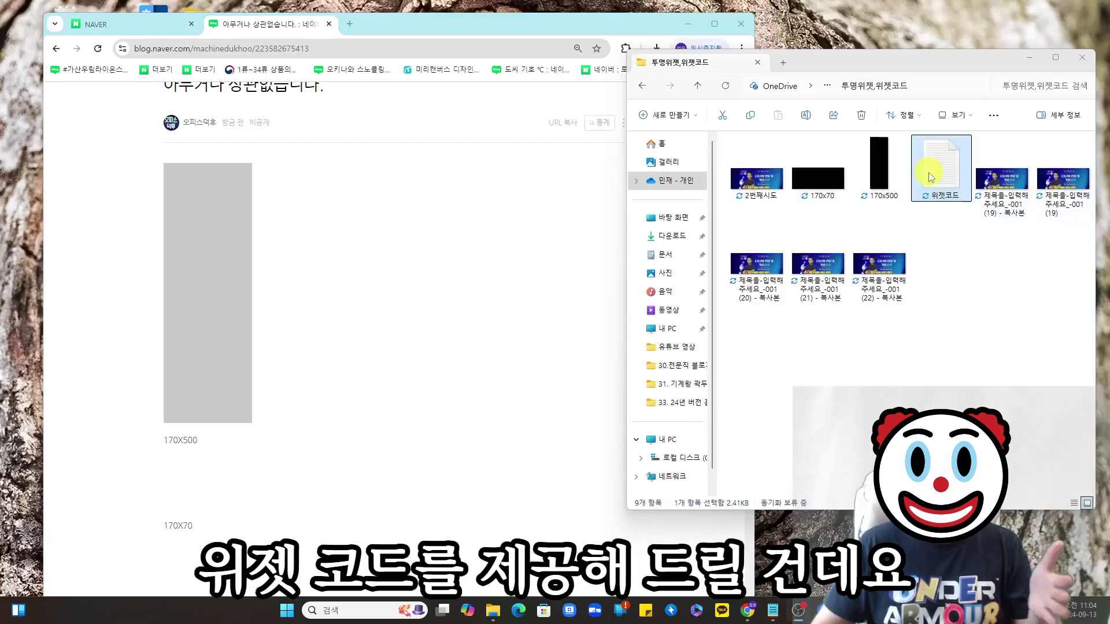
double_click(930, 176)
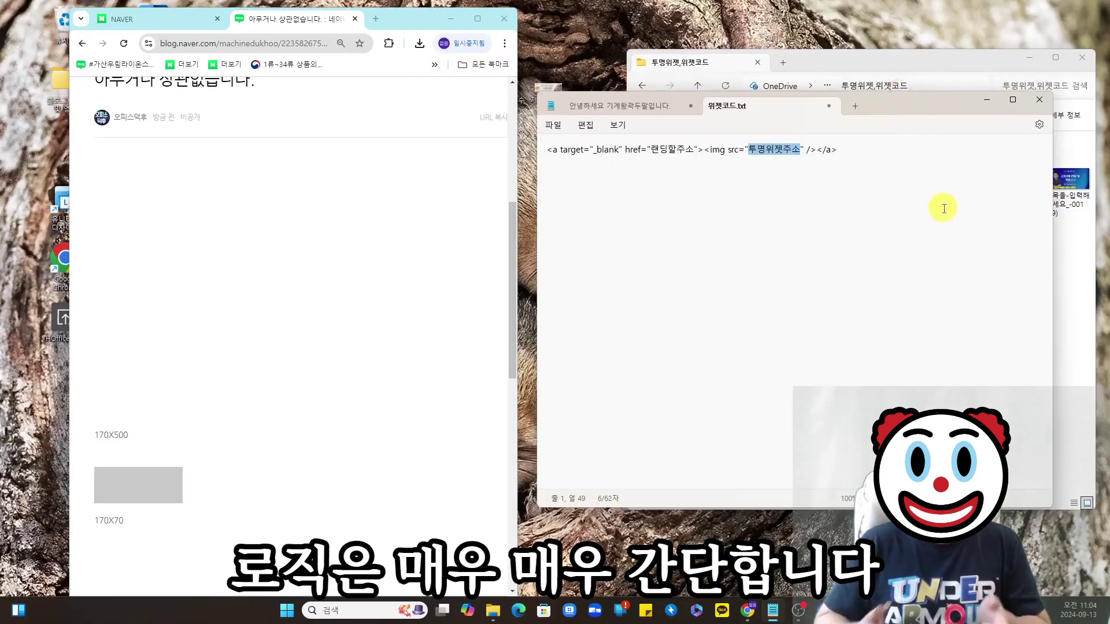
left_click_drag(241, 324, 89, 302)
left_click_drag(226, 495, 90, 482)
left_click_drag(215, 345, 119, 334)
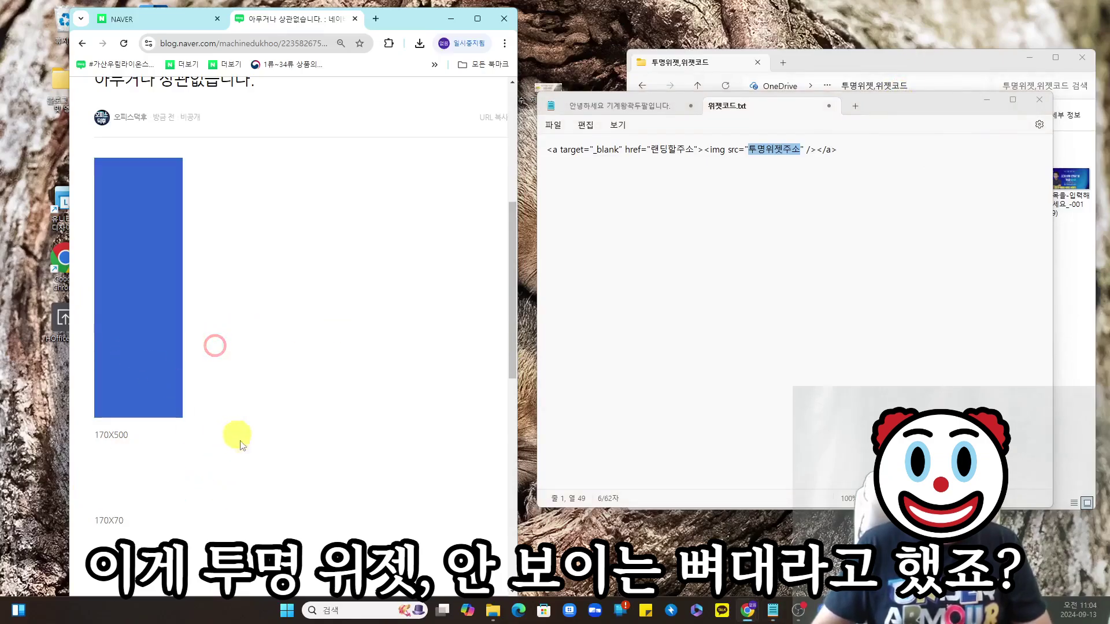
left_click_drag(245, 471, 115, 484)
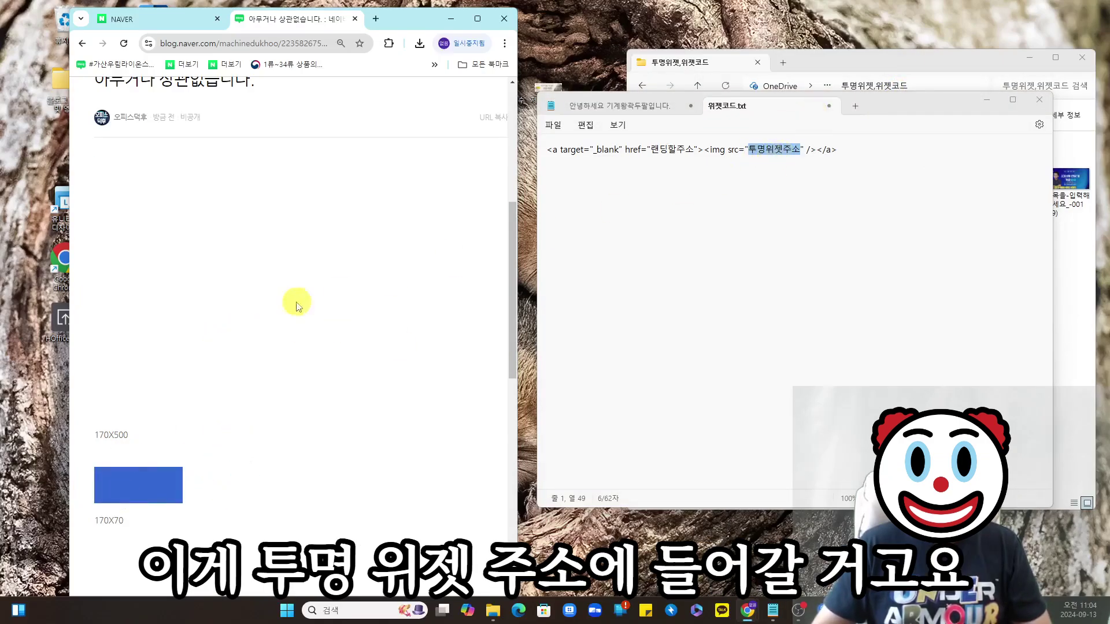
left_click_drag(649, 150, 694, 152)
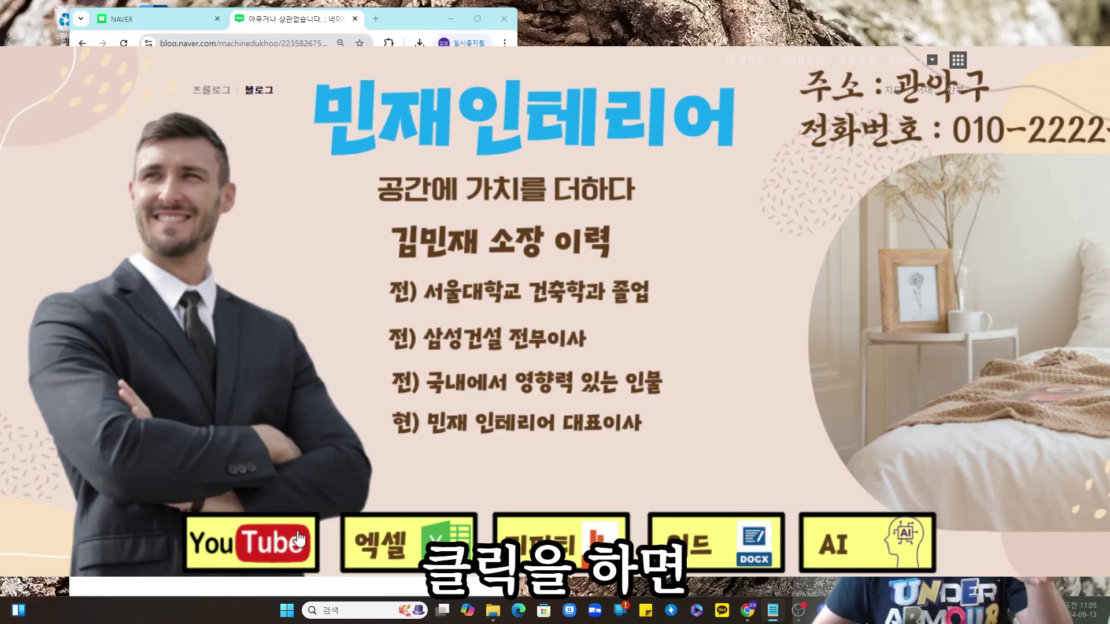
left_click(298, 538)
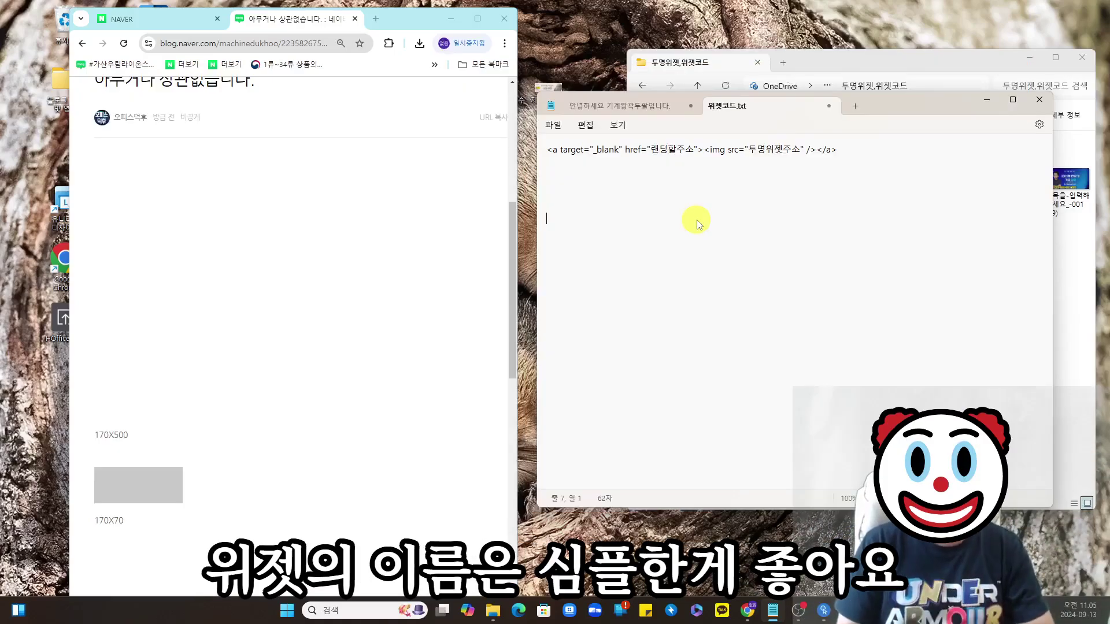
- Add a 상단1 label in Notepad with a copy of the widget code line beneath it
type("상단1")
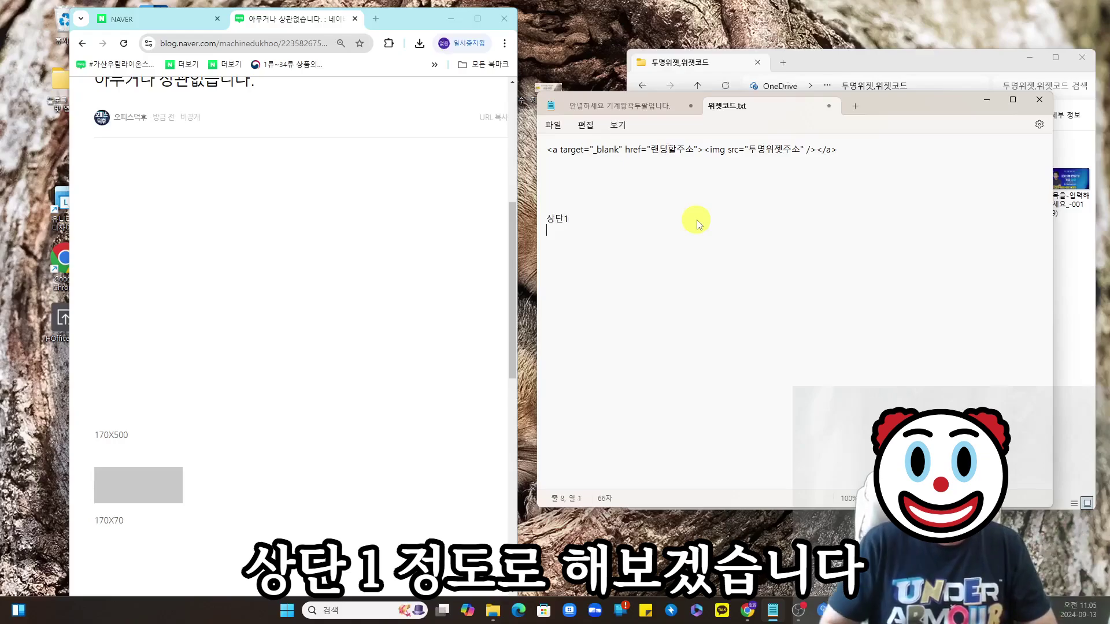
left_click_drag(847, 149, 546, 149)
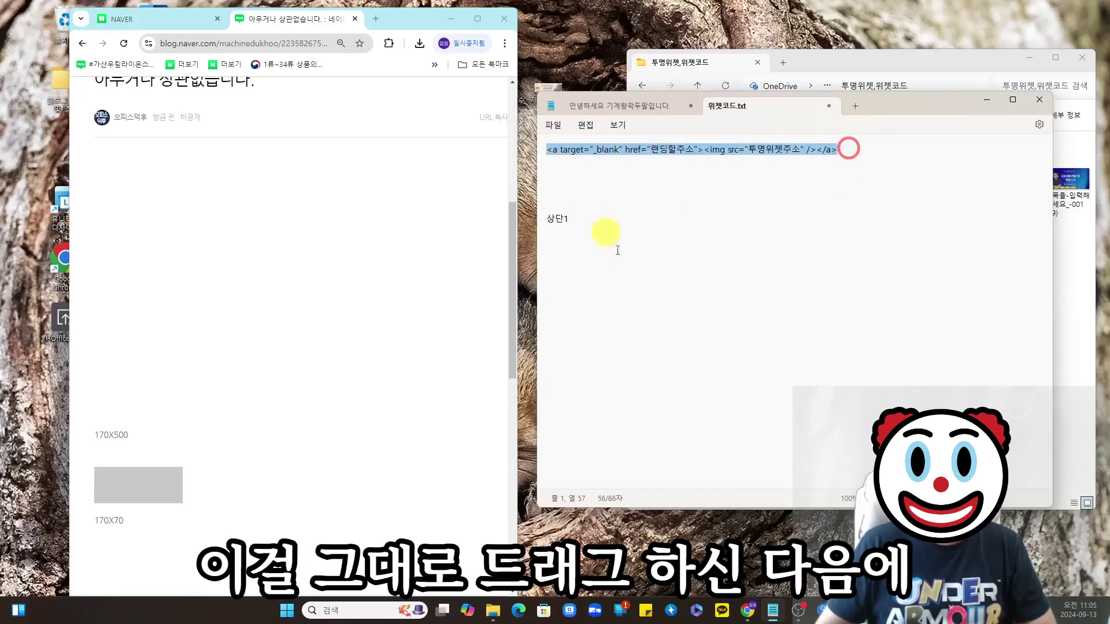
key("ctrl+c")
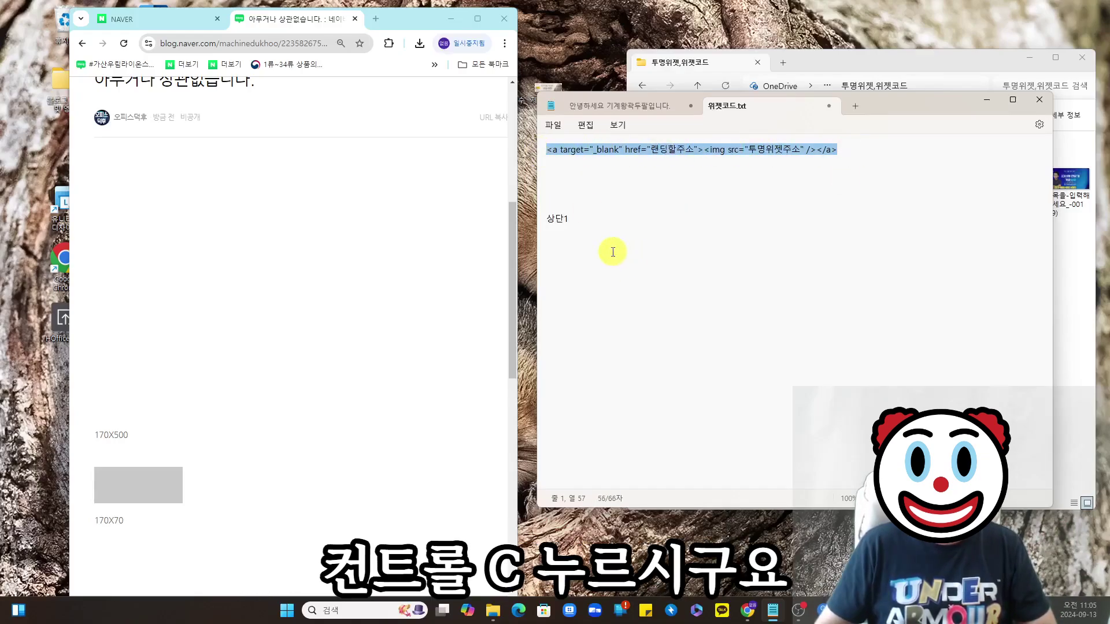
left_click(611, 251)
key("ctrl+v")
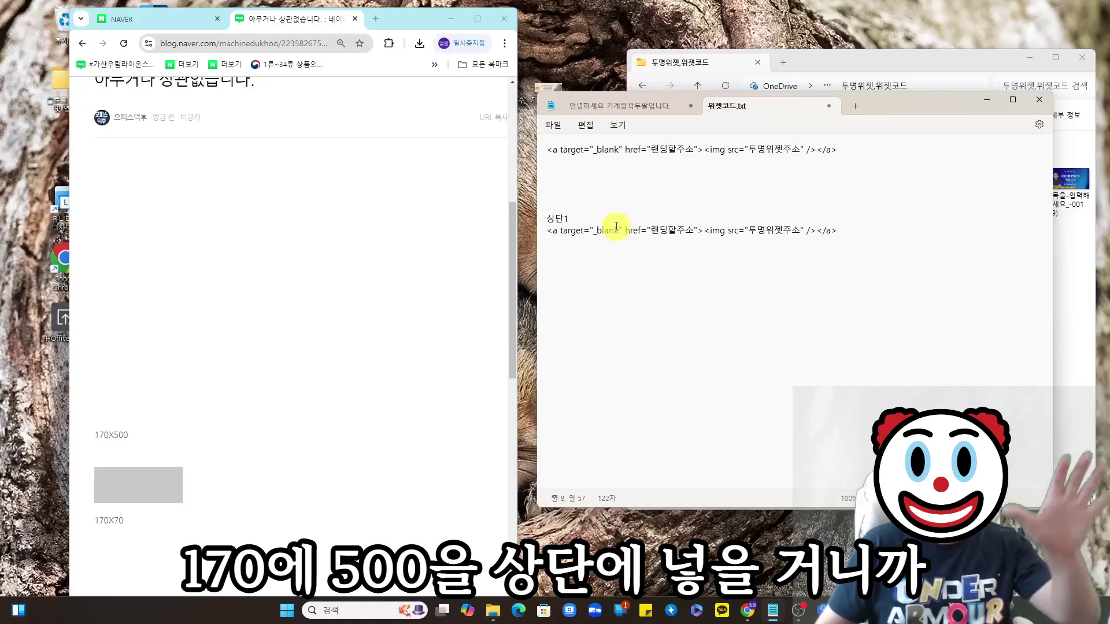
- Replace 투명위젯주소 in the 상단1 code with the 170x500 image's copied address
left_click(259, 330)
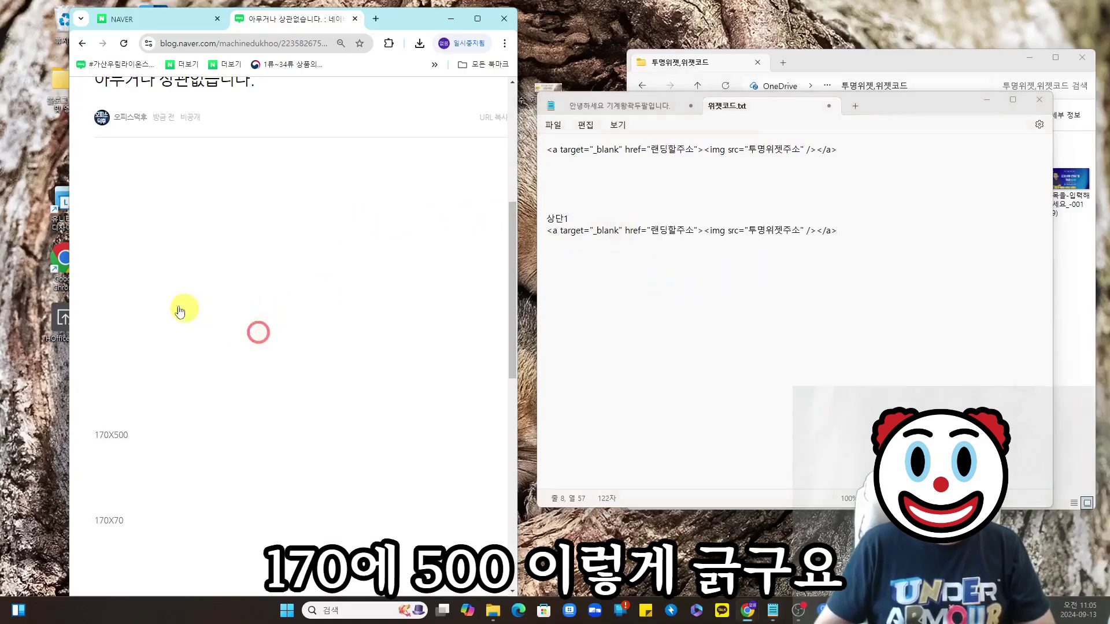
right_click(154, 295)
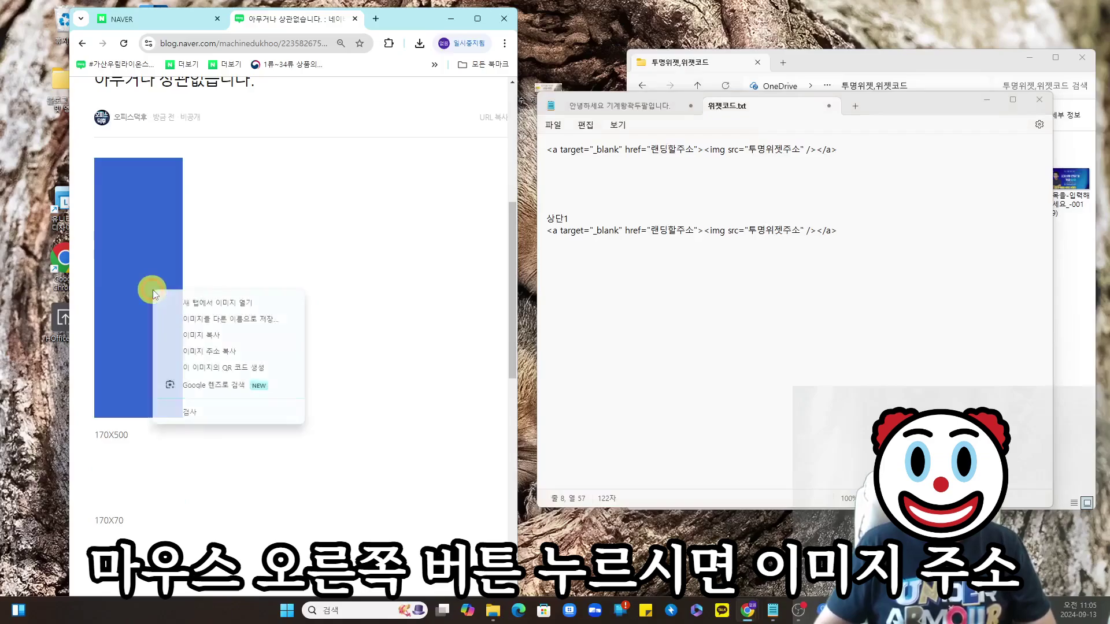
left_click(229, 351)
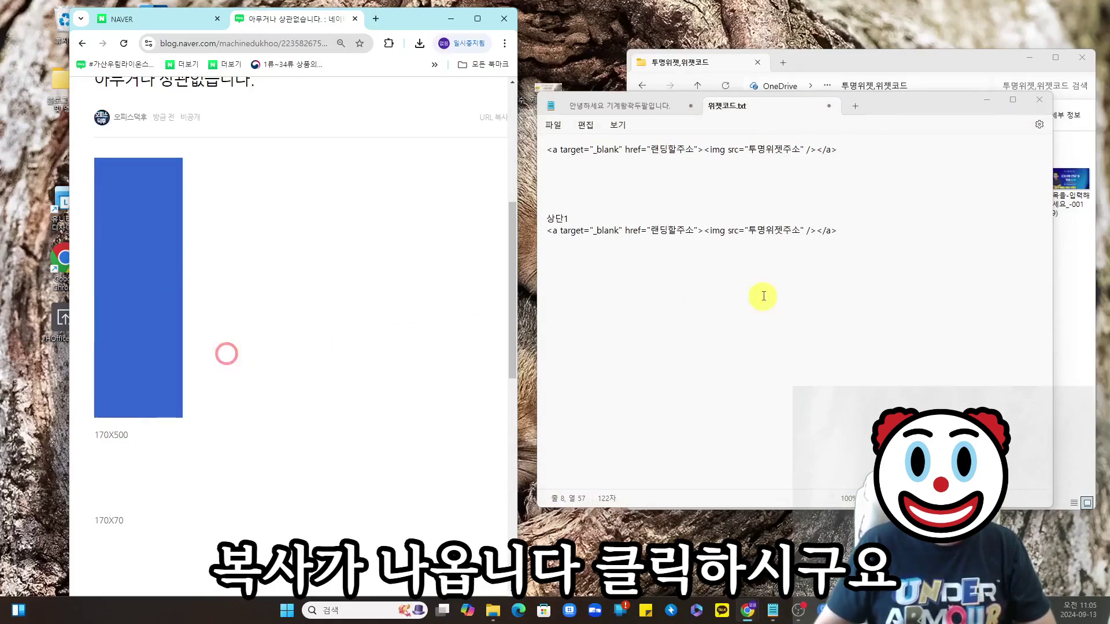
left_click_drag(749, 234, 803, 236)
key("ctrl+v")
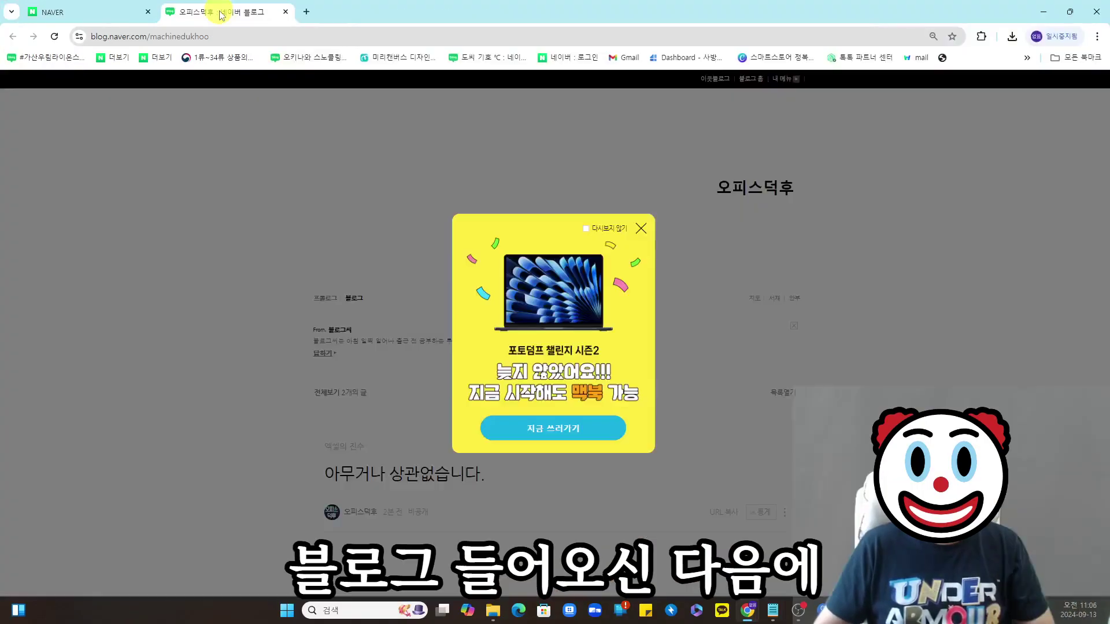
- Swap 랜딩할주소 for the copied blog home URL and select the whole 상단1 line
left_click(151, 33)
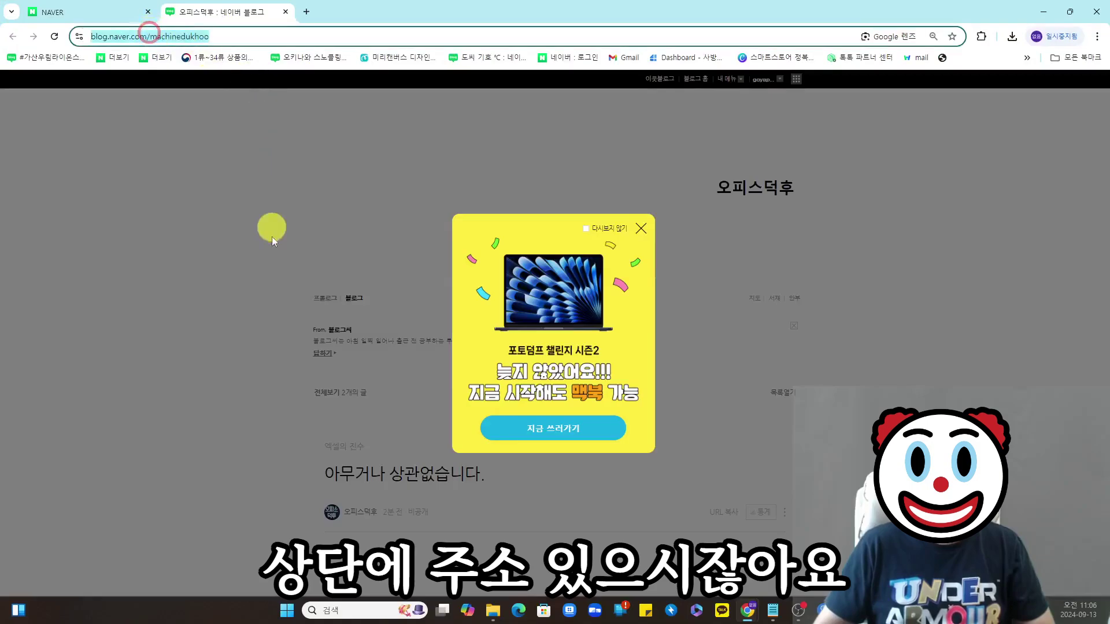
left_click(259, 37)
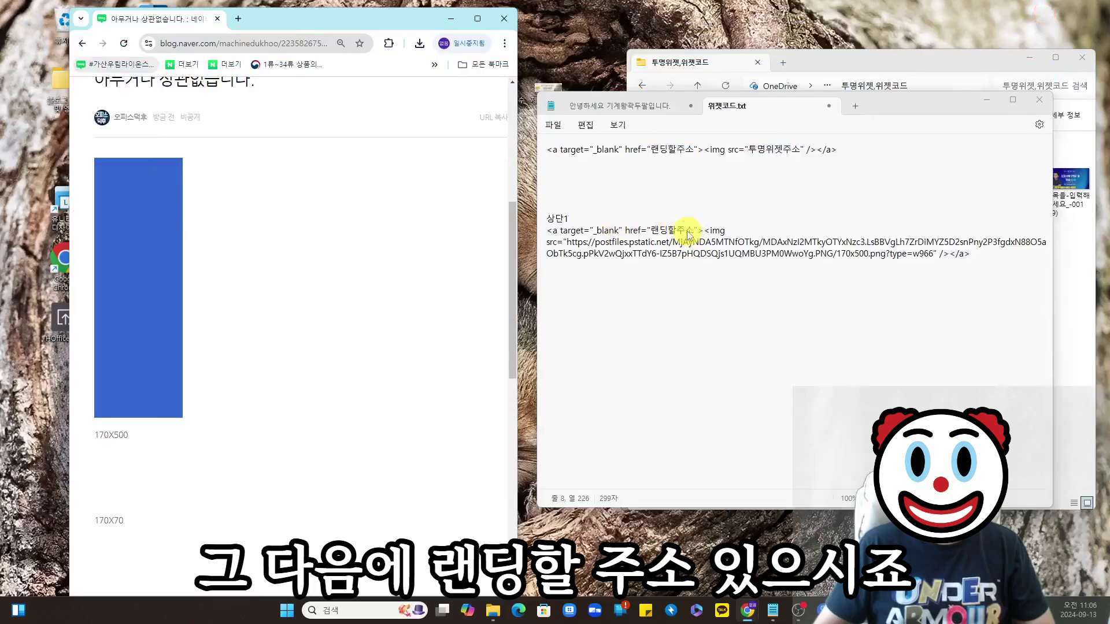
left_click(686, 230)
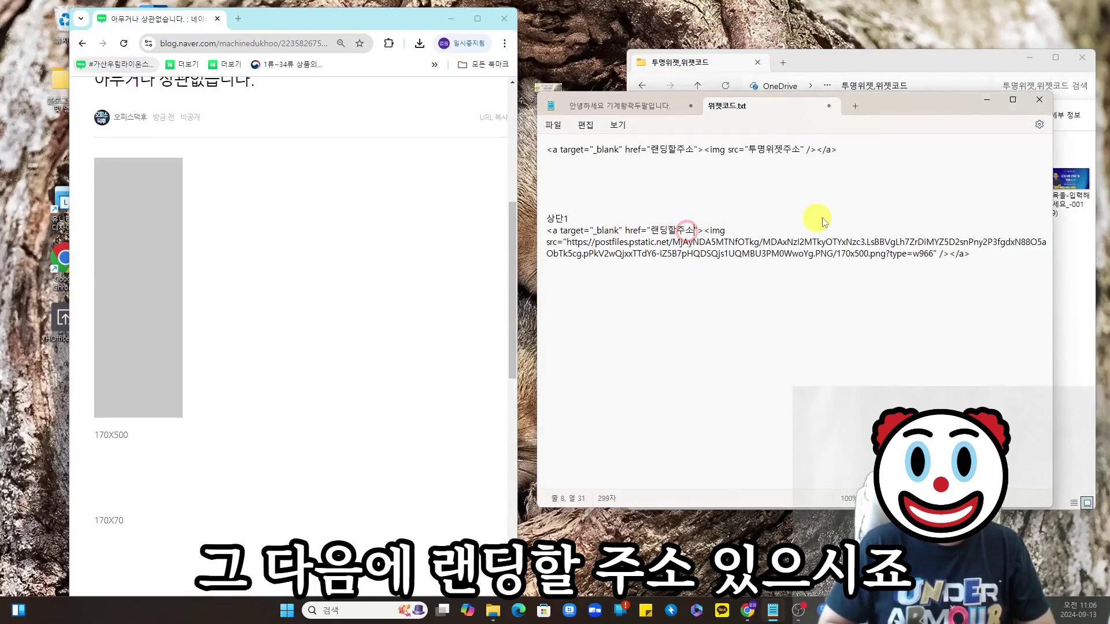
key("Delete")
key("BackSpace")
key("ctrl+v")
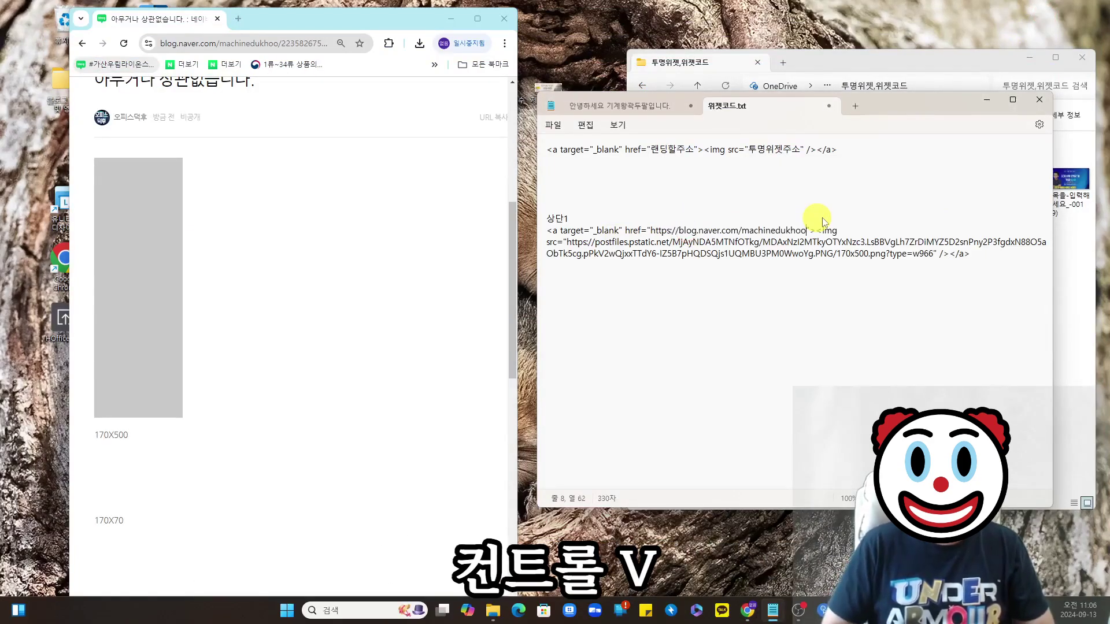
left_click_drag(987, 264, 546, 230)
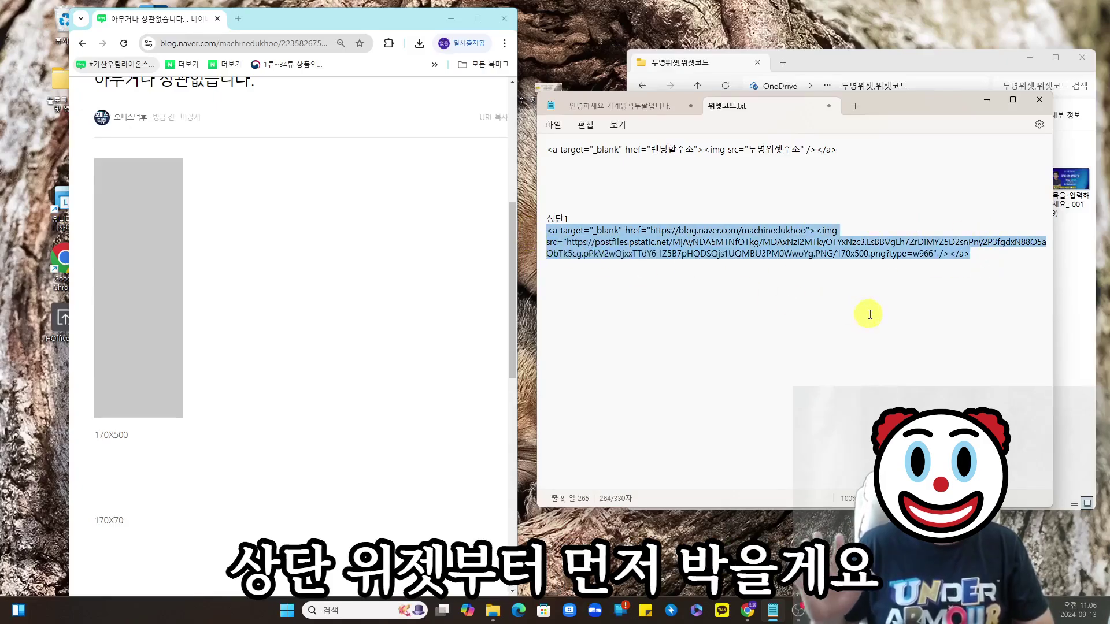
left_click_drag(994, 257, 572, 234)
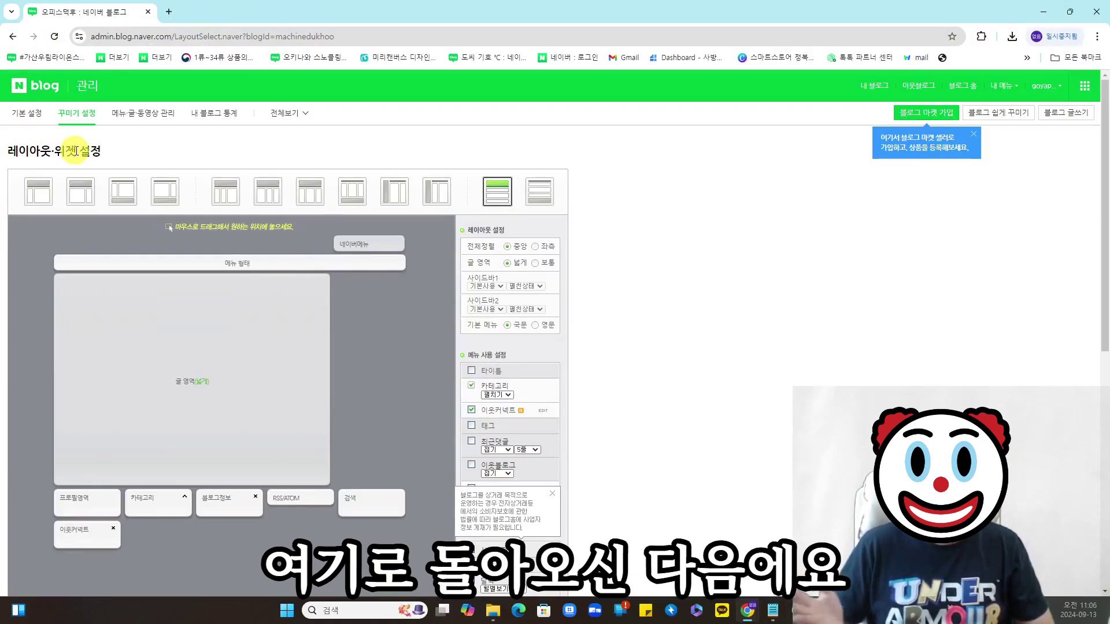
- Register a 위젯직접등록 custom widget named 상단1 with the pasted banner code
scroll(599, 204, "down", 8)
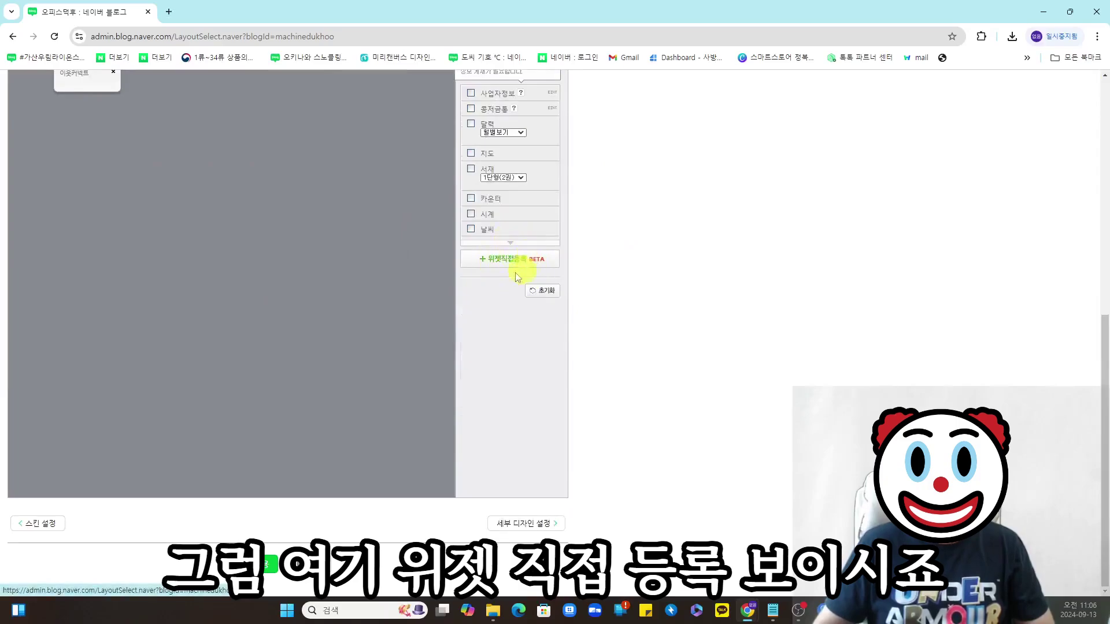
left_click(471, 264)
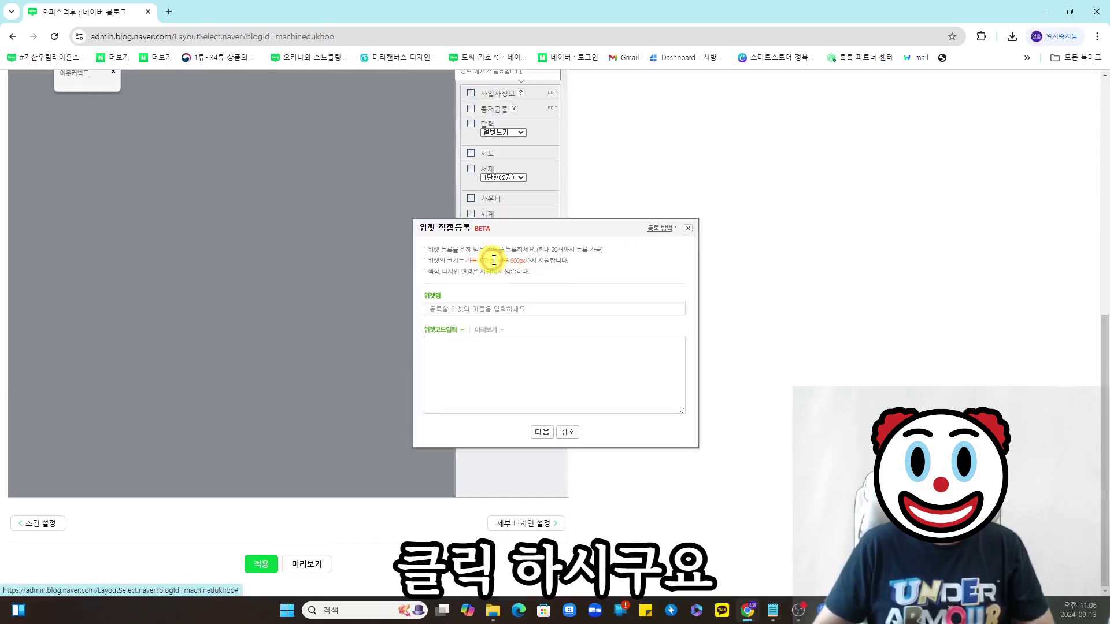
left_click(518, 302)
type("ㅅ")
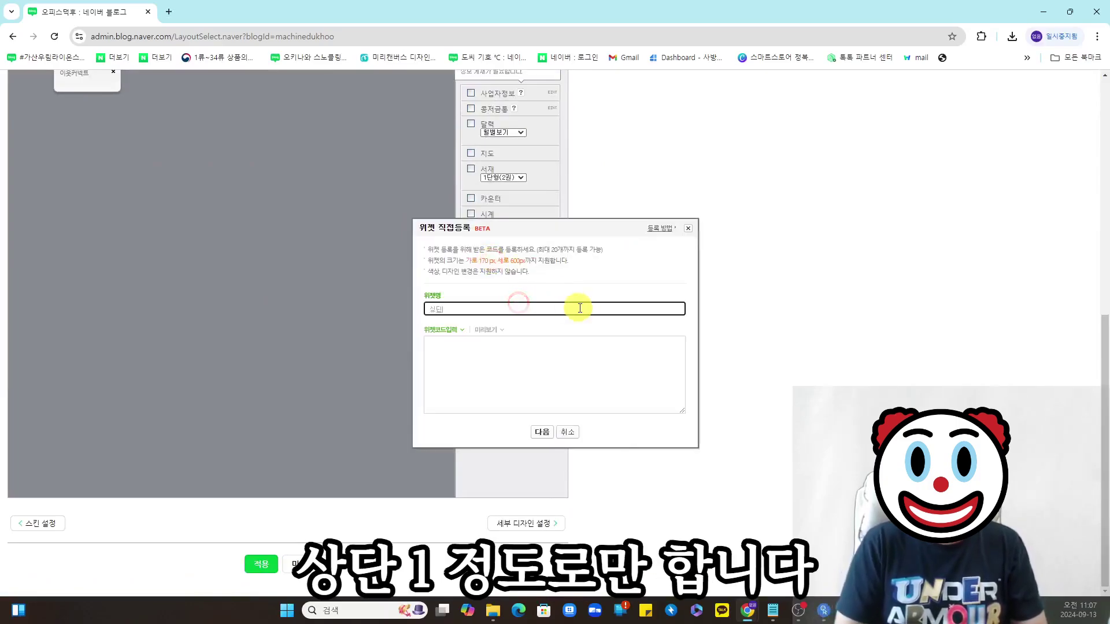
key("BackSpace")
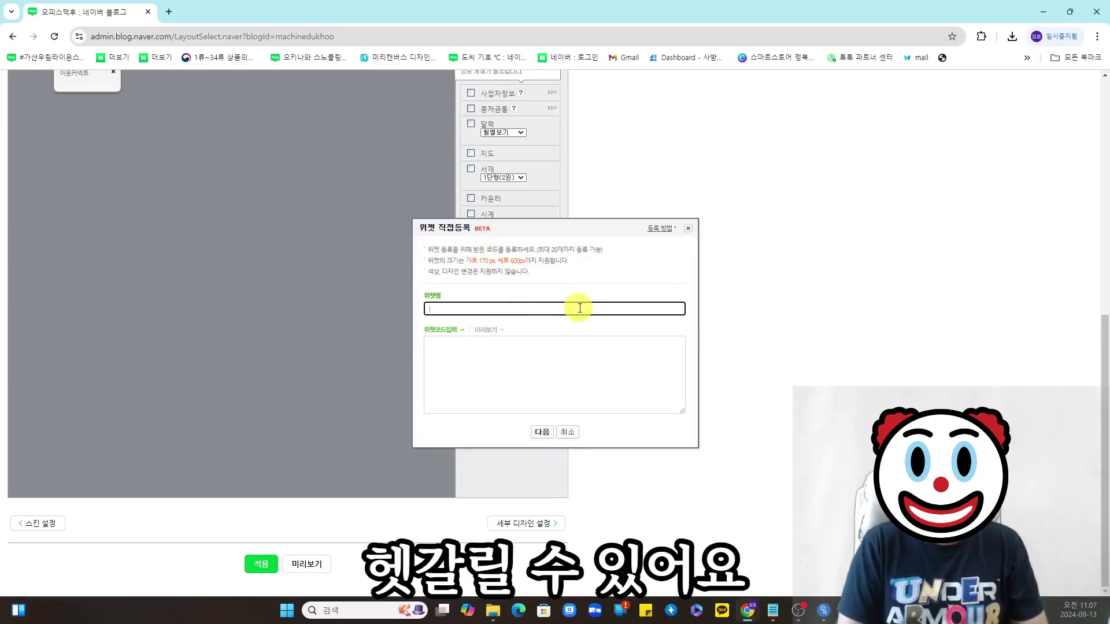
left_click(503, 381)
key("ctrl+v")
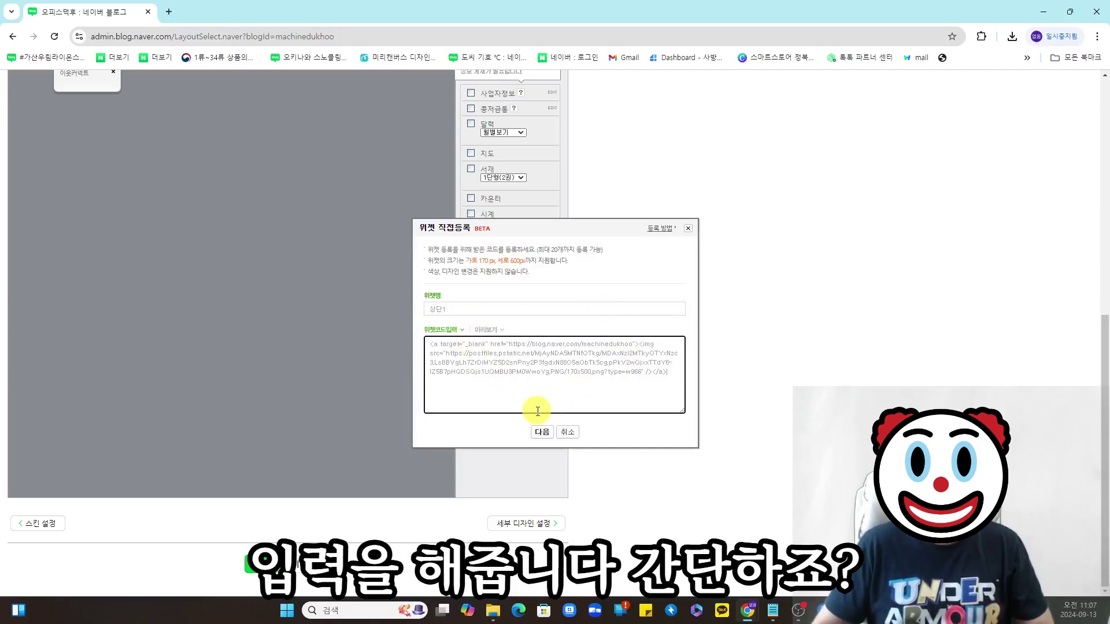
left_click(541, 431)
scroll(620, 364, "down", 1)
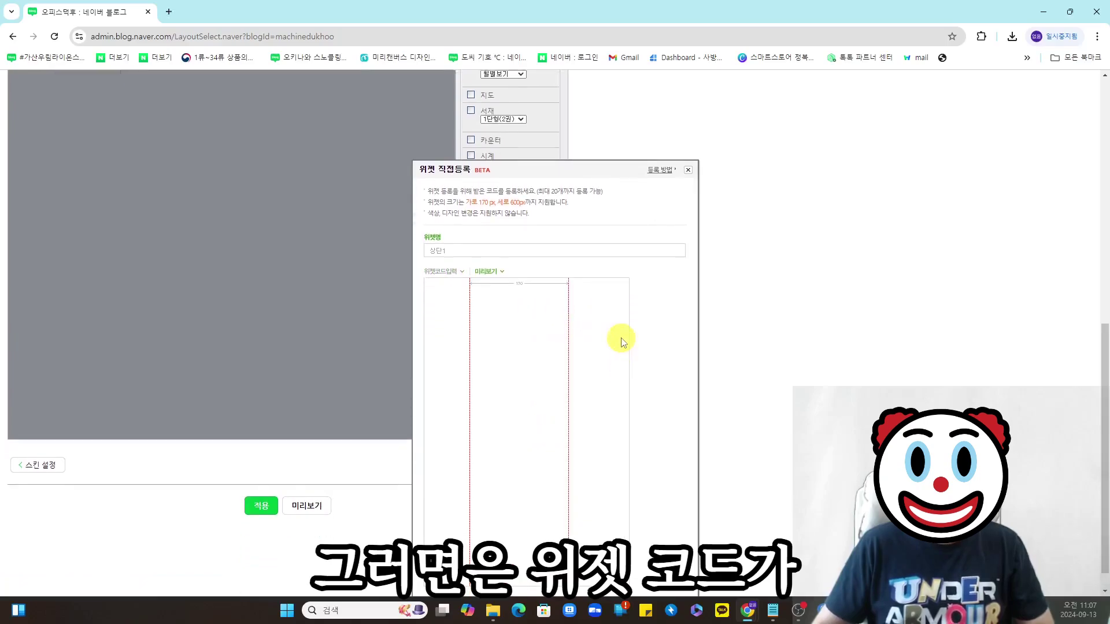
scroll(622, 342, "down", 1)
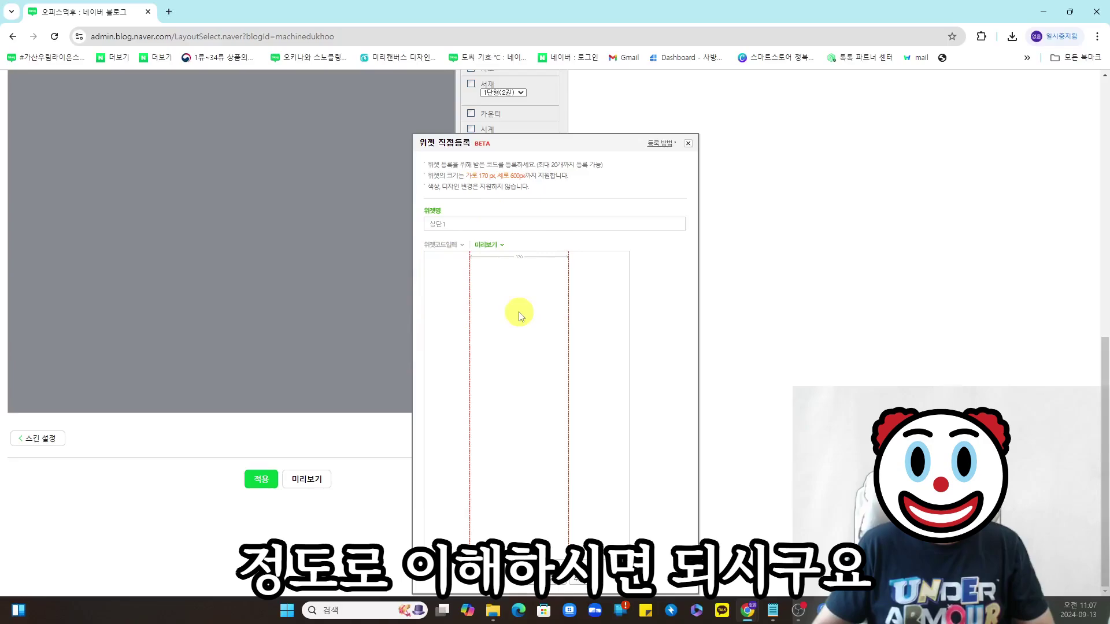
left_click(566, 585)
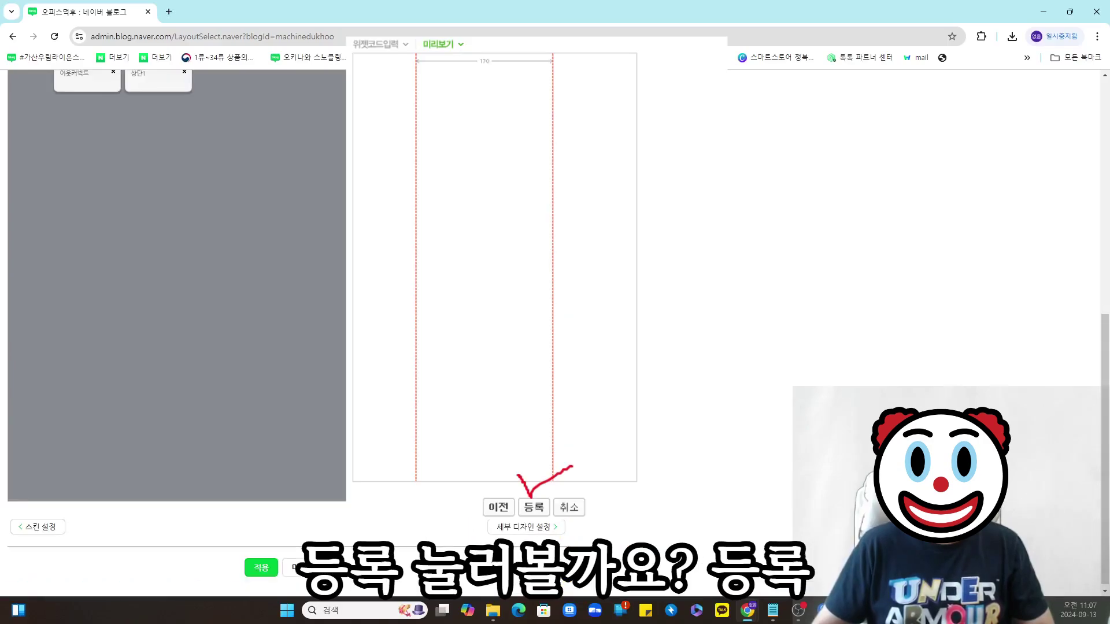
scroll(596, 328, "up", 2)
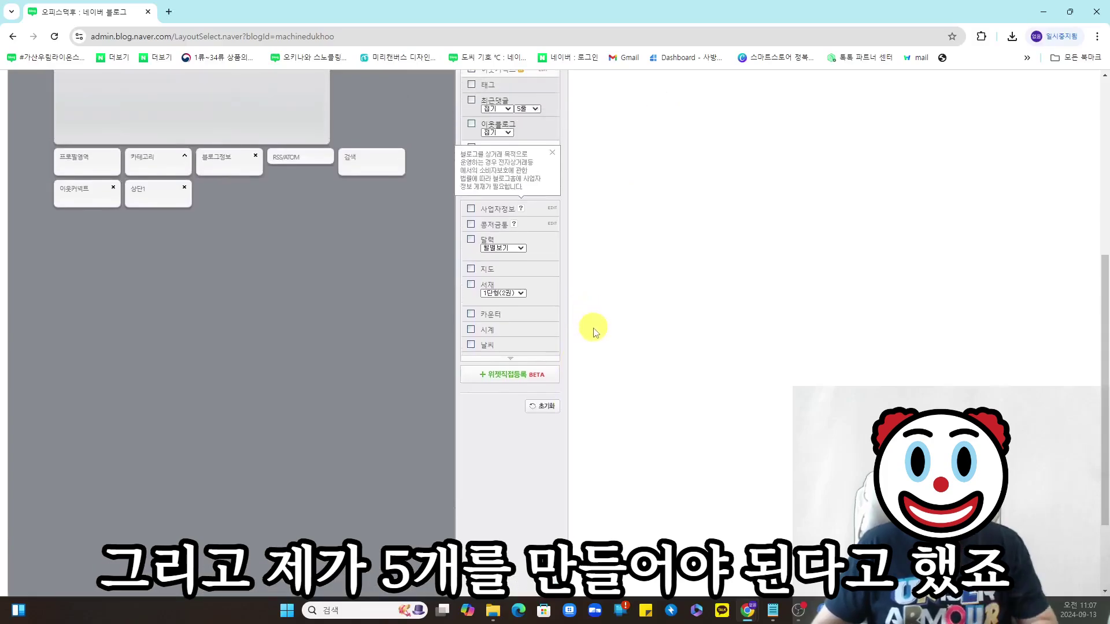
- Register custom widget 상단2 with the pasted banner code
left_click(526, 374)
left_click(481, 305)
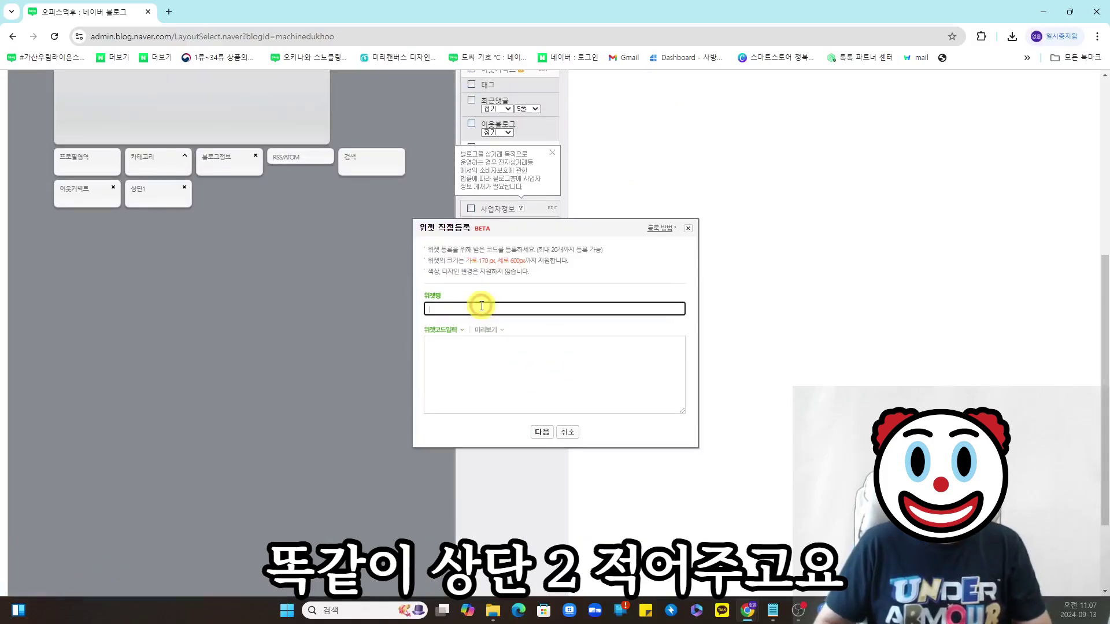
left_click(506, 355)
key("ctrl+v")
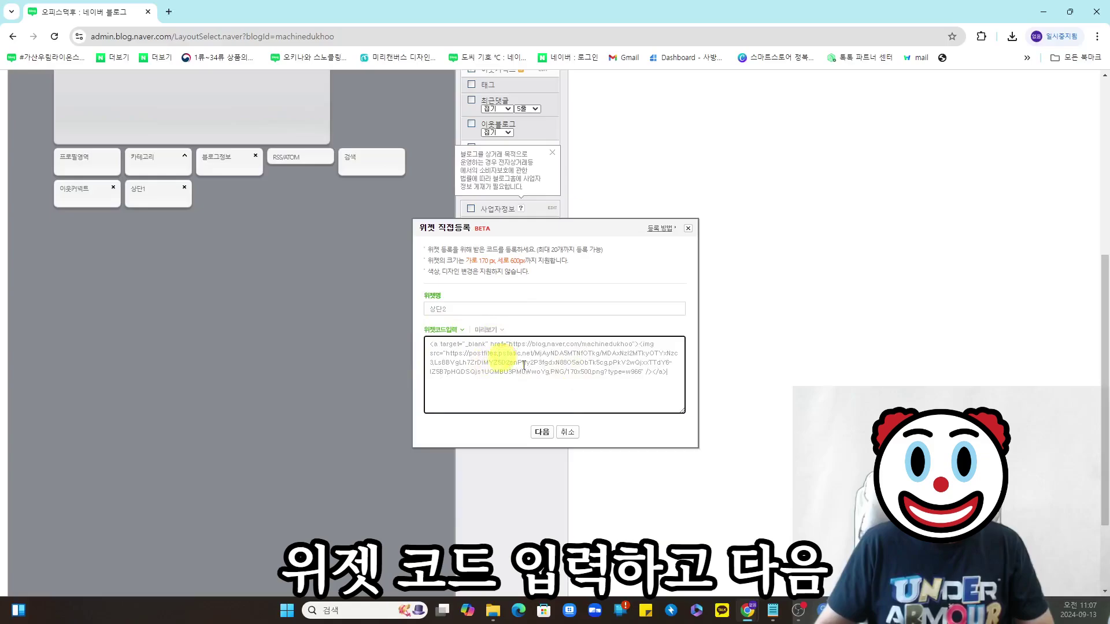
left_click(542, 432)
left_click(556, 540)
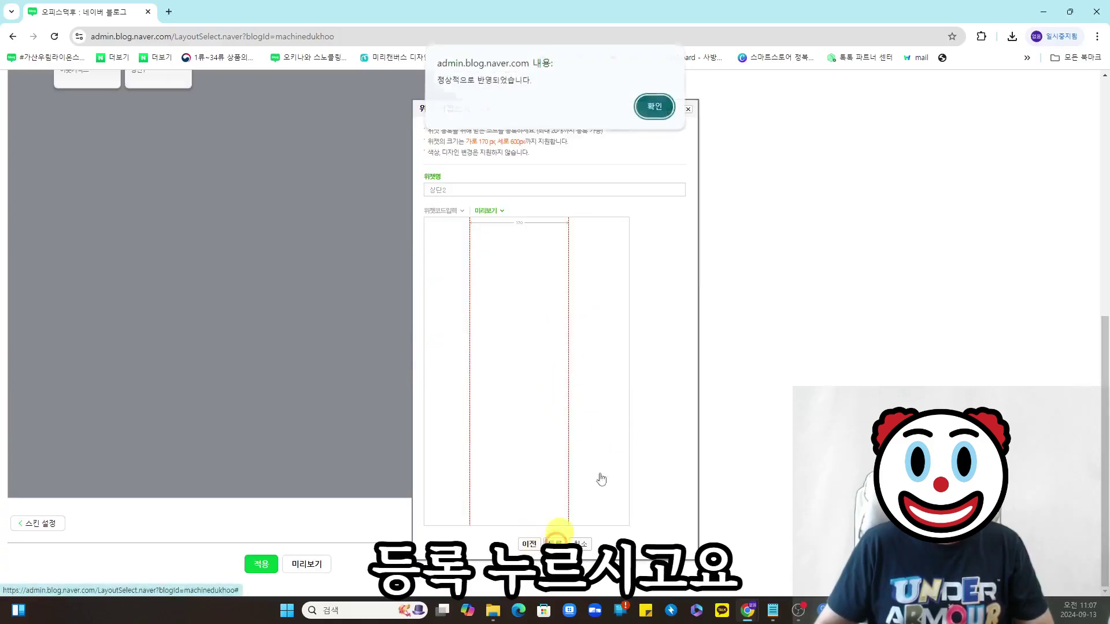
left_click(658, 108)
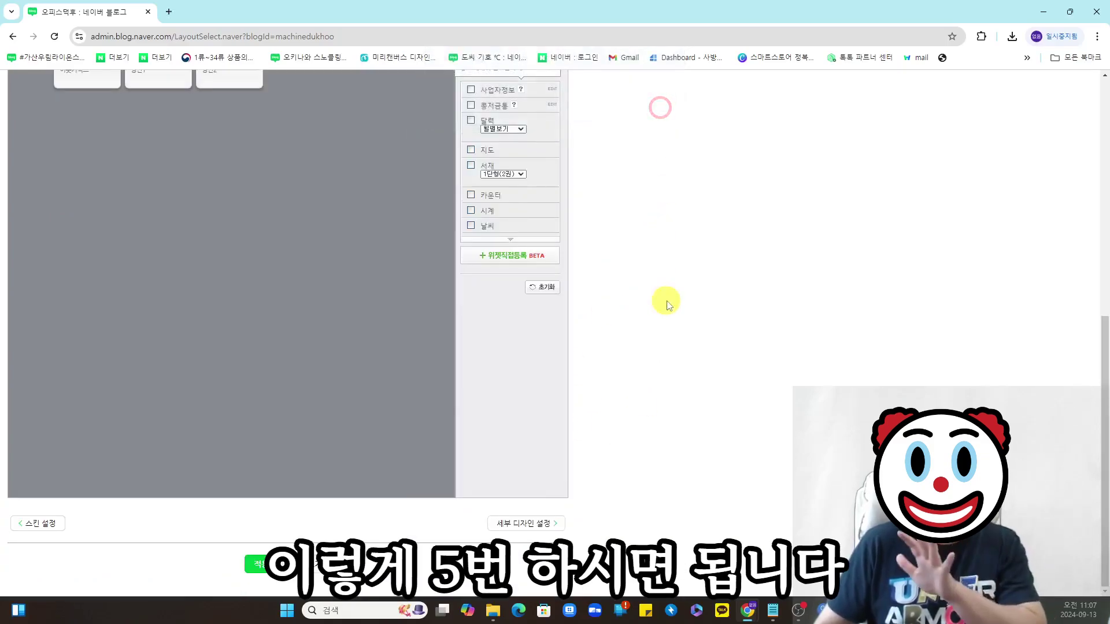
- Register custom widget 상단3 with the same banner code
left_click(511, 255)
left_click(521, 354)
key("ctrl+v")
left_click(541, 432)
left_click(556, 539)
left_click(659, 108)
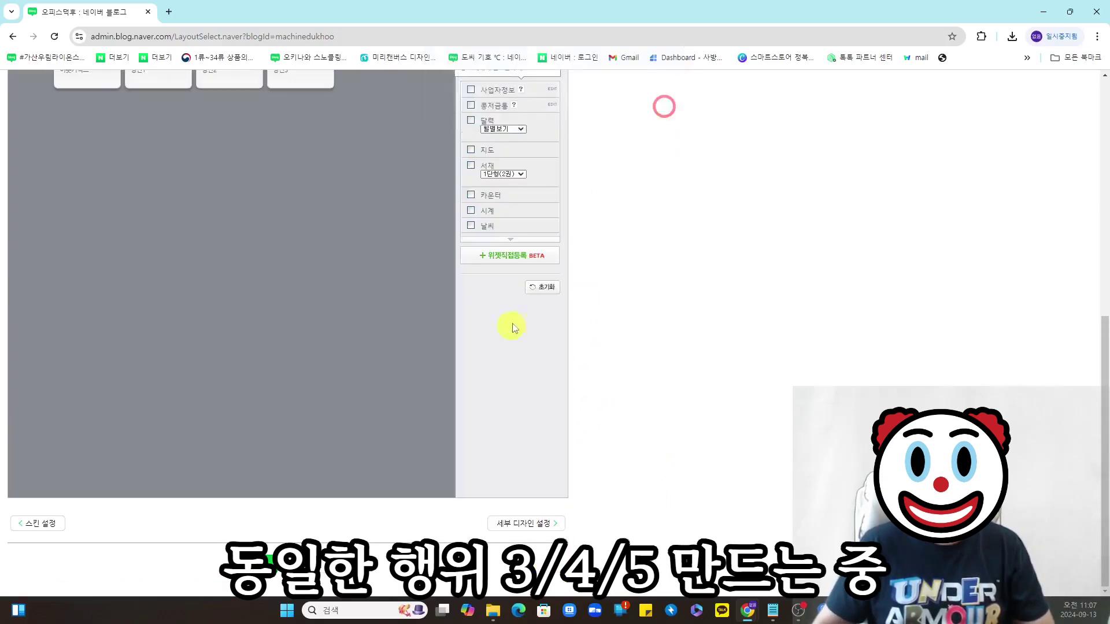
- Register custom widget 상단4 with the banner code
left_click(511, 255)
left_click(509, 308)
type("상단4")
left_click(520, 370)
key("ctrl+v")
left_click(541, 431)
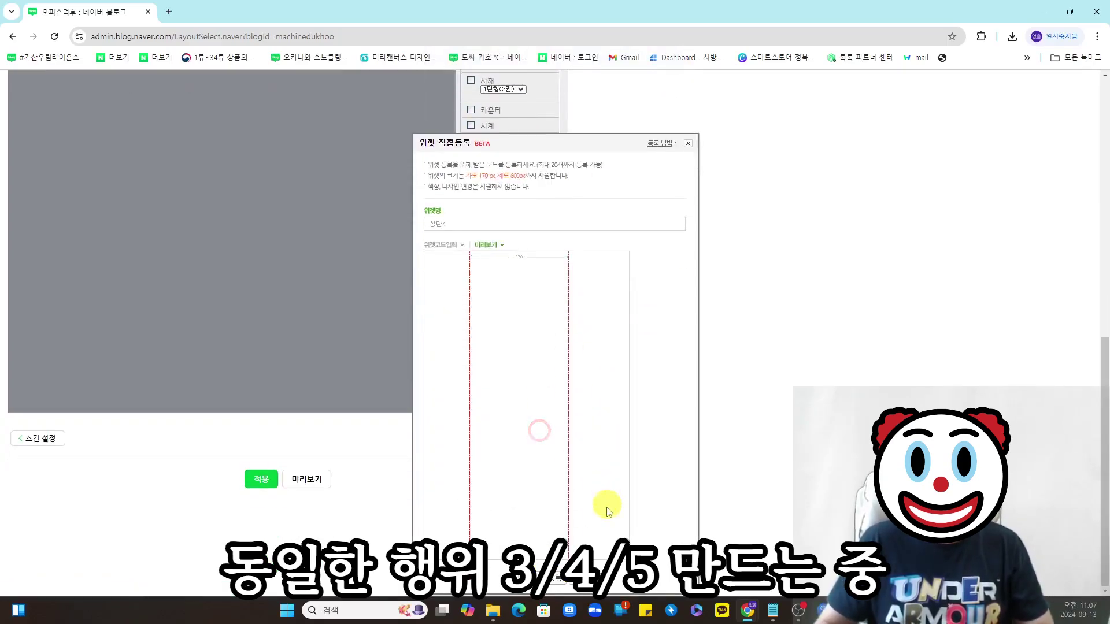
left_click(555, 576)
left_click(654, 109)
- Register custom widget 상단5 with the banner code
left_click(498, 319)
left_click(501, 308)
type("상단5")
left_click(505, 349)
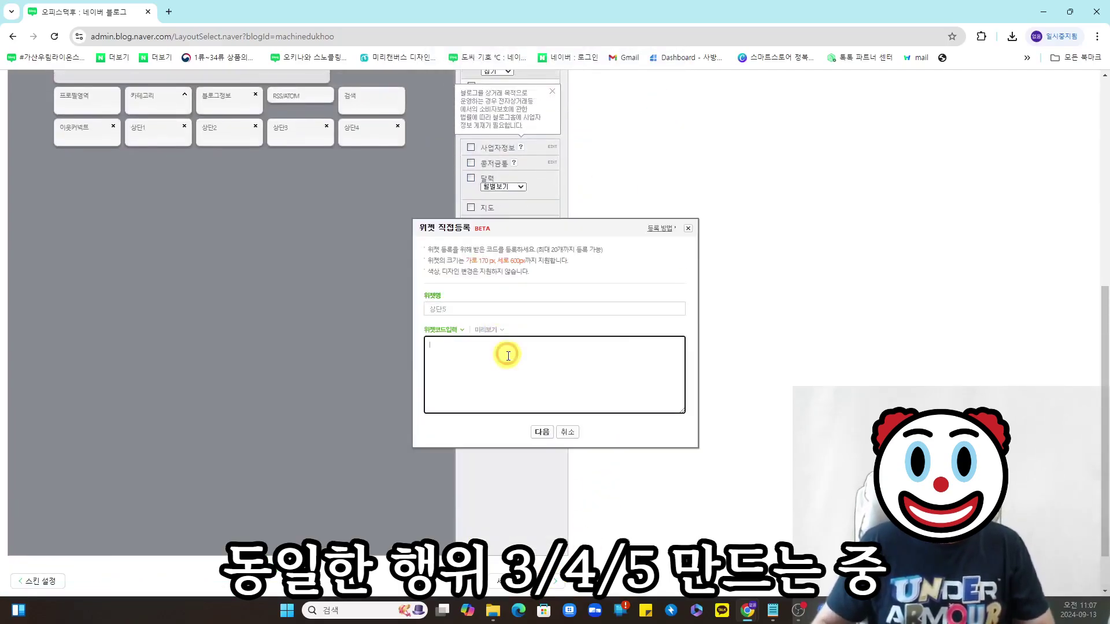
key("ctrl+v")
left_click(541, 432)
left_click(555, 577)
left_click(656, 106)
scroll(470, 347, "up", 5)
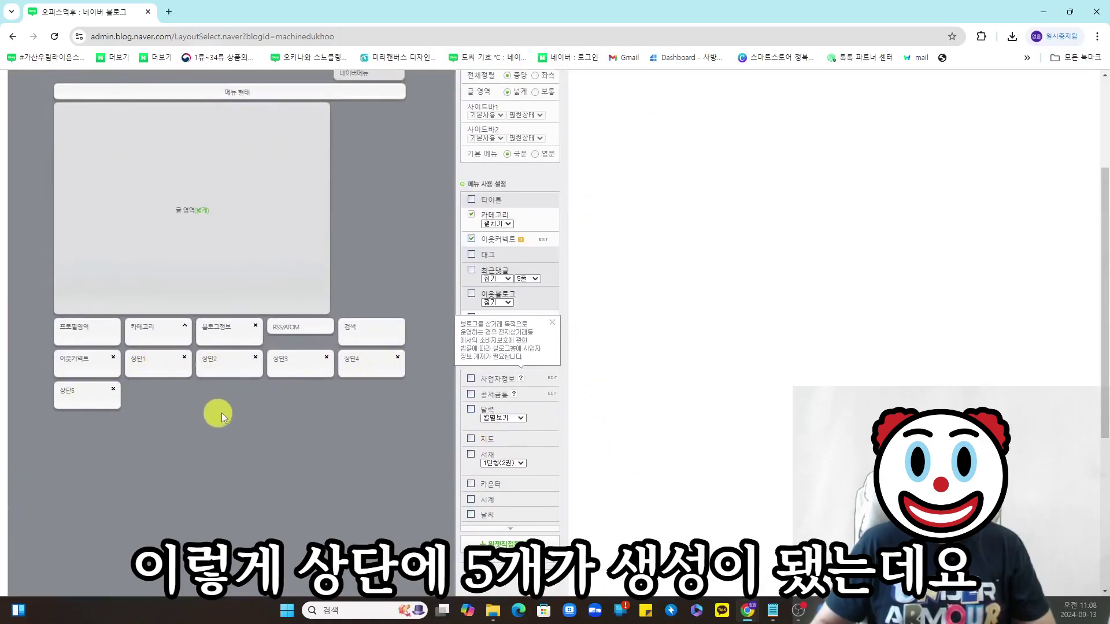
- Drag the 상단 banner tiles from the bottom into the top row above 글 영역
scroll(217, 413, "up", 3)
scroll(156, 537, "down", 1)
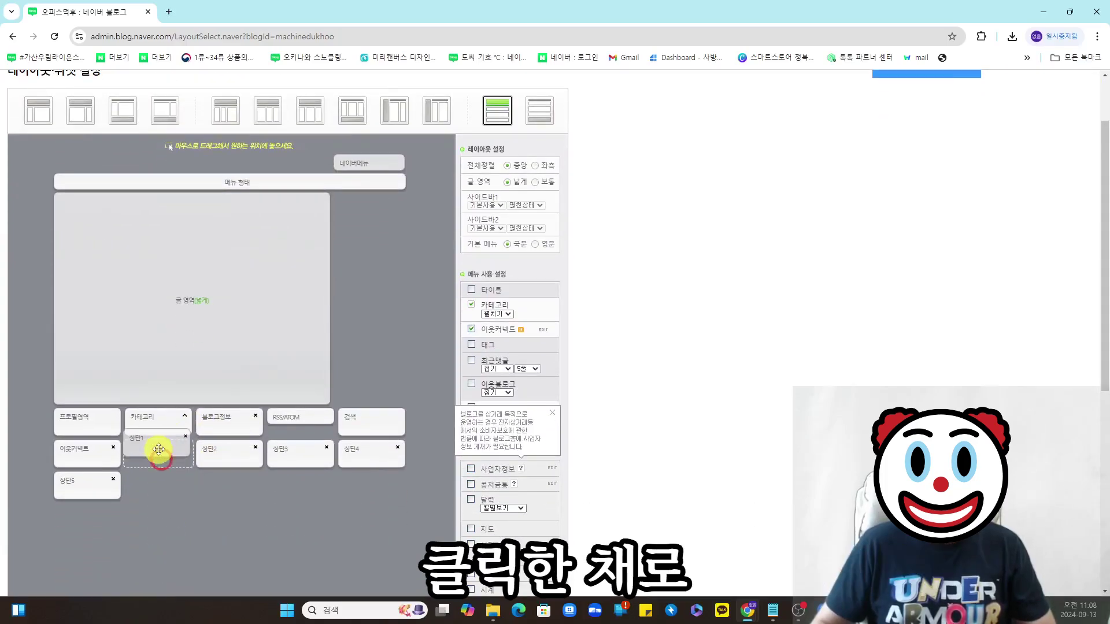
left_click_drag(163, 458, 92, 211)
scroll(158, 483, "down", 1)
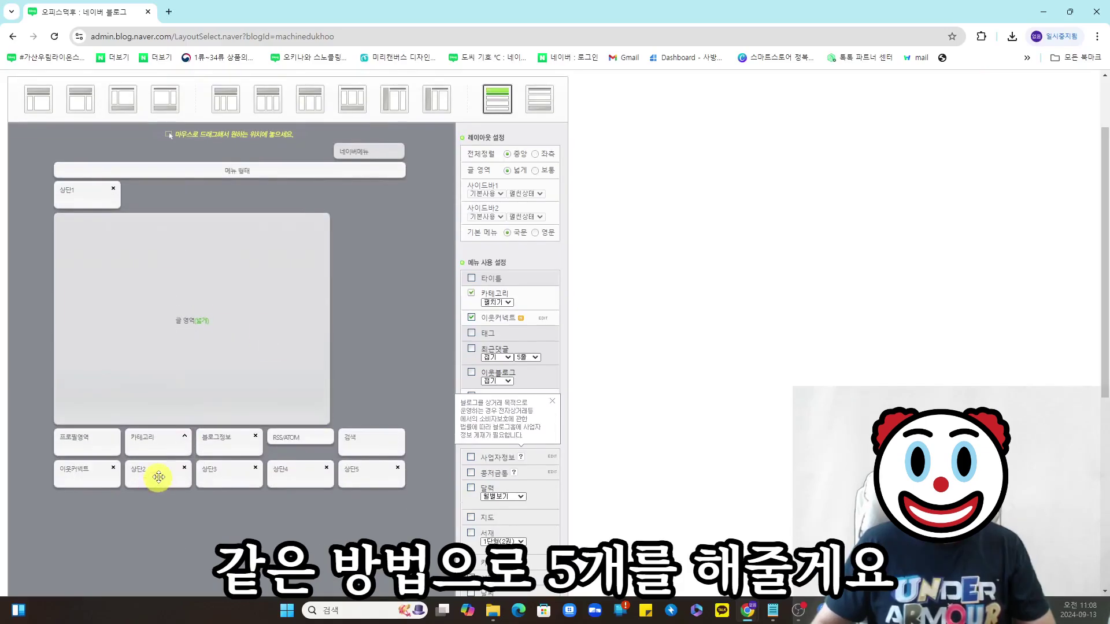
left_click_drag(158, 477, 154, 119)
scroll(149, 470, "down", 1)
left_click_drag(164, 414, 367, 113)
scroll(393, 190, "up", 2)
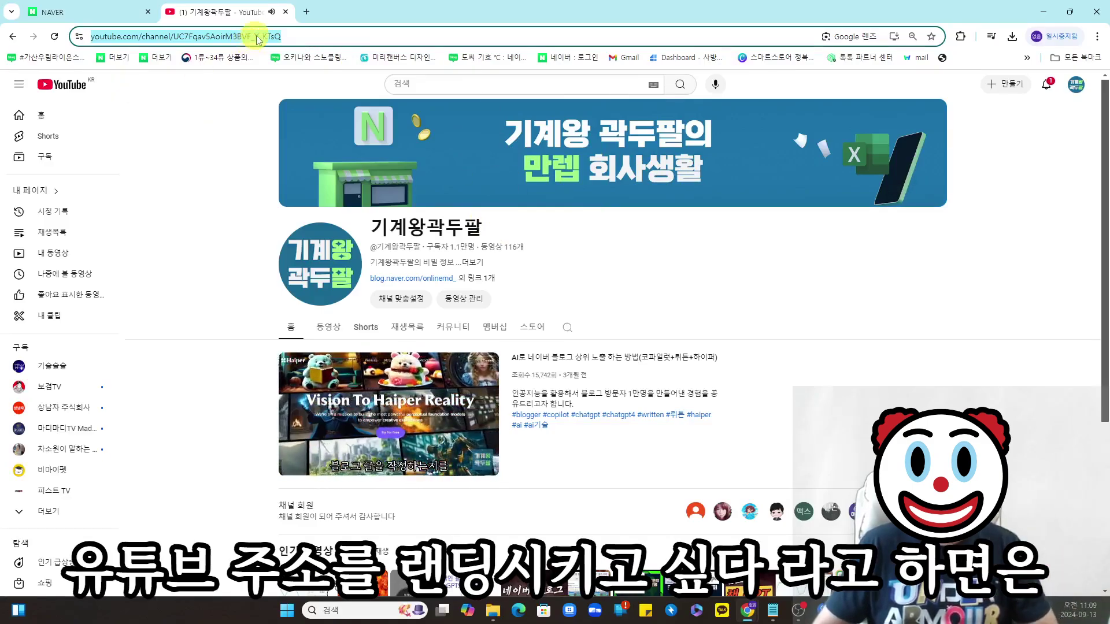
- Copy the YouTube channel URL from the browser's address bar
left_click(358, 36)
key("ctrl+c")
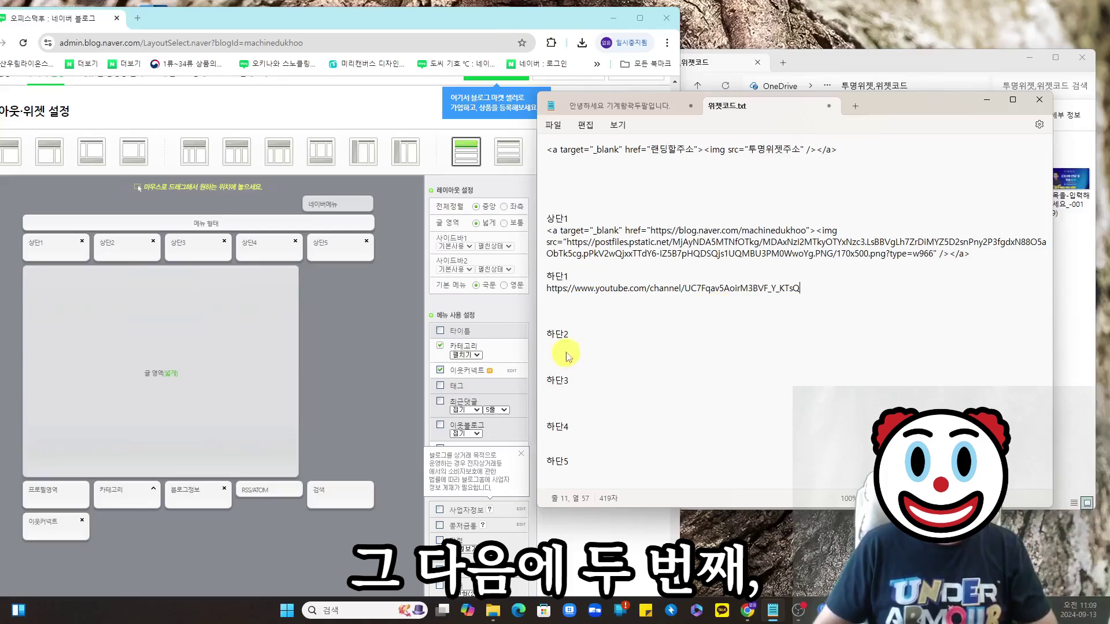
- Copy the 엑셀의 진수 category link address from the blog
left_click(566, 471)
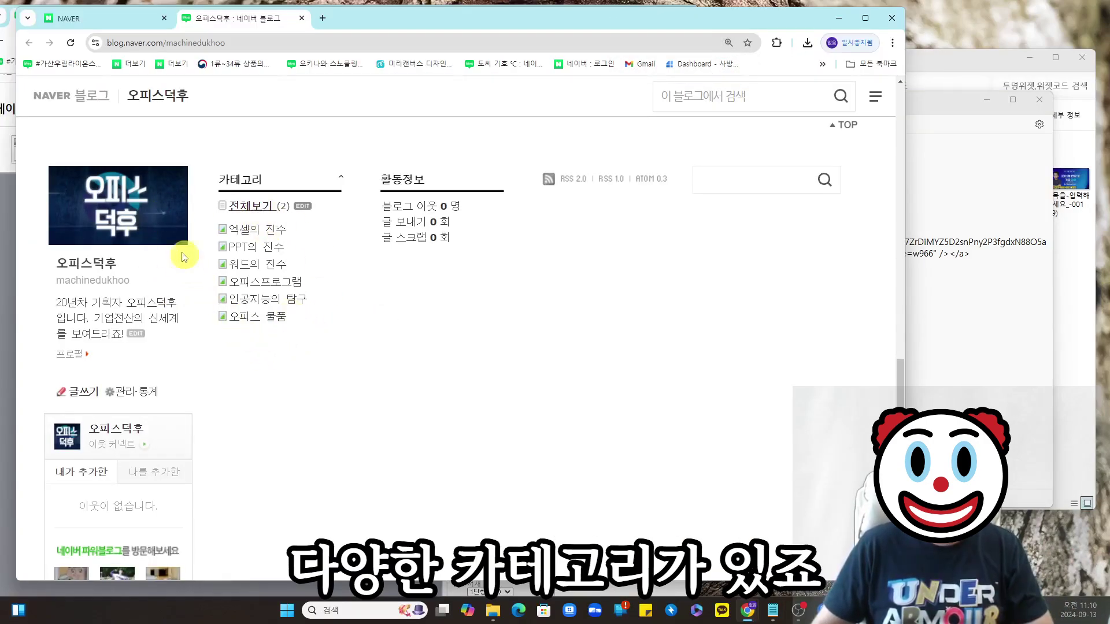
right_click(252, 232)
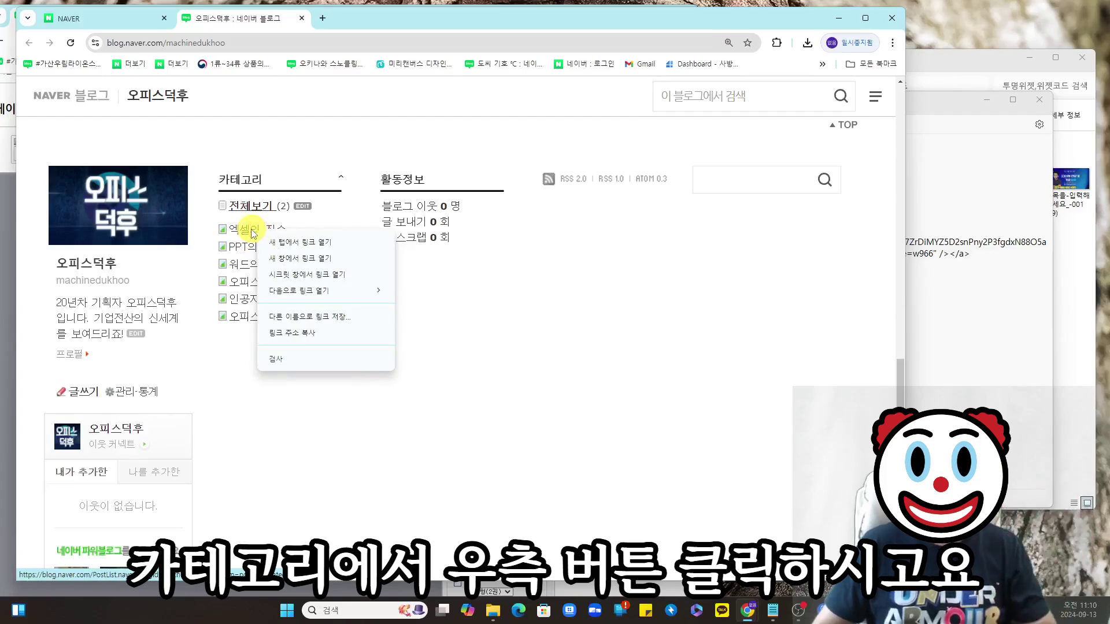
left_click(318, 334)
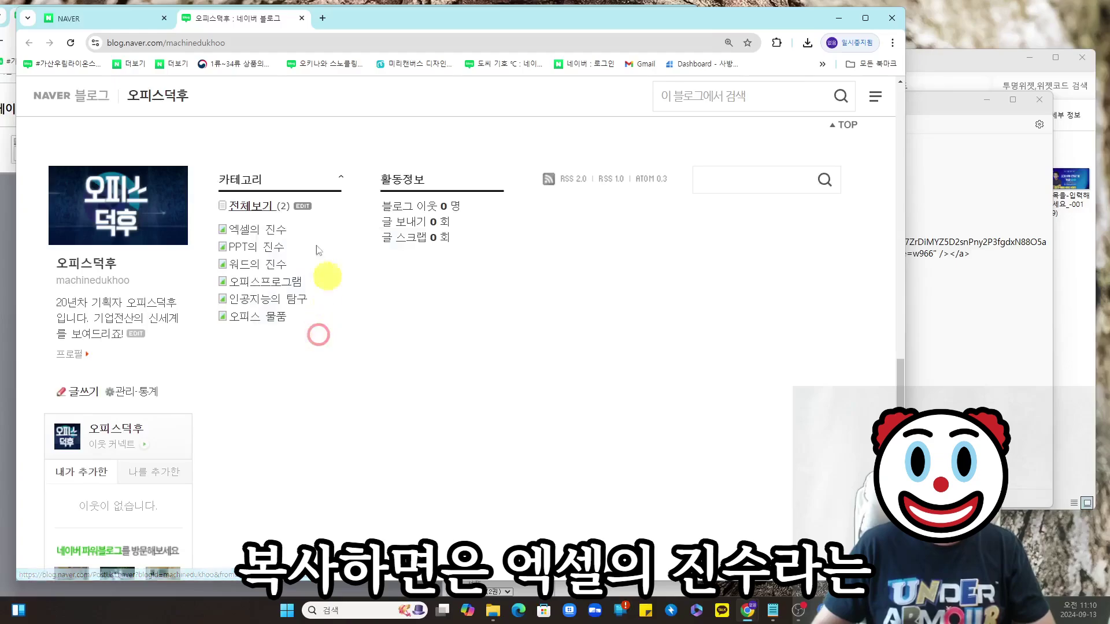
left_click(259, 234)
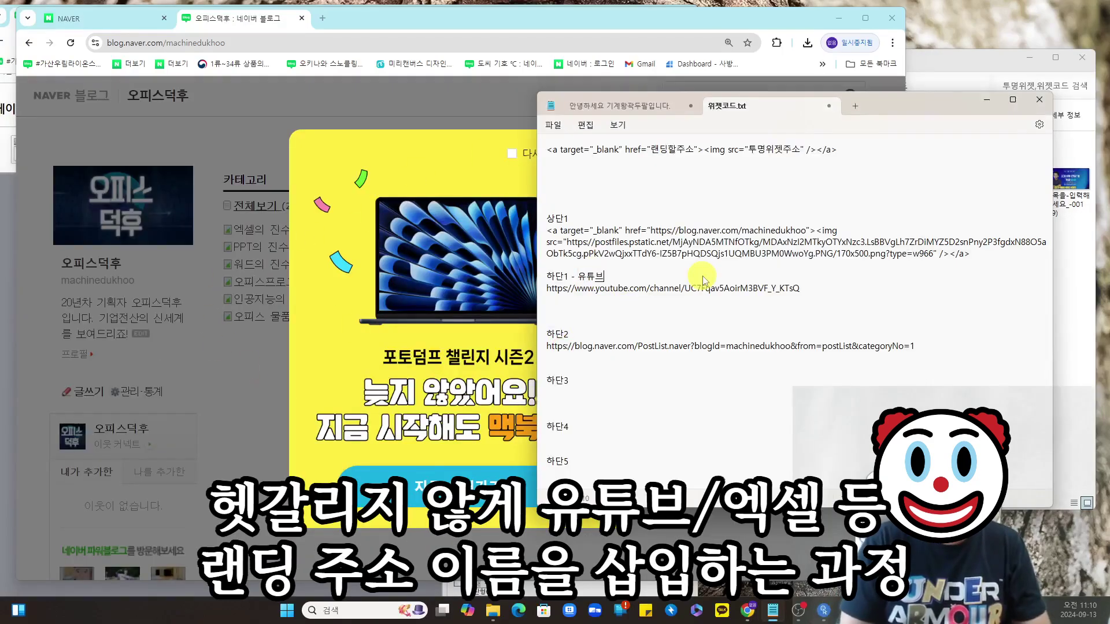
- Label the notes entries '- 엑셀', '- PPT' and '인공지능', pasting category links beneath them
type("- 엑셀")
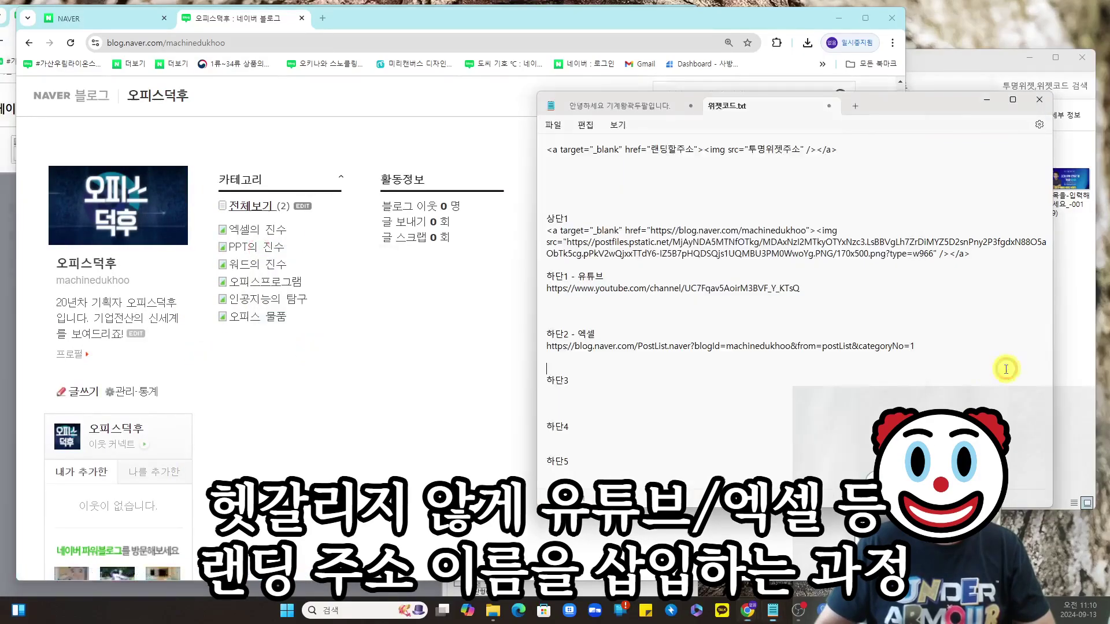
key("ctrl+v")
left_click(590, 381)
type("- PP")
type("T")
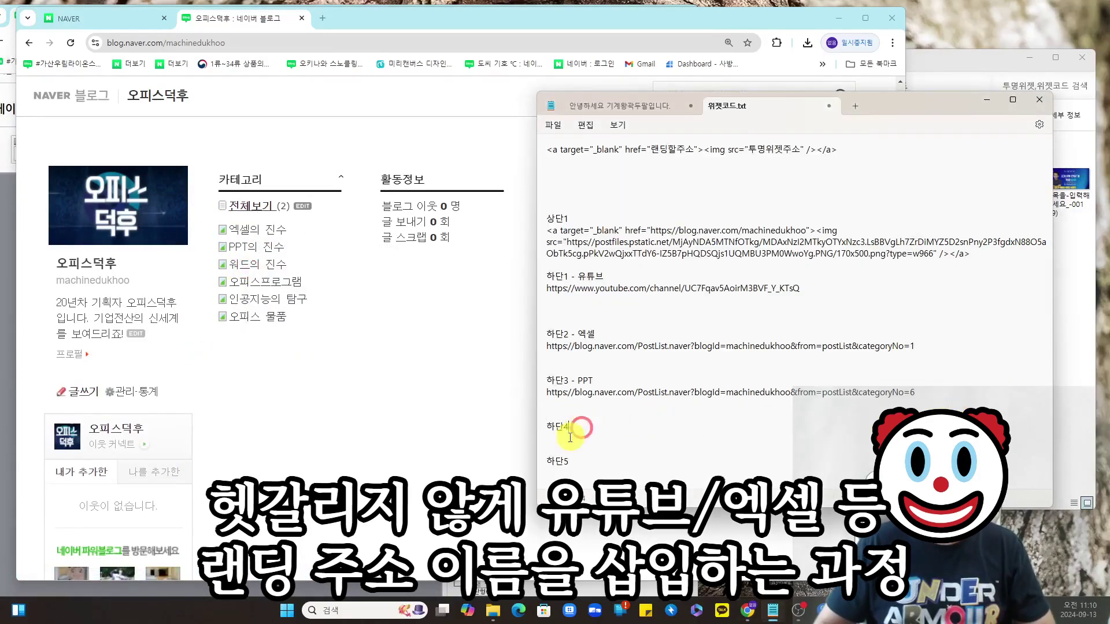
key("ctrl+v")
left_click(589, 426)
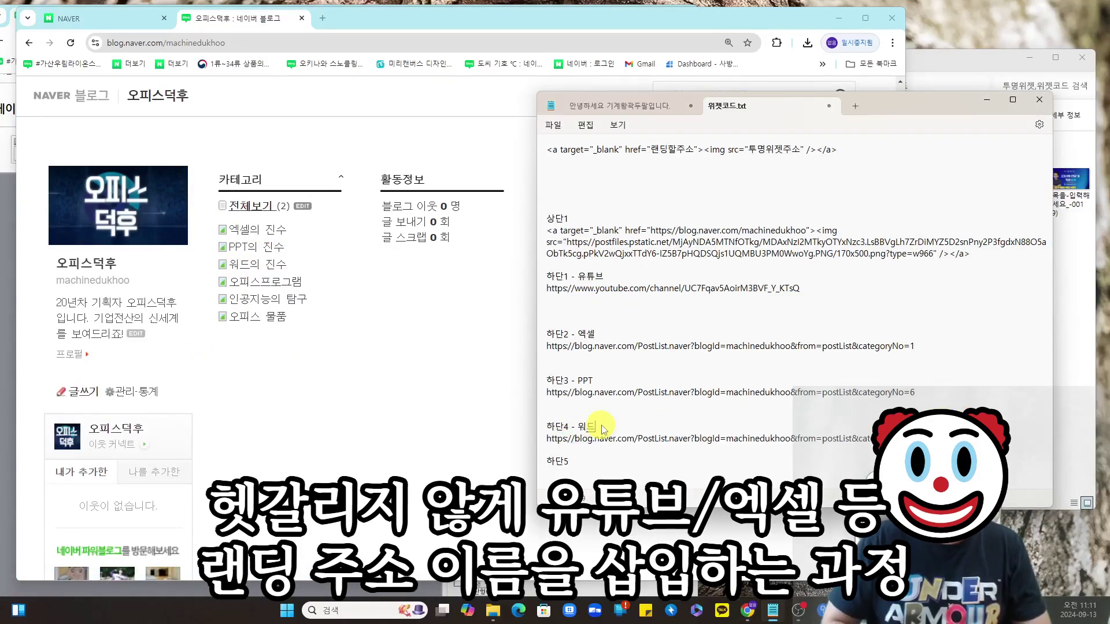
type("인공지능")
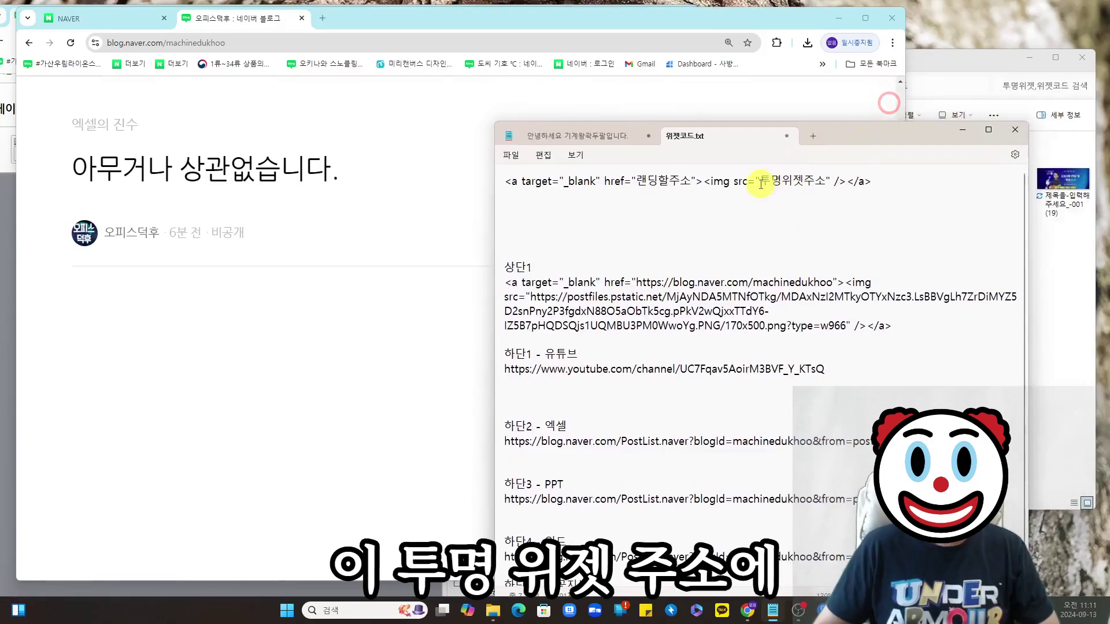
- Copy the 170X70 image's address from the blog post and return to the 투명위젯주소 placeholder
left_click_drag(759, 180, 823, 183)
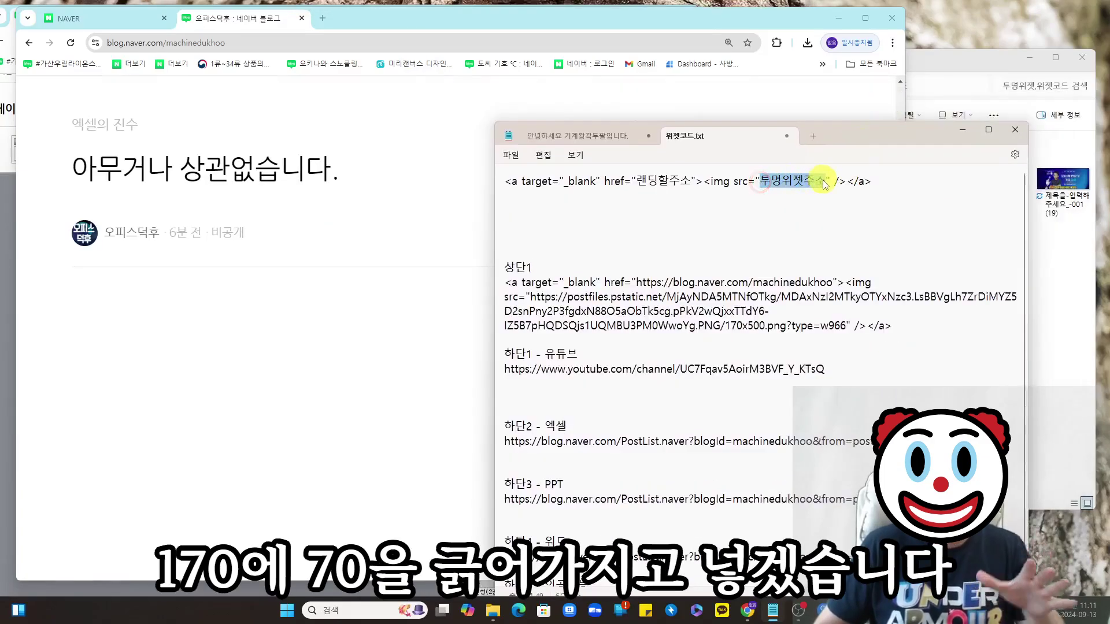
scroll(328, 349, "down", 10)
left_click(275, 419)
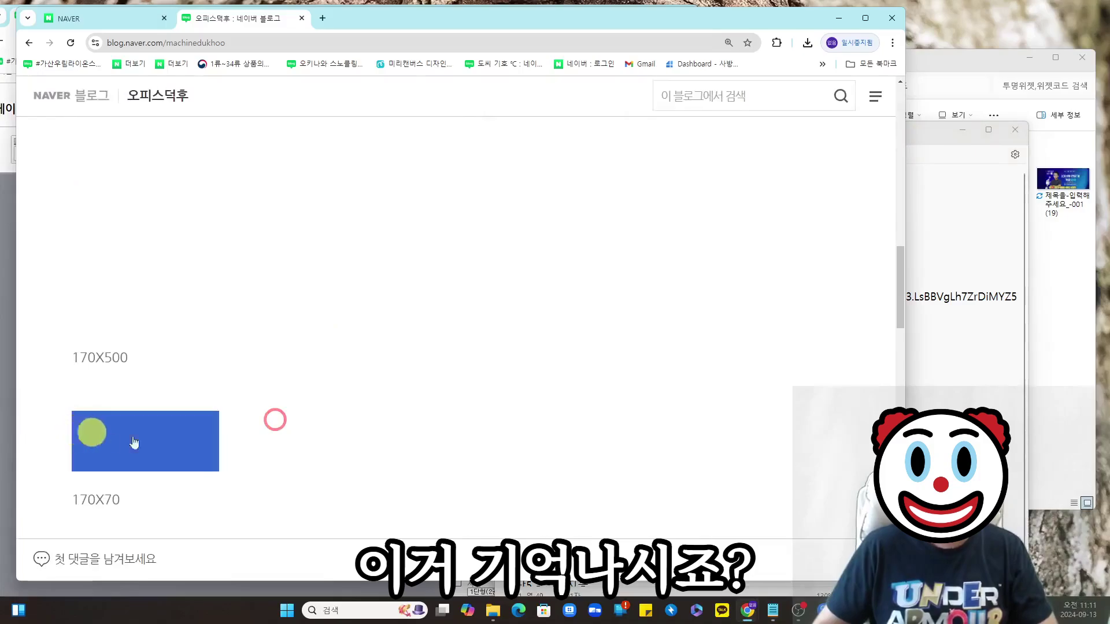
right_click(164, 444)
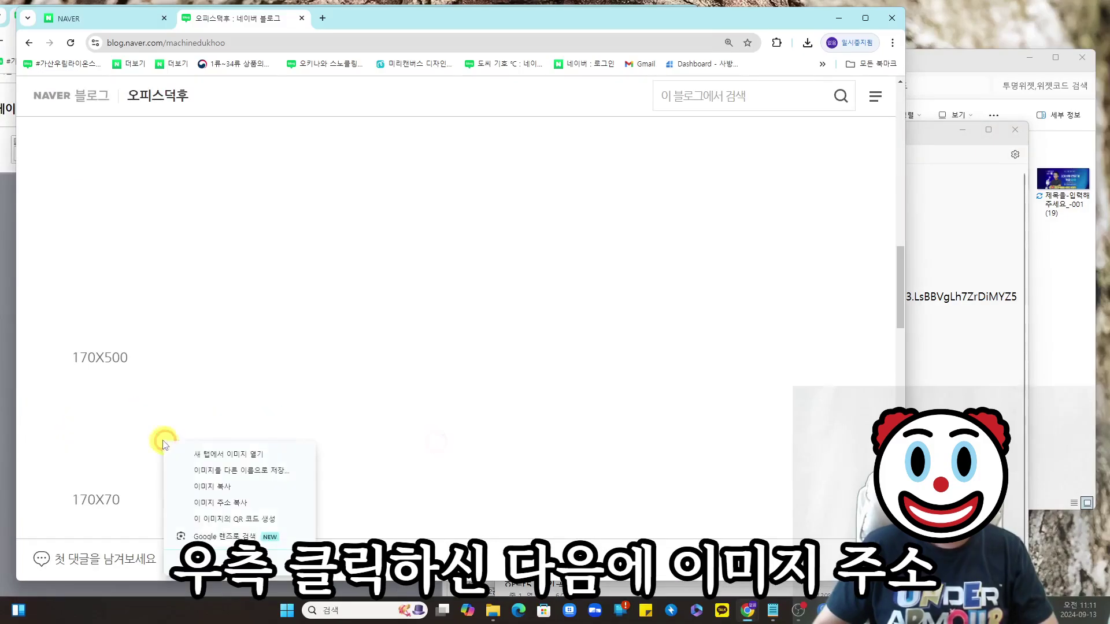
left_click(226, 502)
left_click(919, 246)
left_click(767, 181)
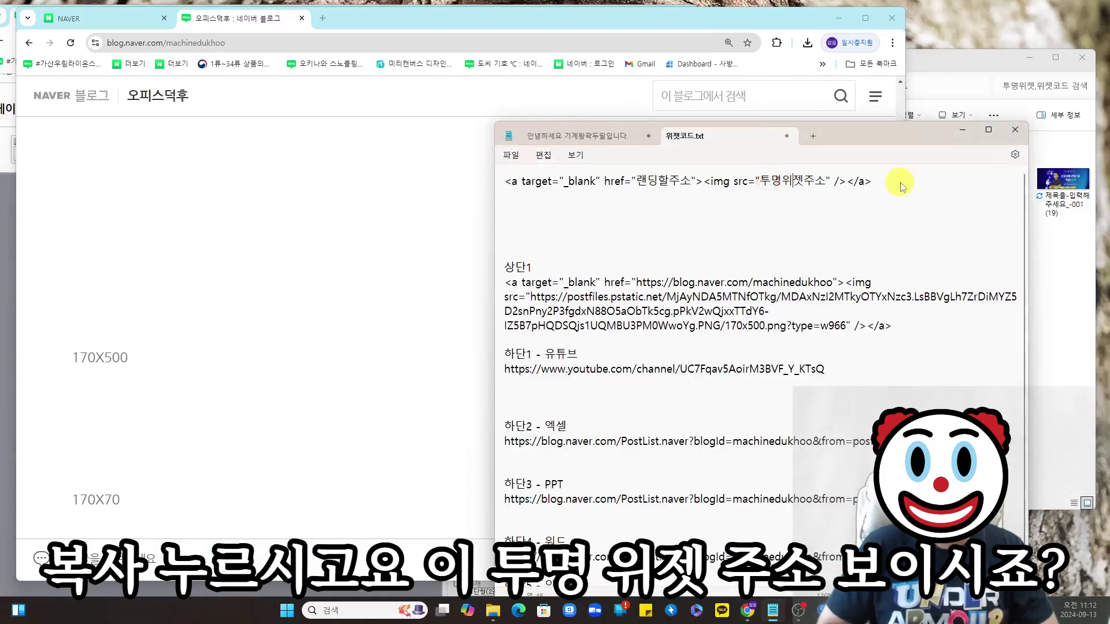
- Replace 투명위젯주소 with the 170x70 image address and cut the finished snippet line
key("Delete")
key("Delete")
key("Delete")
key("BackSpace")
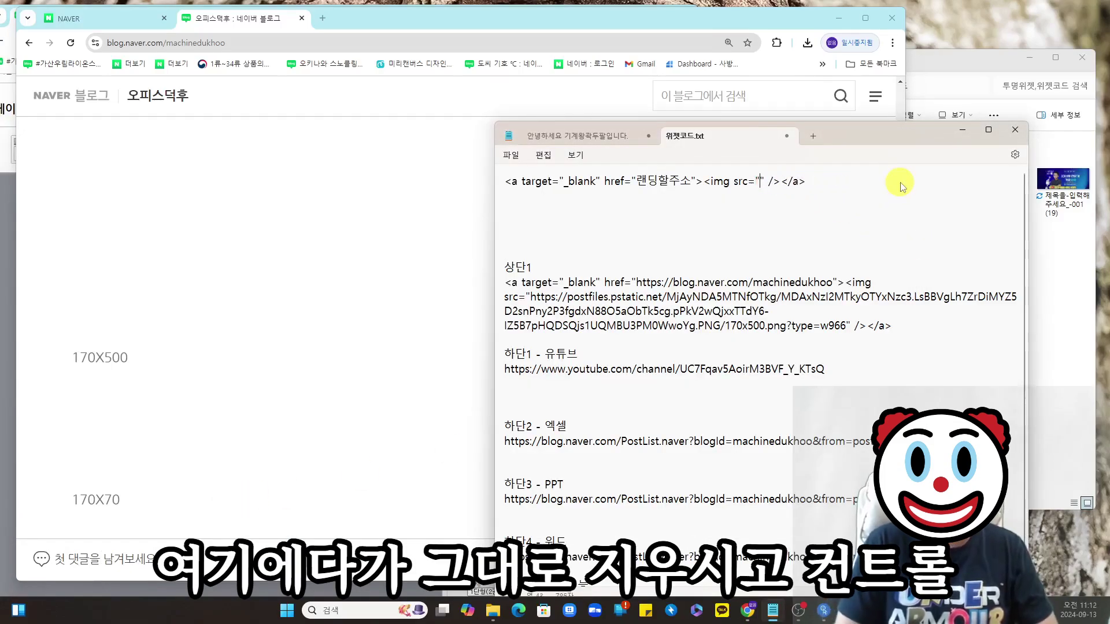
key("ctrl+v")
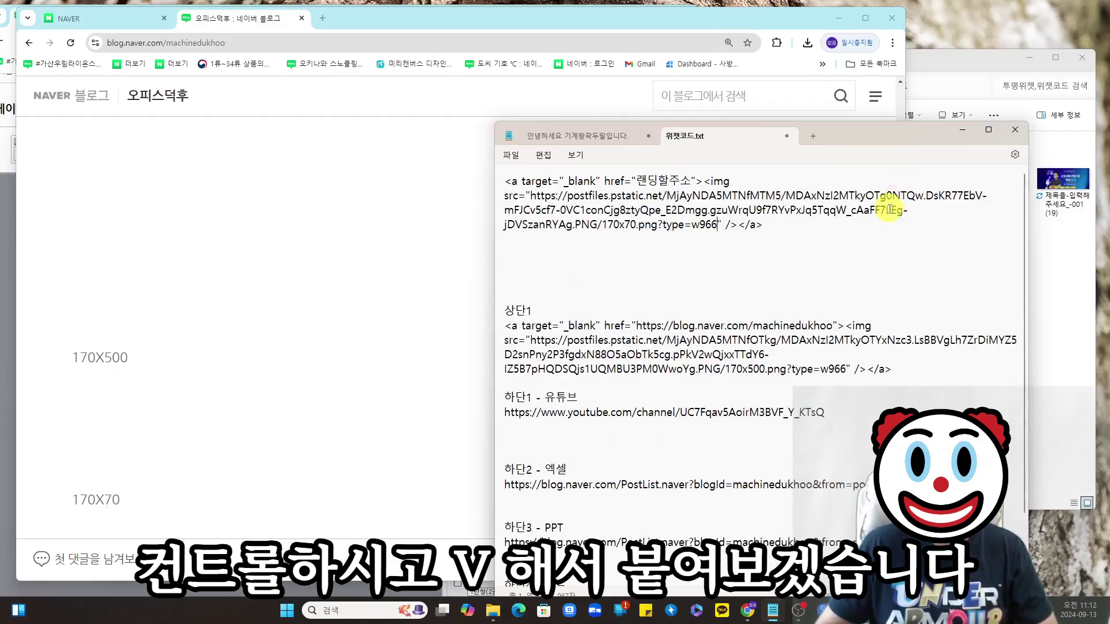
triple_click(785, 229)
key("ctrl+x")
- Paste the image-link snippet under the YouTube and 엑셀 links
left_click(544, 360)
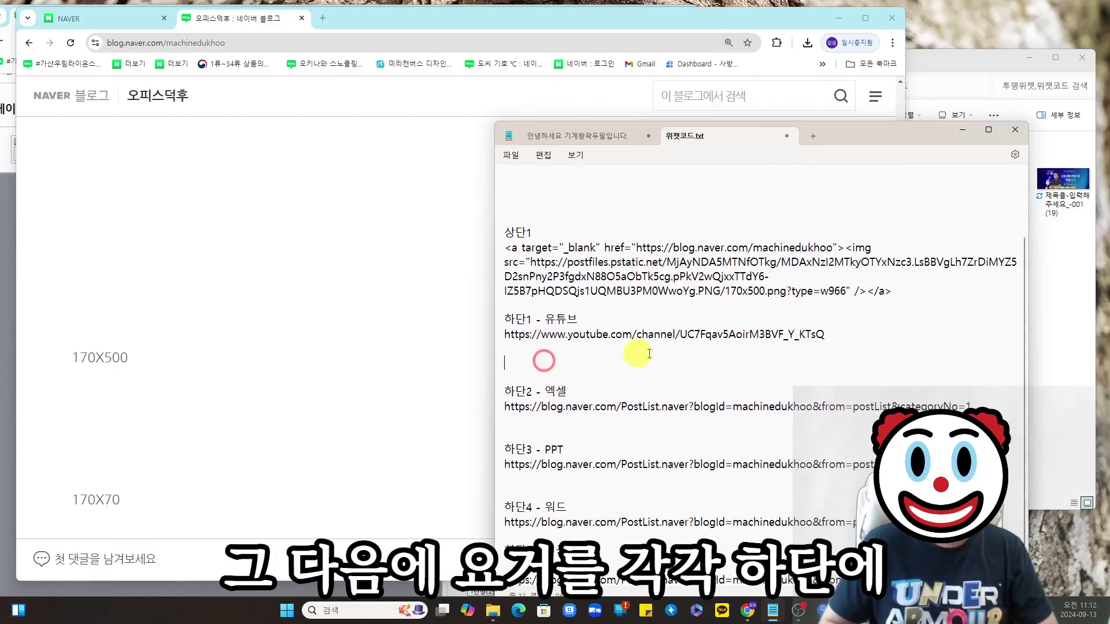
key("Return")
key("Return")
key("Up")
key("Up")
key("ctrl+v")
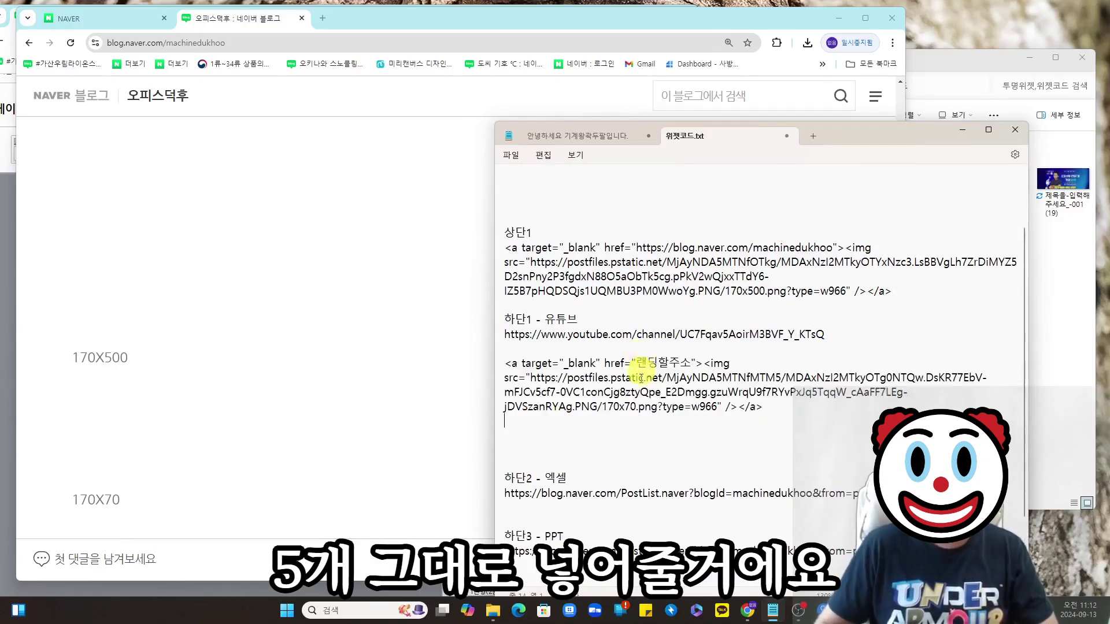
scroll(570, 466, "down", 1)
left_click(552, 463)
key("ctrl+v")
- Paste the image-link snippet under the PPT, 워드 and 하단5 entries
scroll(542, 492, "down", 2)
left_click(541, 492)
key("ctrl+v")
scroll(596, 491, "down", 2)
left_click(532, 536)
key("ctrl+v")
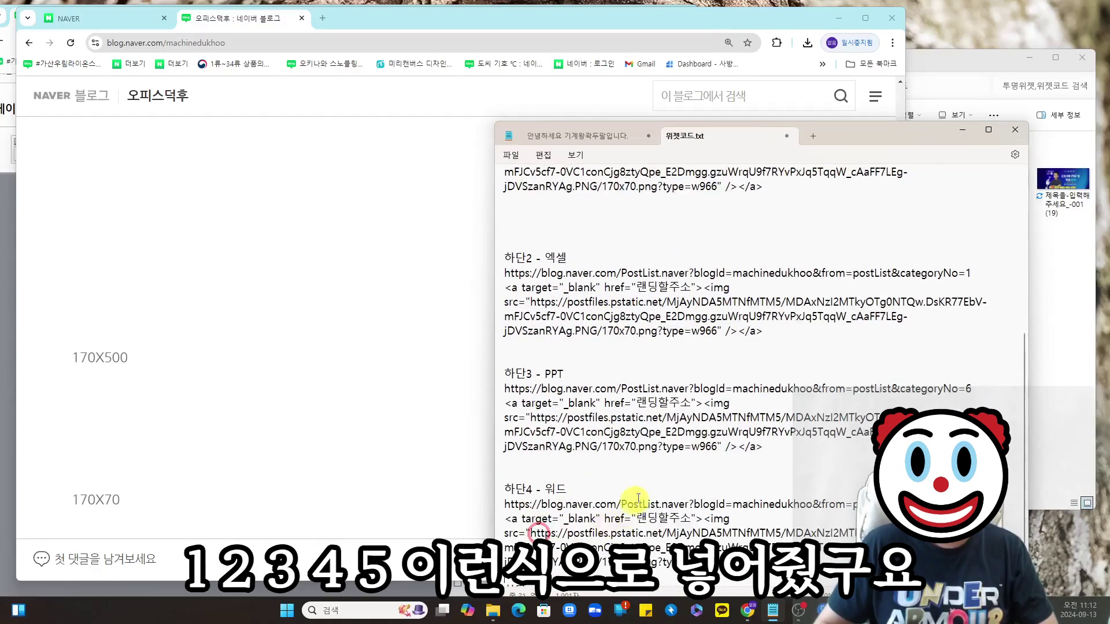
scroll(613, 520, "down", 1)
scroll(745, 393, "down", 2)
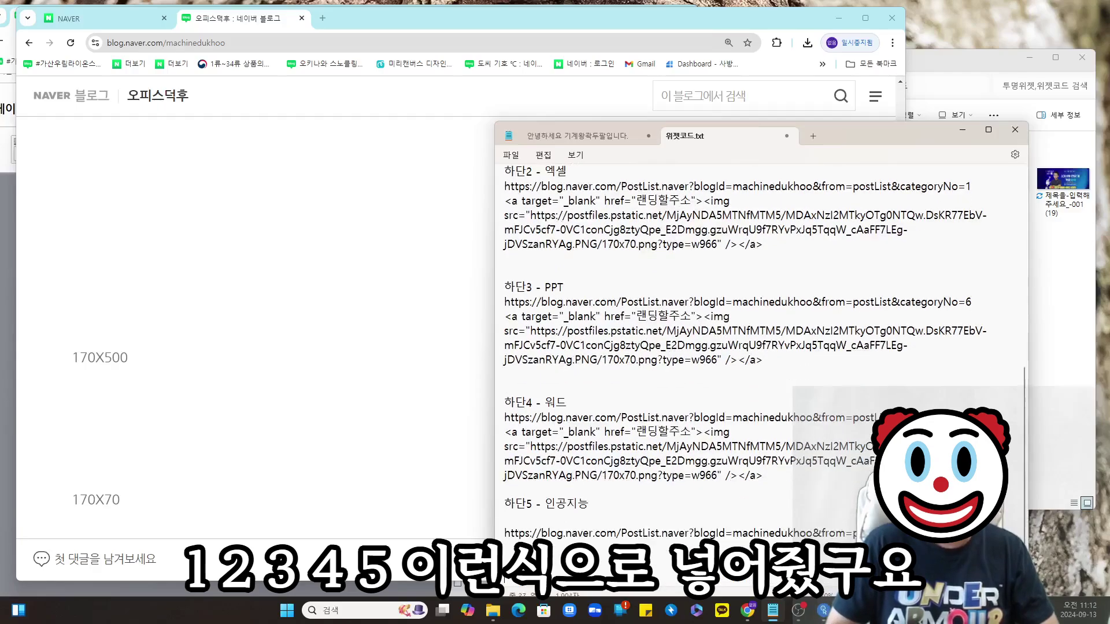
key("ctrl+v")
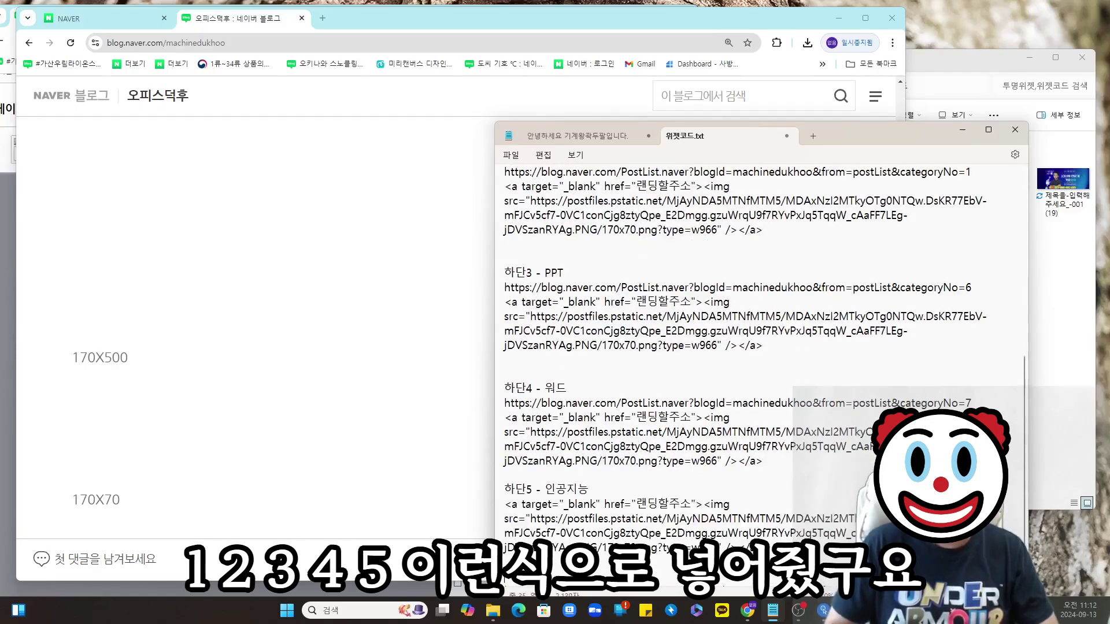
scroll(765, 462, "up", 10)
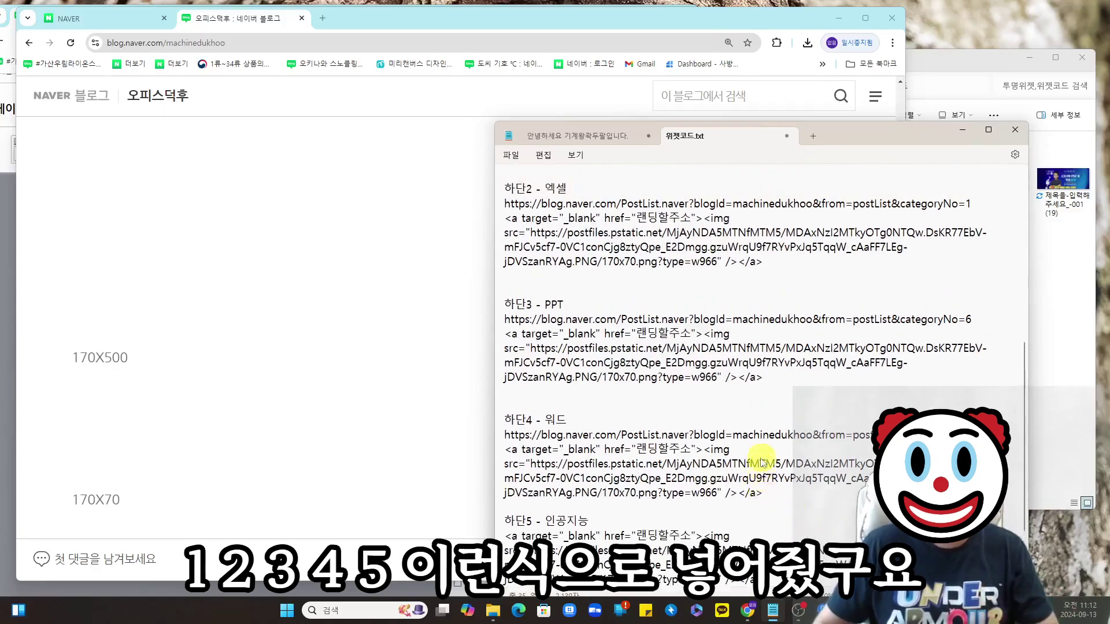
left_click_drag(638, 388, 694, 390)
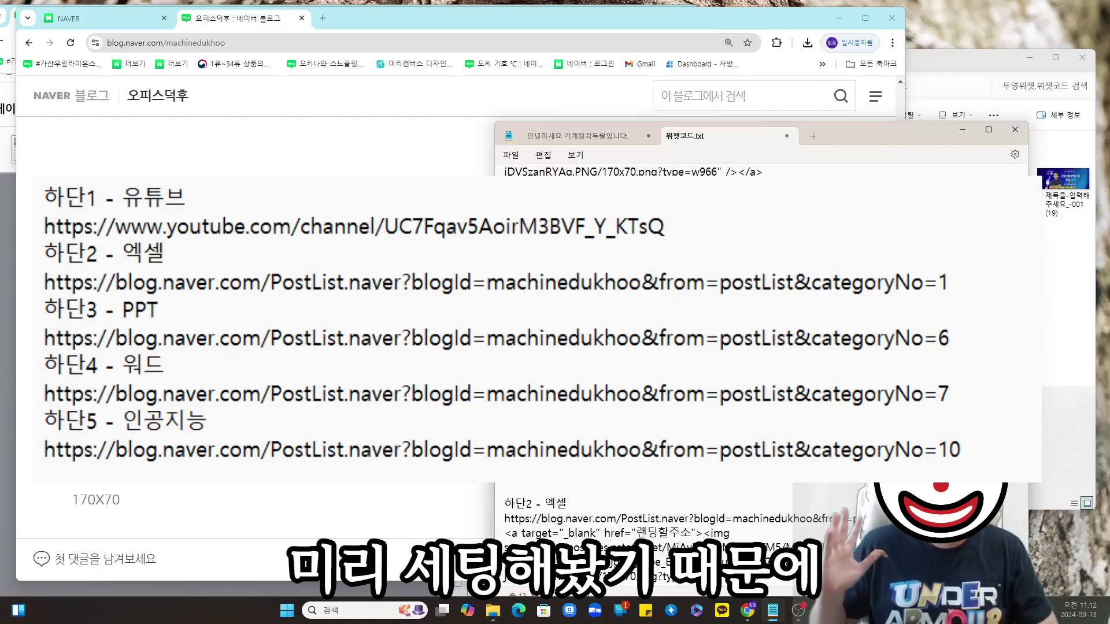
left_click(805, 350)
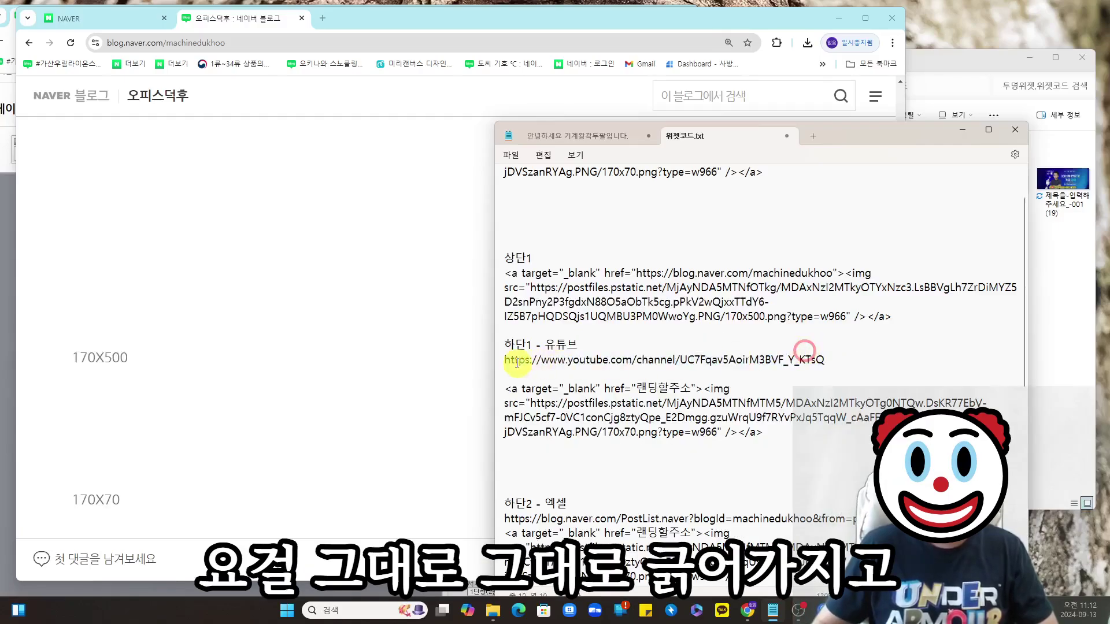
left_click_drag(507, 361, 867, 363)
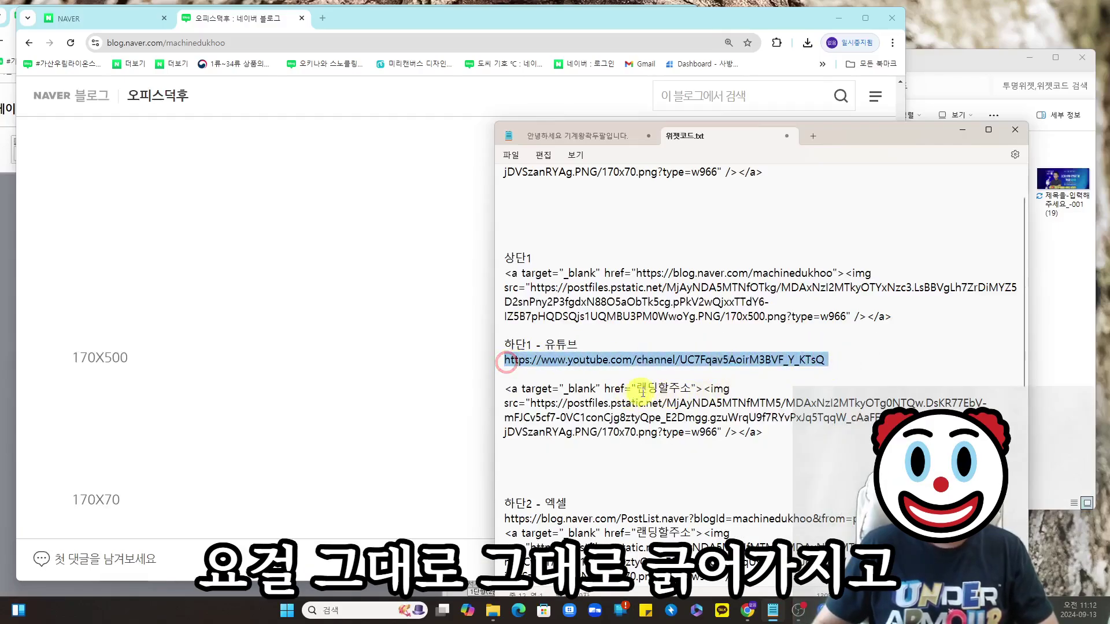
left_click(641, 393)
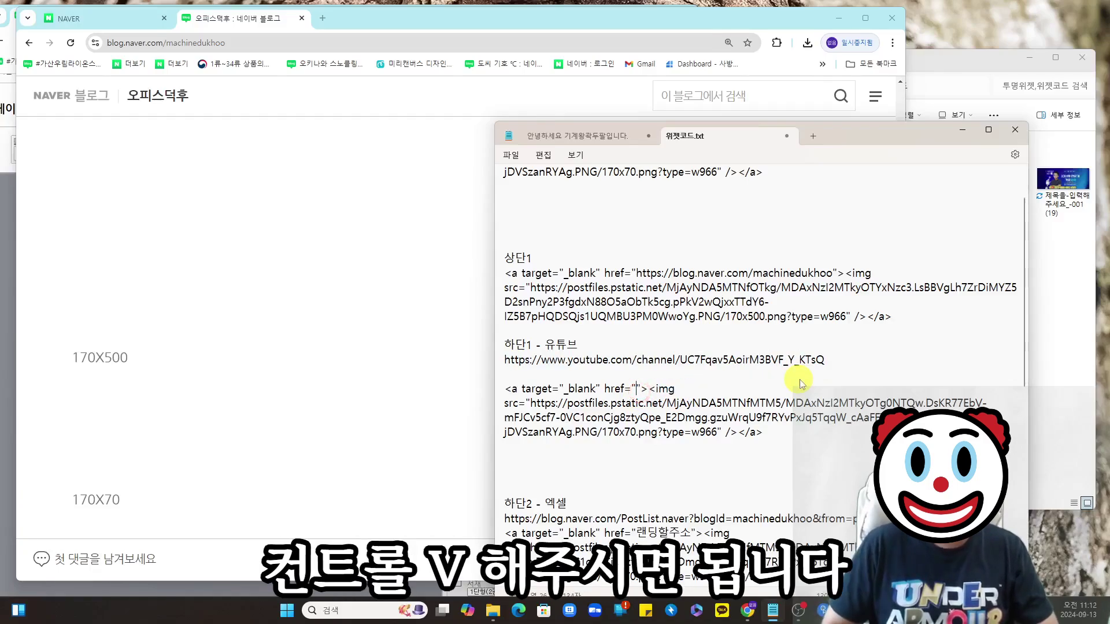
key("ctrl+v")
left_click_drag(800, 452, 492, 393)
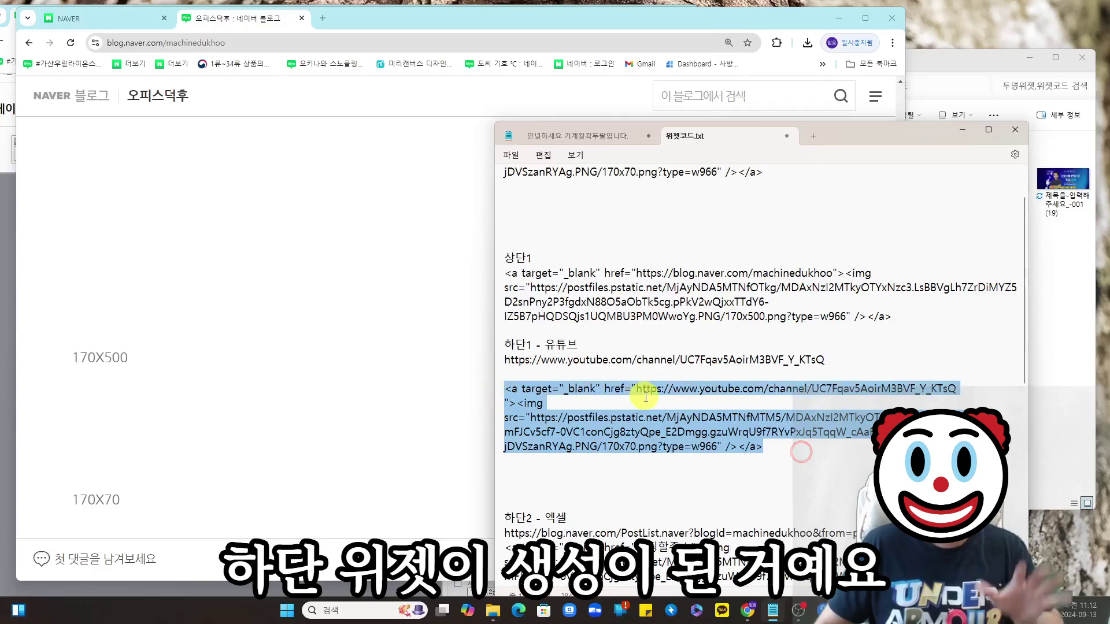
scroll(693, 399, "down", 4)
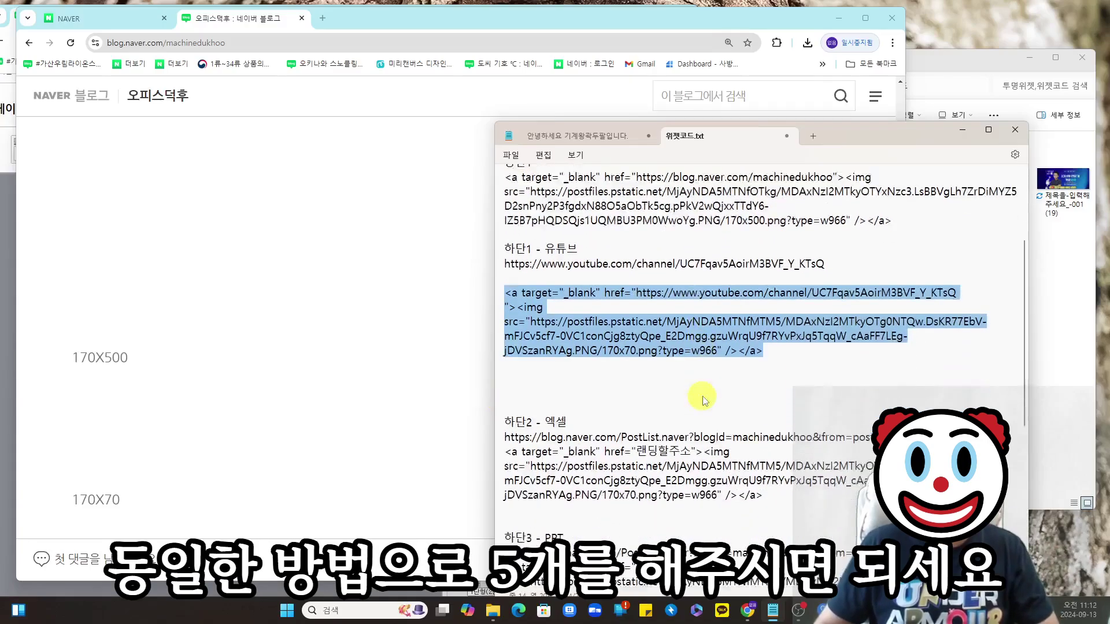
left_click(978, 359)
key("Return")
mouse_move(979, 359)
left_mouse_down()
mouse_move(504, 360)
mouse_move(977, 372)
left_mouse_up()
key("ctrl+c")
double_click(639, 388)
key("ctrl+v")
scroll(804, 399, "down", 3)
left_click(973, 371)
key("Return")
double_click(639, 403)
key("ctrl+v")
scroll(638, 399, "down", 3)
left_click(569, 344)
key("Return")
left_click(983, 373)
key("Return")
key("shift+Up")
key("ctrl+c")
double_click(638, 402)
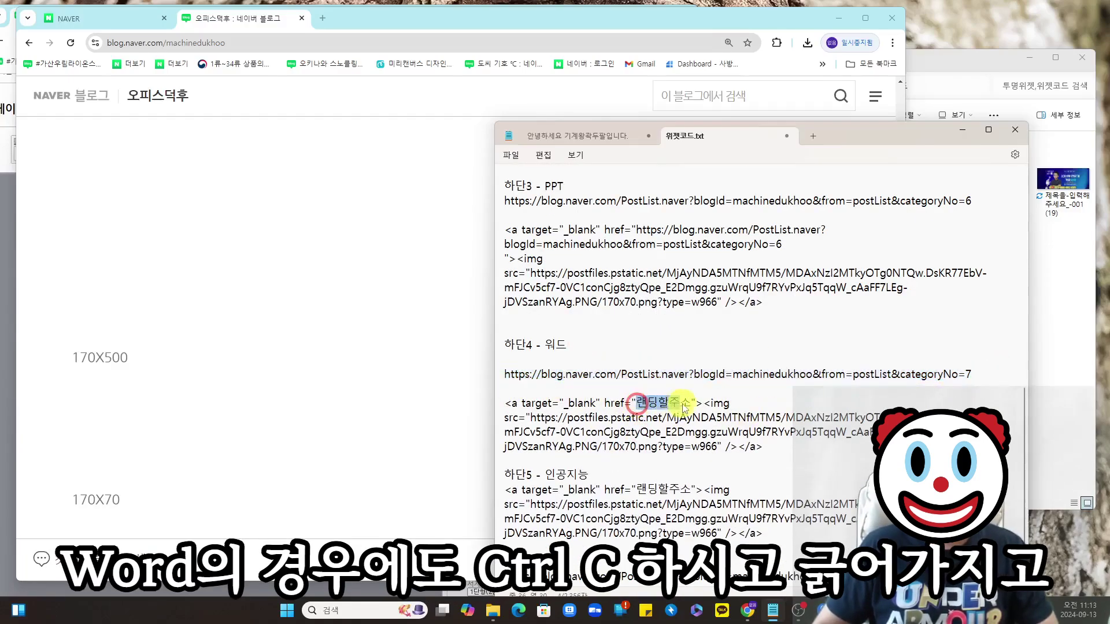
key("ctrl+v")
scroll(639, 405, "down", 2)
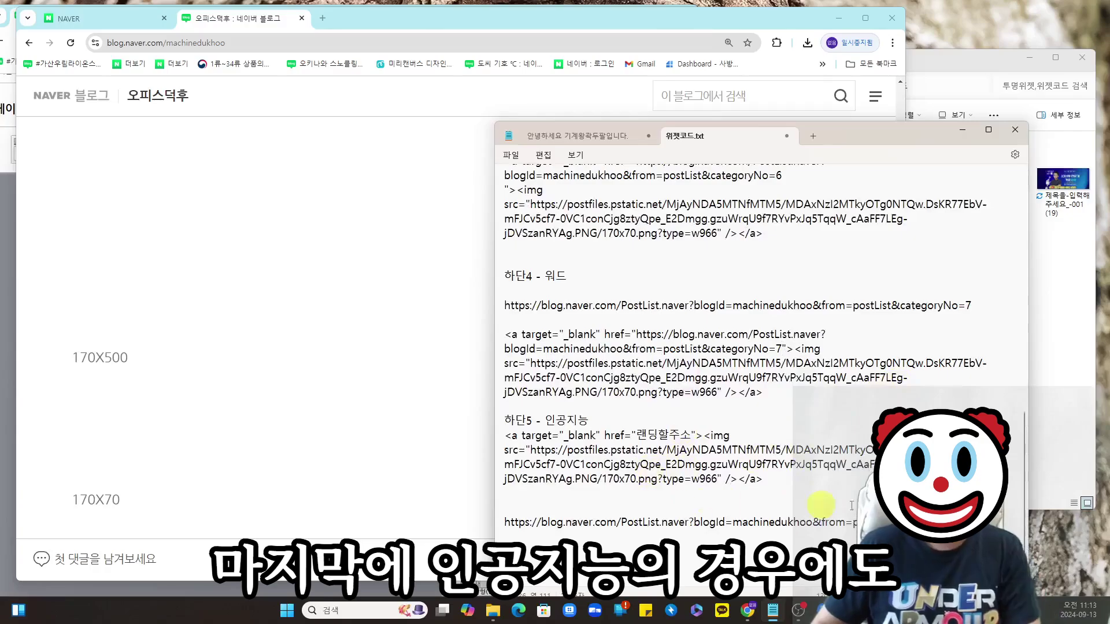
left_click_drag(974, 522, 537, 531)
key("ctrl+c")
double_click(665, 435)
key("ctrl+v")
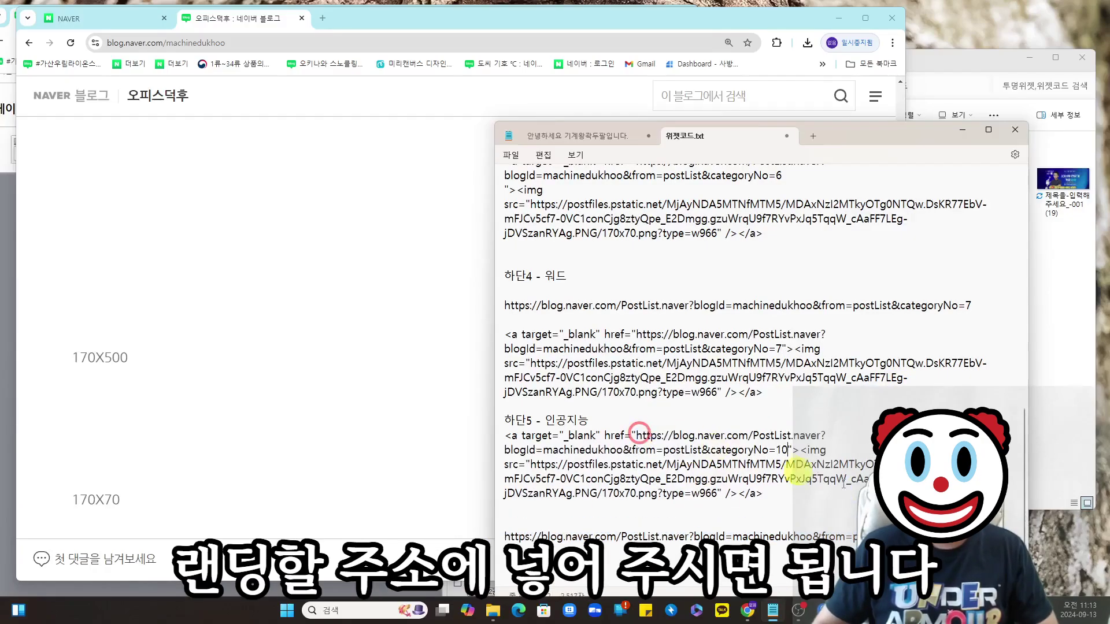
left_click_drag(807, 498, 548, 450)
scroll(682, 430, "up", 8)
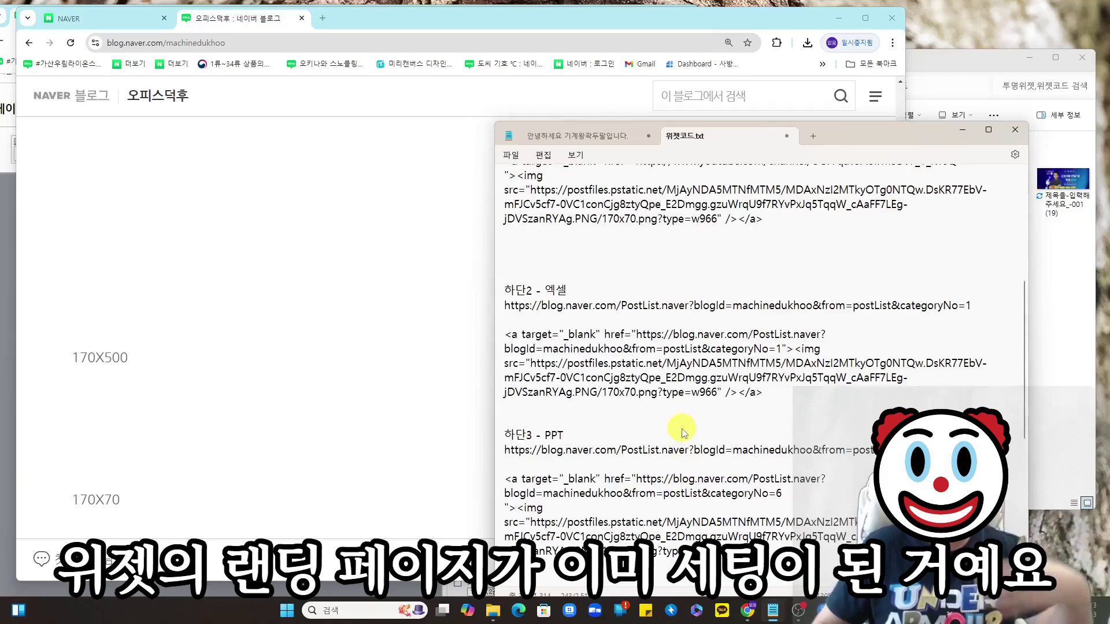
scroll(682, 430, "up", 2)
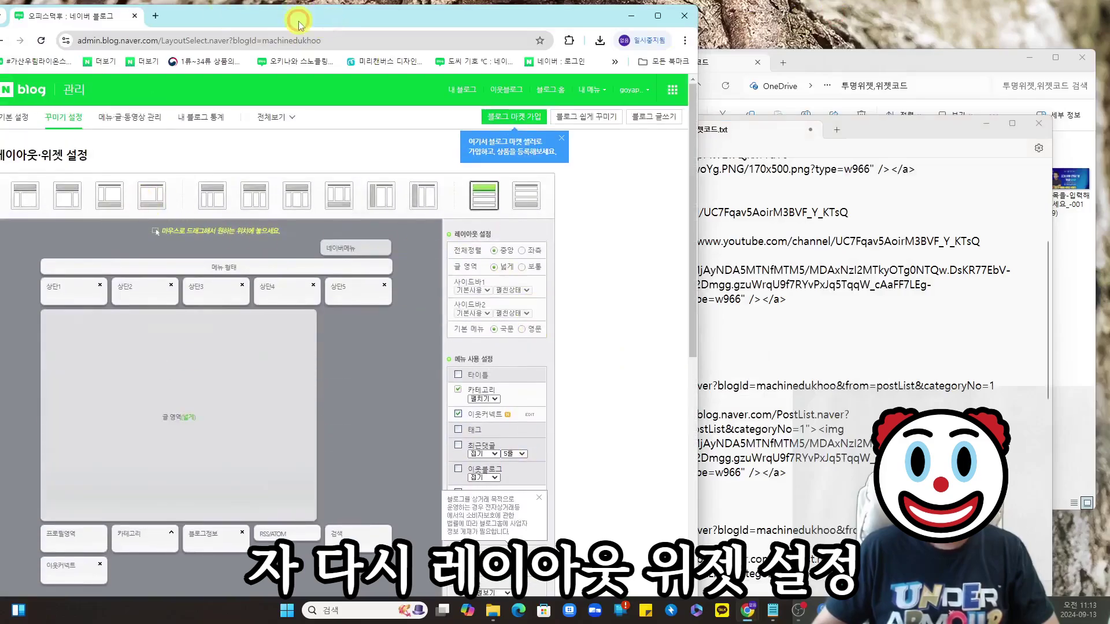
- Register custom widget 하단1 with the YouTube banner code
left_click_drag(298, 23, 324, 22)
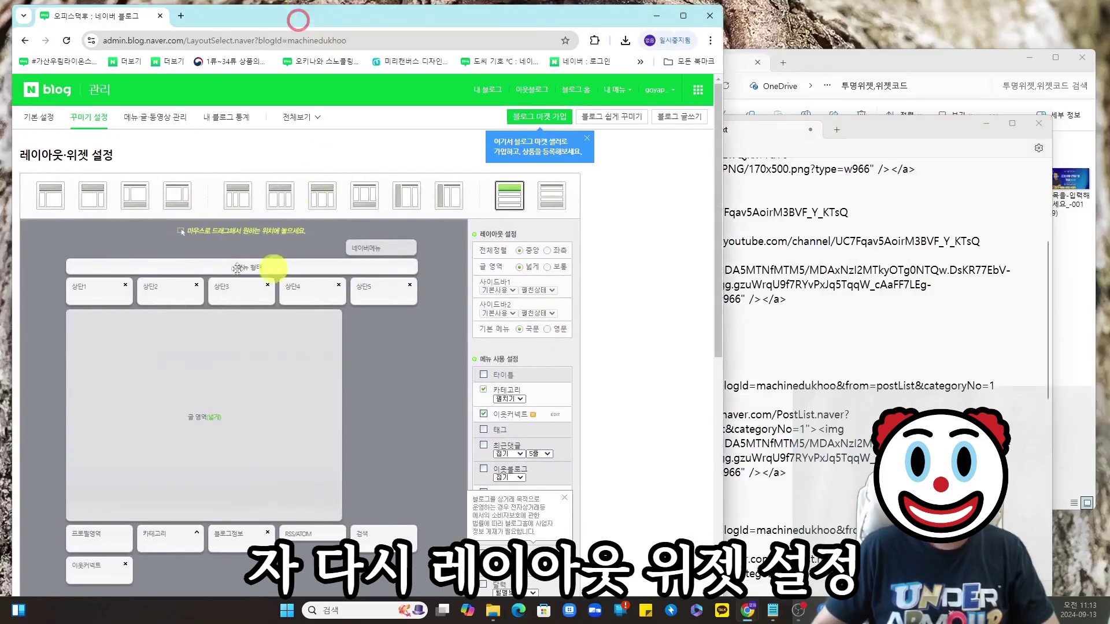
scroll(682, 364, "down", 4)
scroll(682, 364, "down", 2)
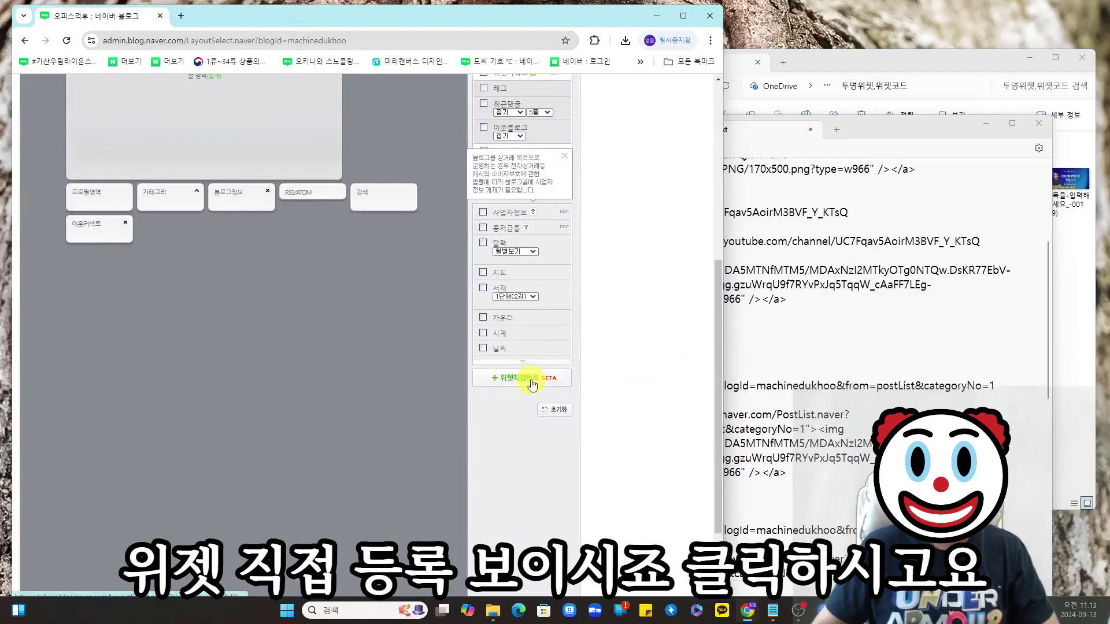
left_click(532, 381)
left_click(348, 314)
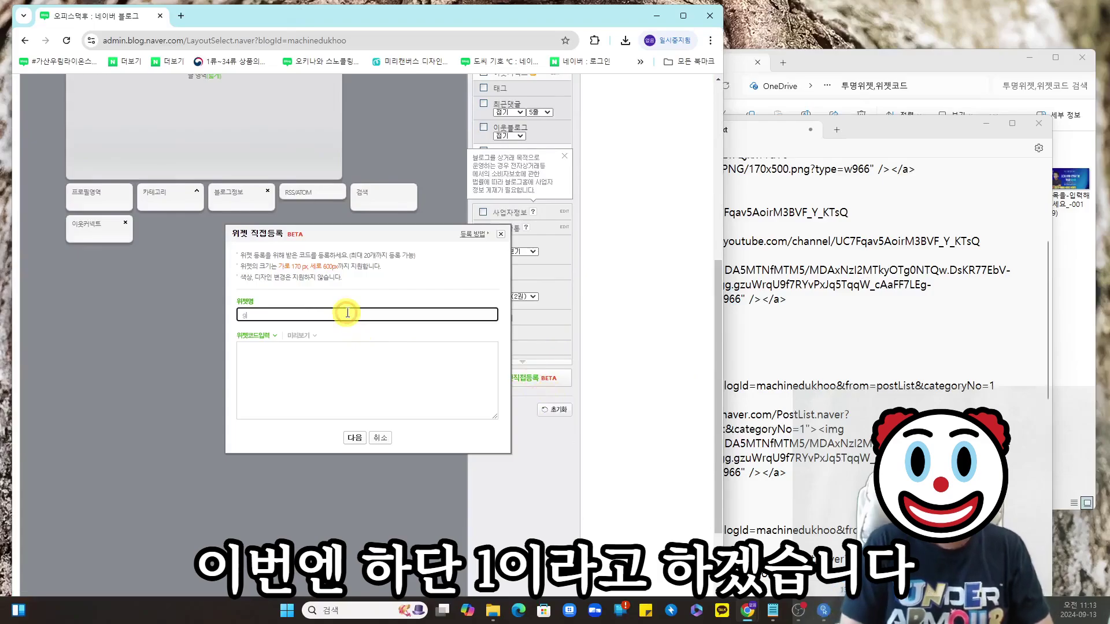
type("하단1")
left_click(808, 400)
scroll(808, 400, "up", 1)
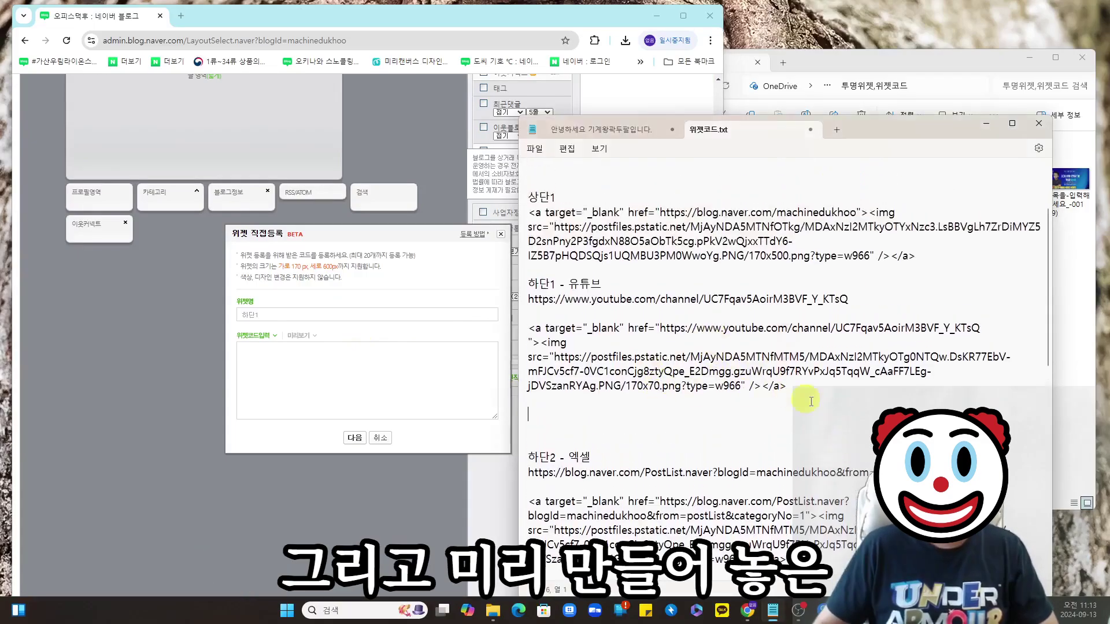
left_click_drag(749, 391, 811, 392)
left_click(364, 387)
key("ctrl+v")
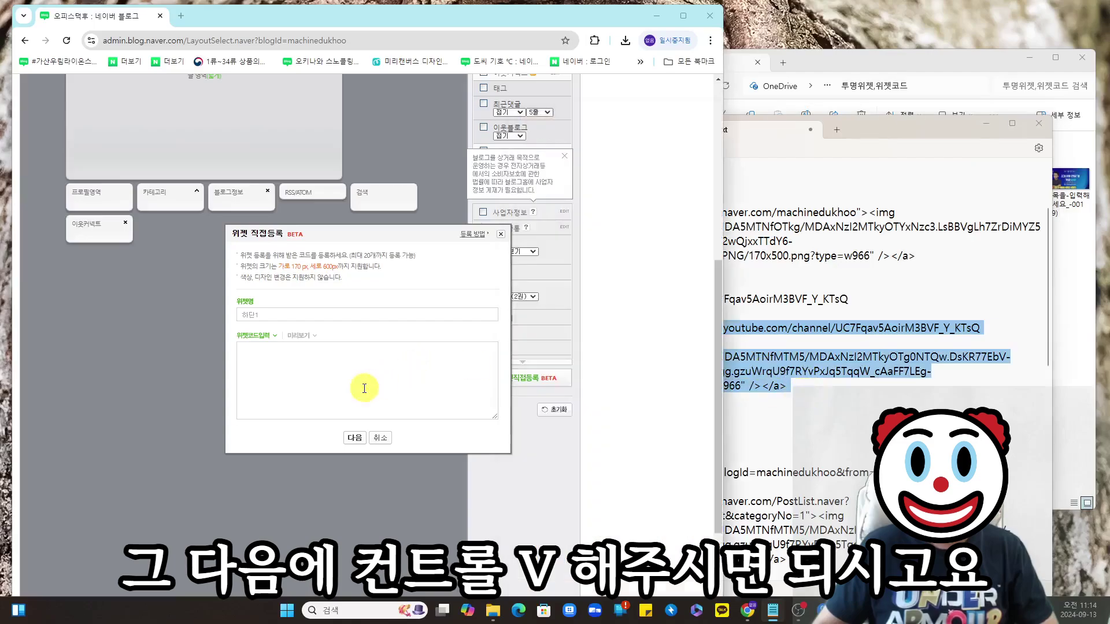
left_click(356, 438)
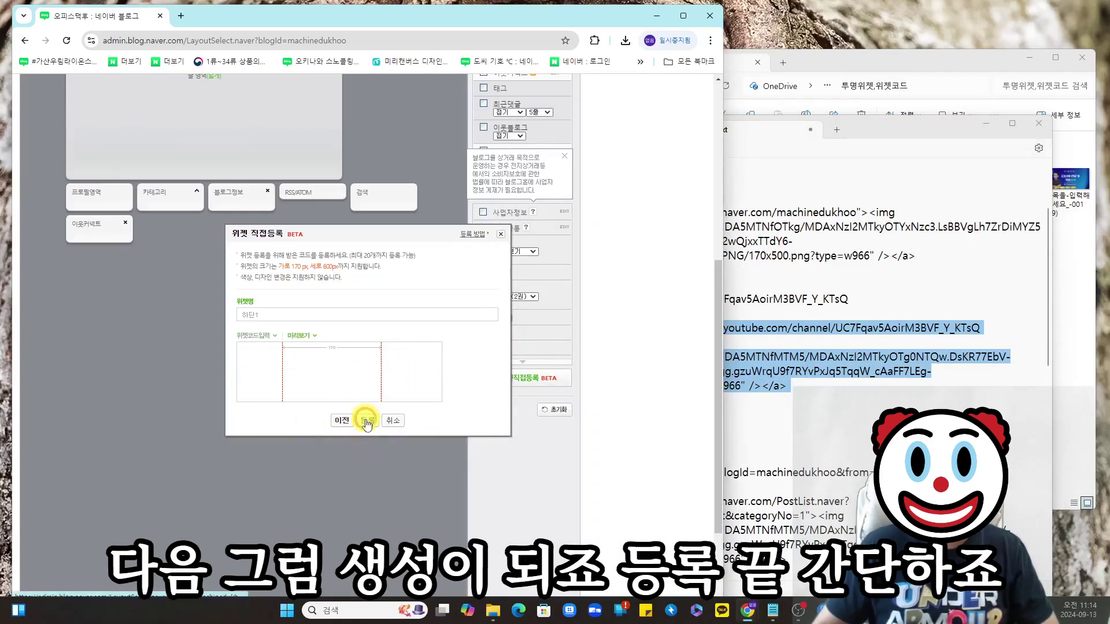
left_click(367, 424)
left_click(462, 116)
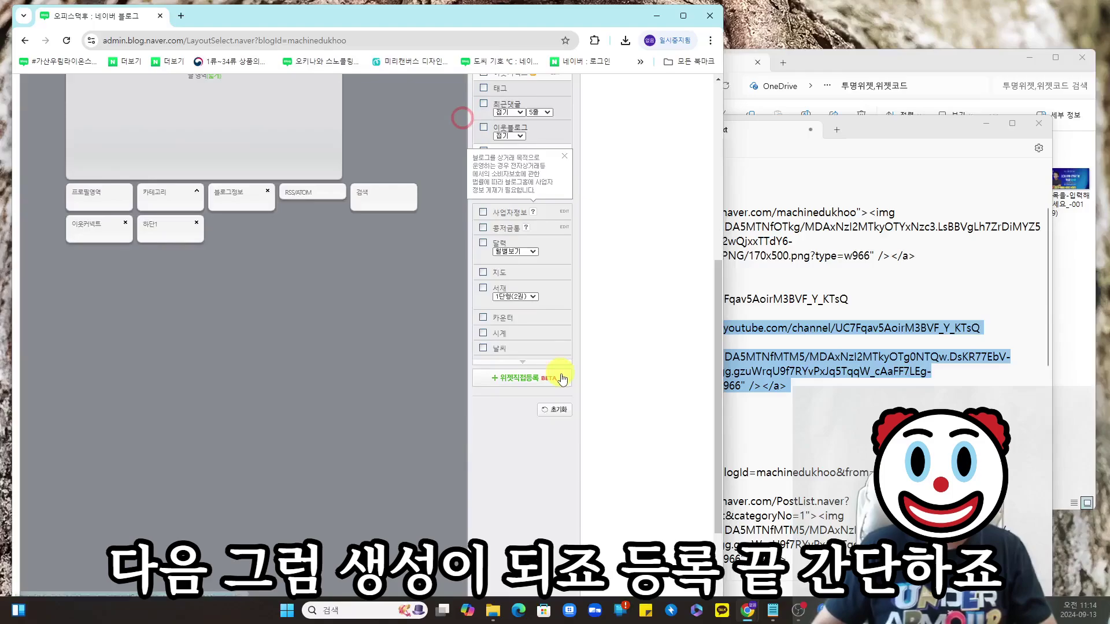
- Register custom widget 하단2 with the Excel banner code
left_click(789, 399)
scroll(789, 383, "down", 2)
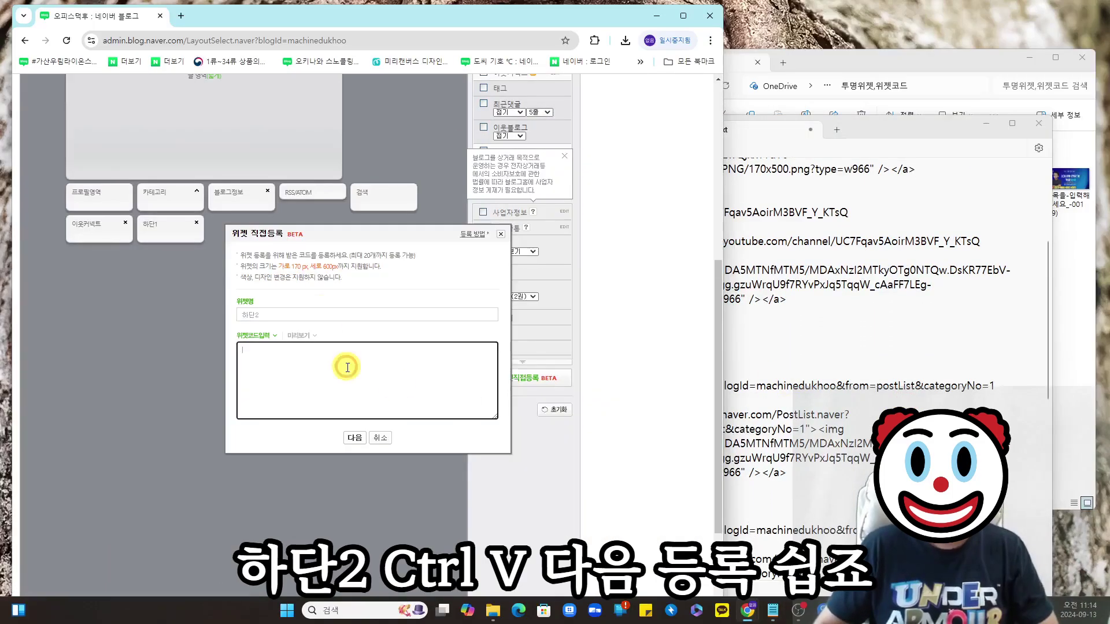
left_click_drag(529, 414, 789, 472)
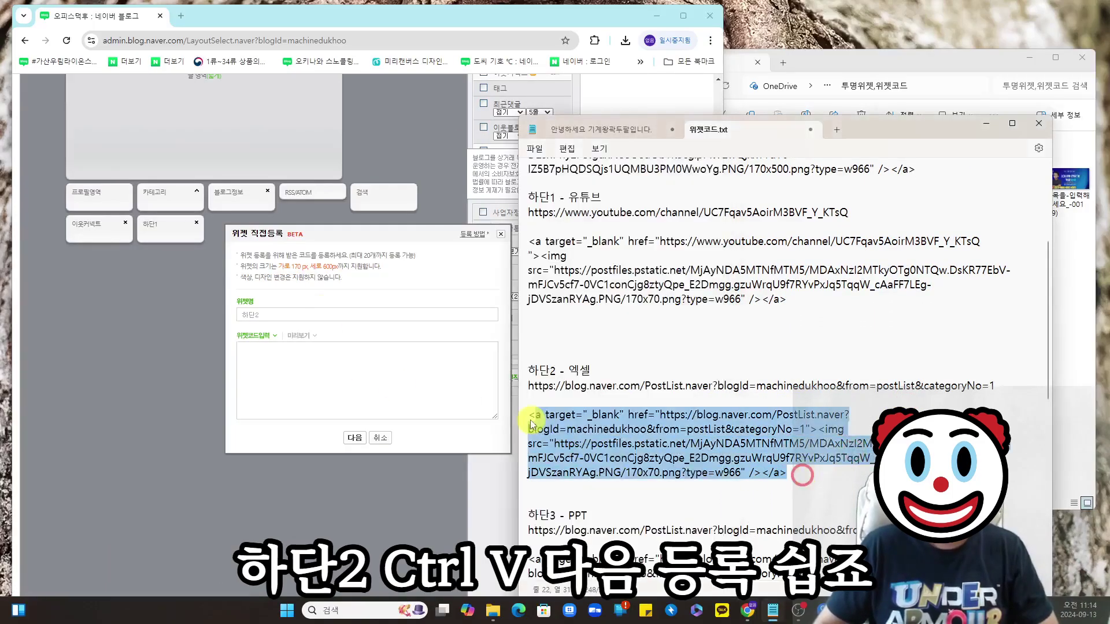
left_click(364, 363)
key("ctrl+v")
left_click(354, 437)
left_click(469, 111)
left_click(528, 377)
- Register custom widget 하단3 with the PPT banner code
left_click(330, 312)
type("하단3")
left_click(867, 324)
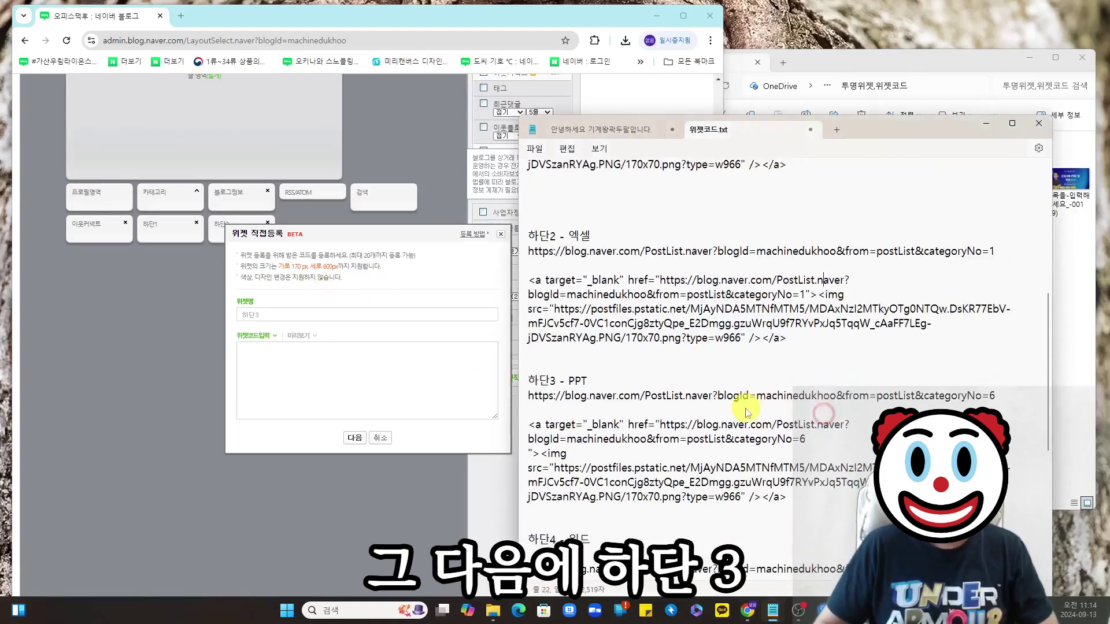
scroll(809, 347, "down", 4)
left_click_drag(530, 386, 787, 458)
left_click(380, 376)
key("ctrl+v")
left_click(354, 437)
left_click(477, 113)
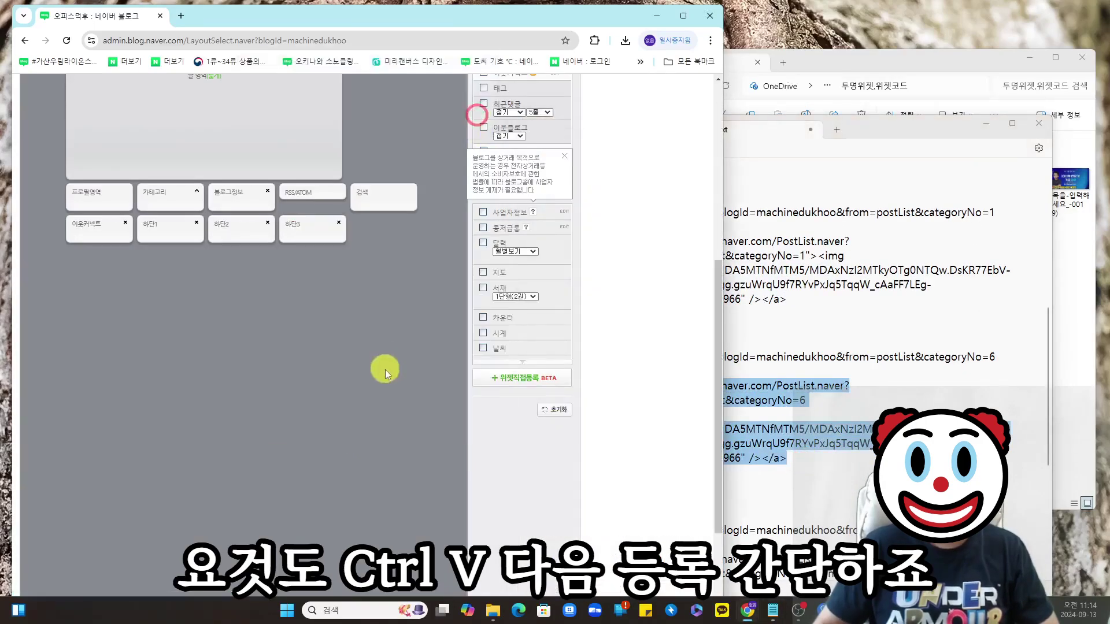
left_click(488, 380)
- Register custom widget 하단4 with the Word banner code
left_click(389, 315)
type("하단4")
left_click(867, 323)
scroll(751, 347, "down", 3)
left_click_drag(530, 385, 787, 443)
left_click(369, 381)
key("ctrl+v")
left_click(354, 437)
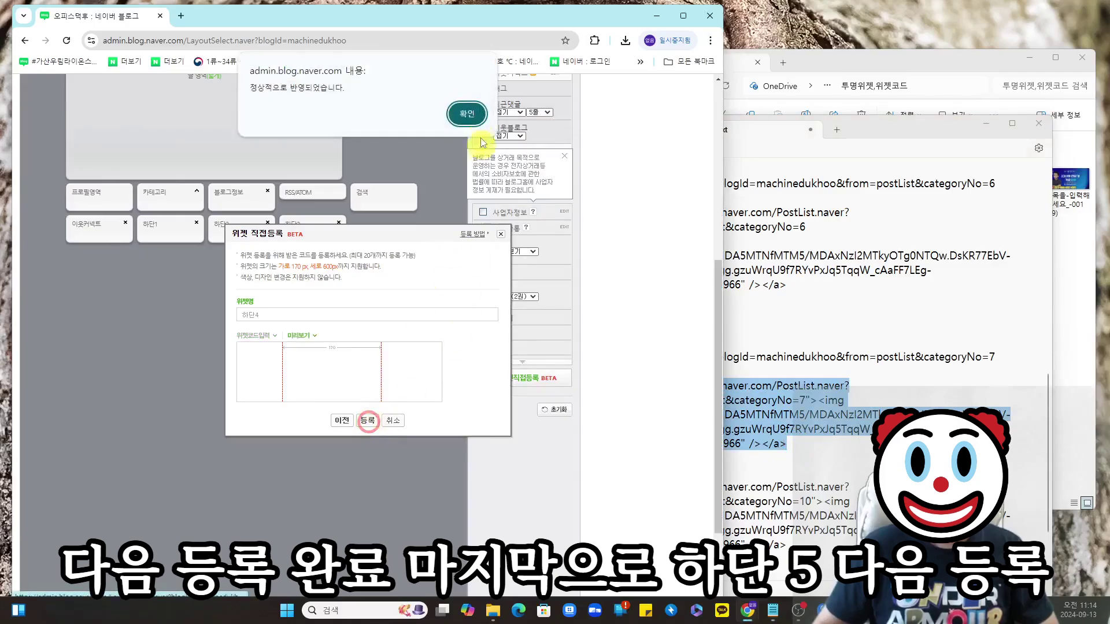
left_click(462, 112)
left_click(535, 378)
- Register custom widget 하단5 with the AI banner code
left_click(359, 314)
type("하다ㄴ5")
left_click(842, 458)
scroll(842, 404, "down", 3)
left_click_drag(787, 453, 530, 384)
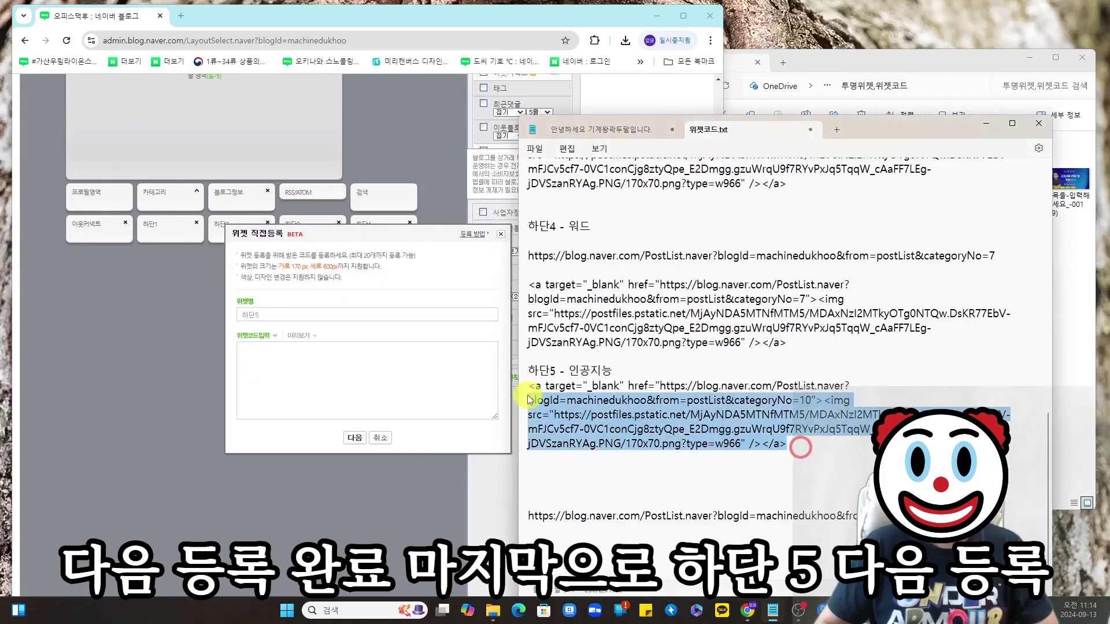
left_click(370, 382)
key("ctrl+v")
left_click(354, 438)
left_click(368, 420)
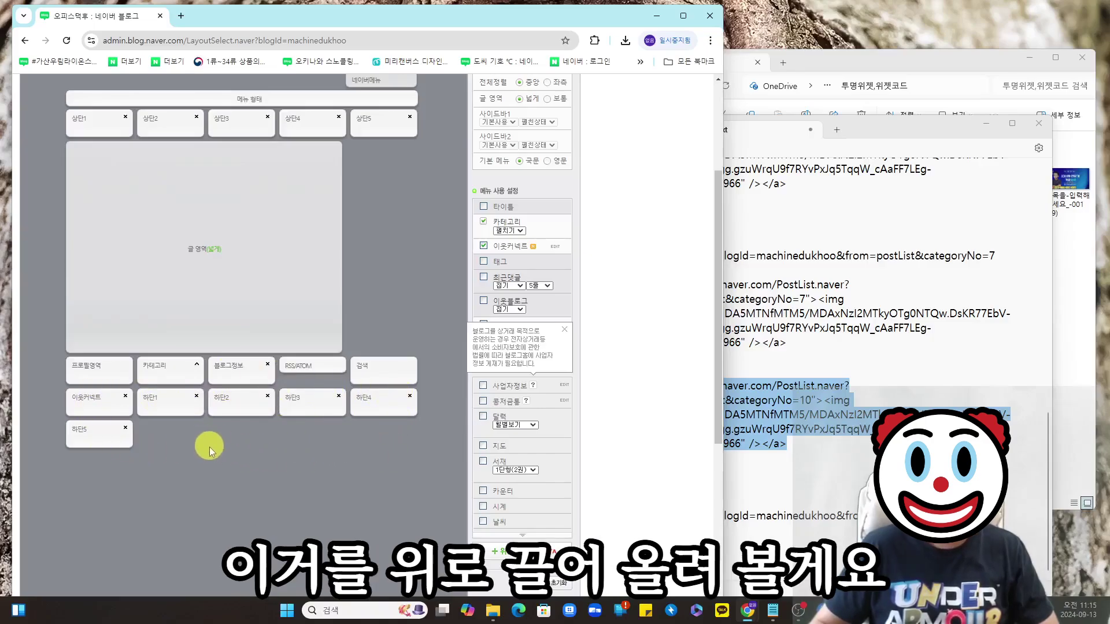
- Drag the 하단1–하단5 blocks into a second row beneath 상단1–상단5
scroll(209, 447, "up", 1)
left_click_drag(170, 469, 86, 231)
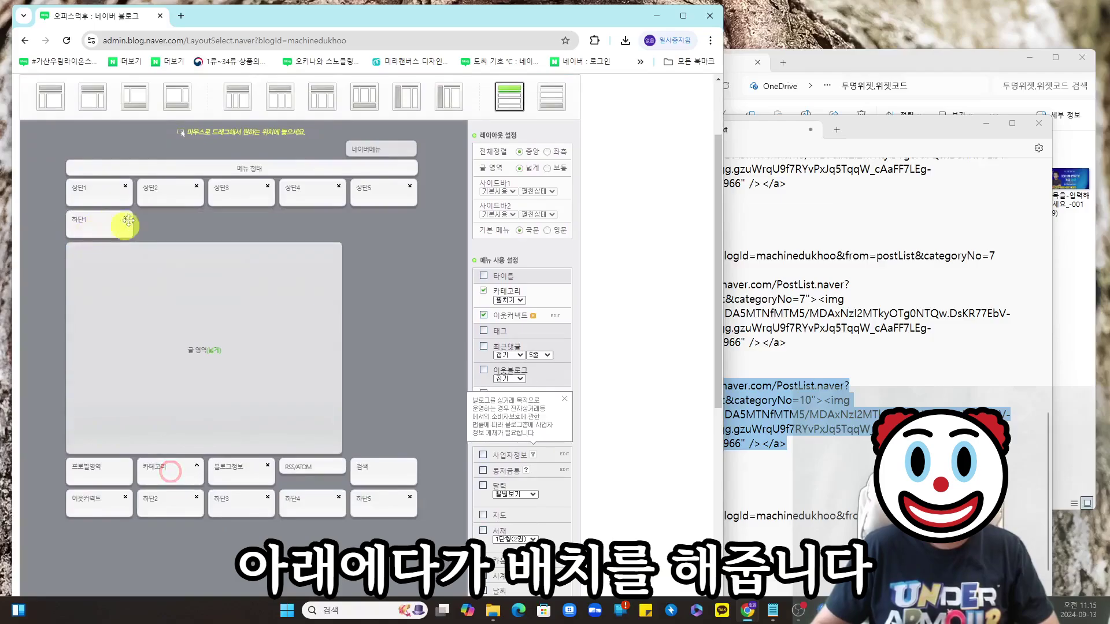
left_click_drag(159, 507, 237, 143)
scroll(173, 491, "down", 1)
left_click_drag(168, 426, 305, 145)
left_click_drag(169, 426, 376, 203)
scroll(256, 219, "up", 2)
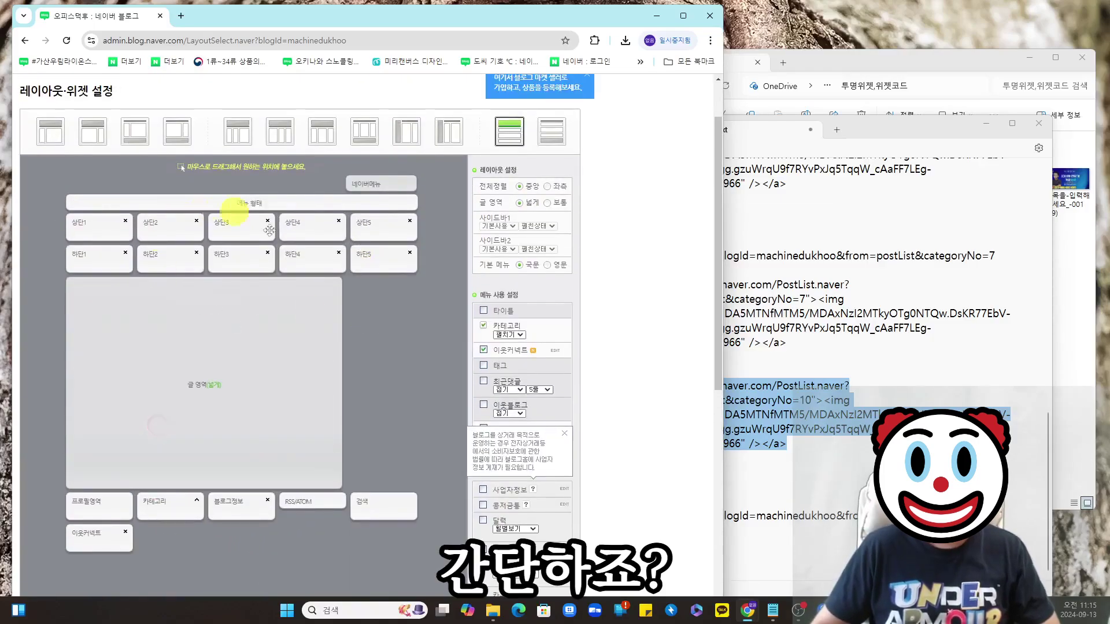
scroll(246, 294, "down", 3)
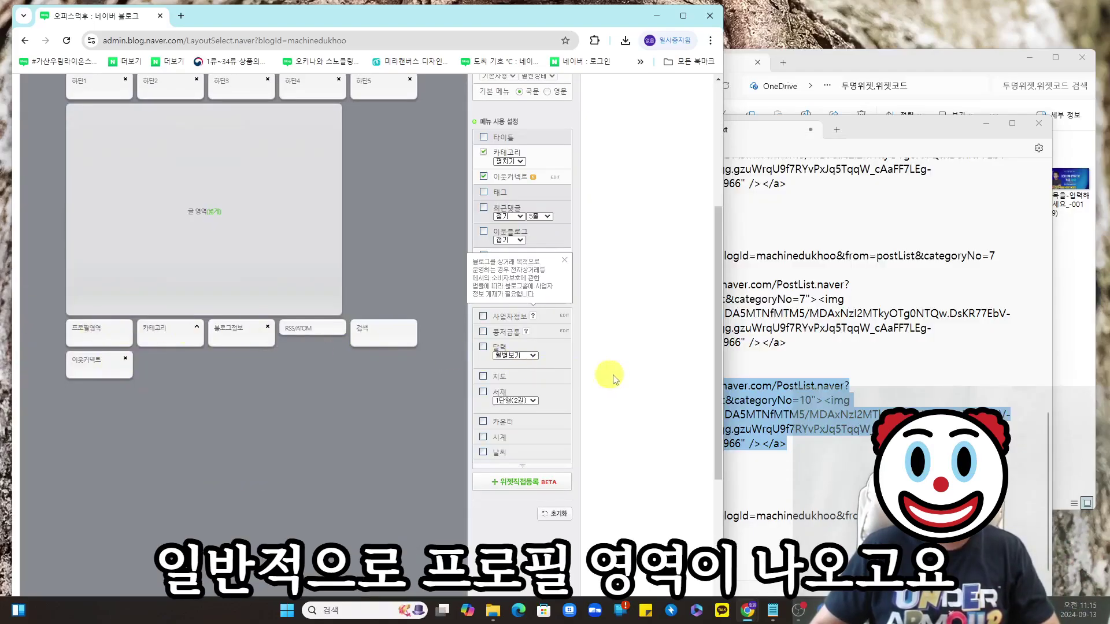
- Enable the 카운터 and 방문자그래프 widgets, closing the business info settings unfilled
left_click(565, 260)
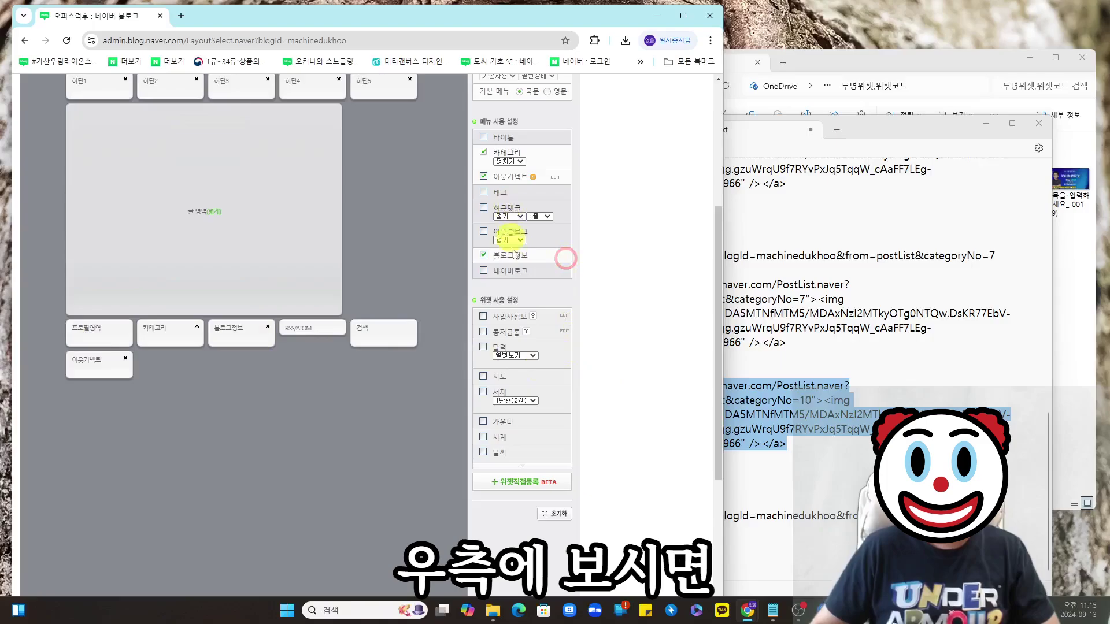
left_click(484, 317)
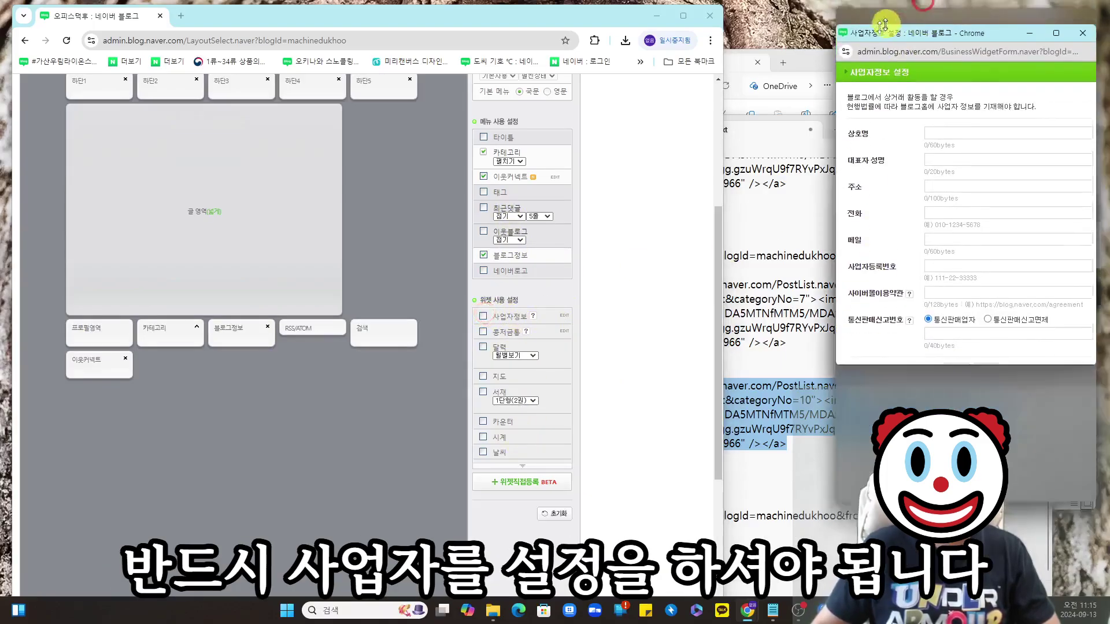
left_click_drag(855, 26, 587, 99)
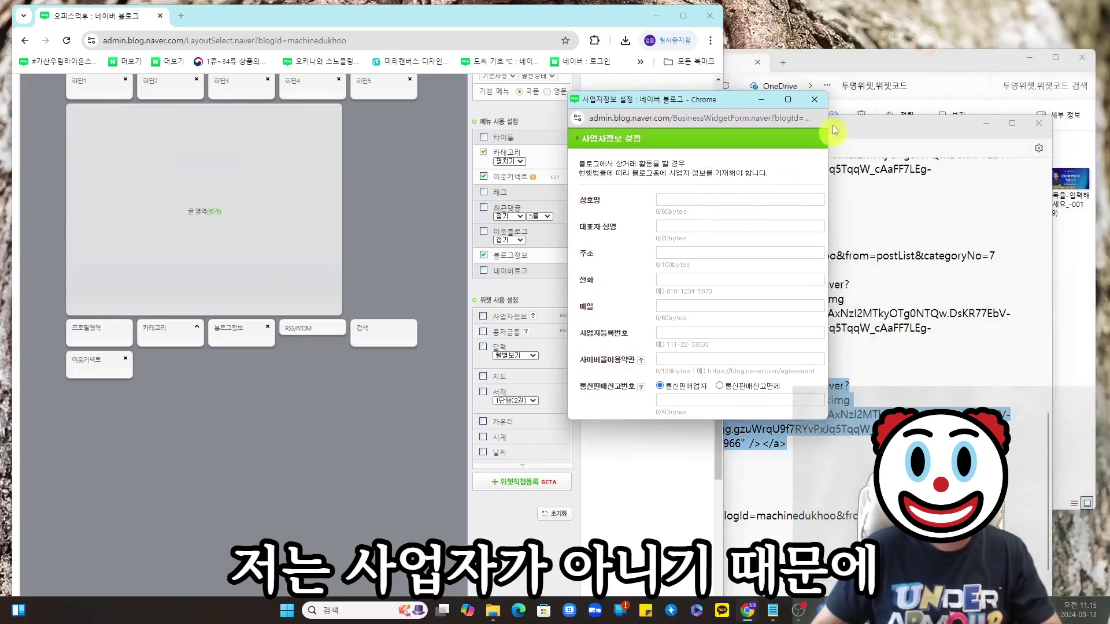
left_click(816, 100)
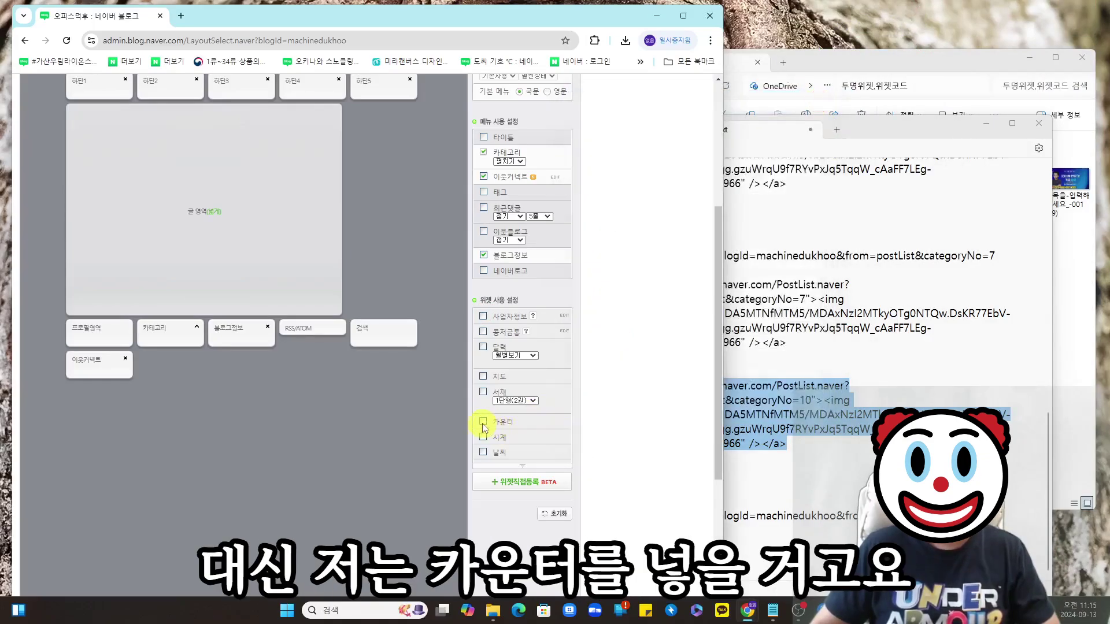
left_click(483, 422)
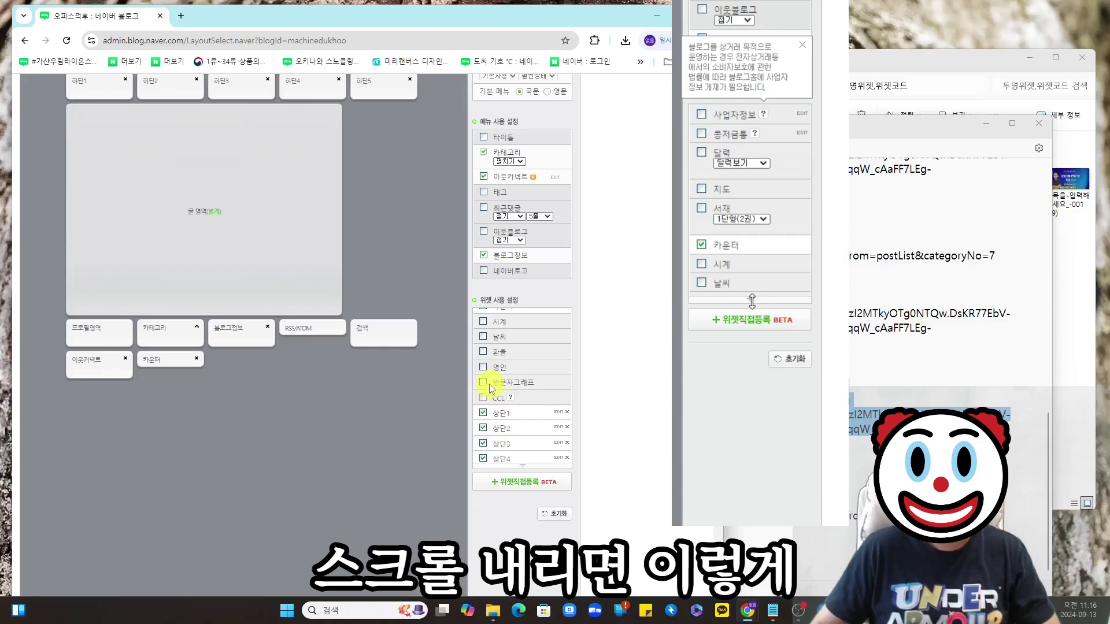
left_click(483, 383)
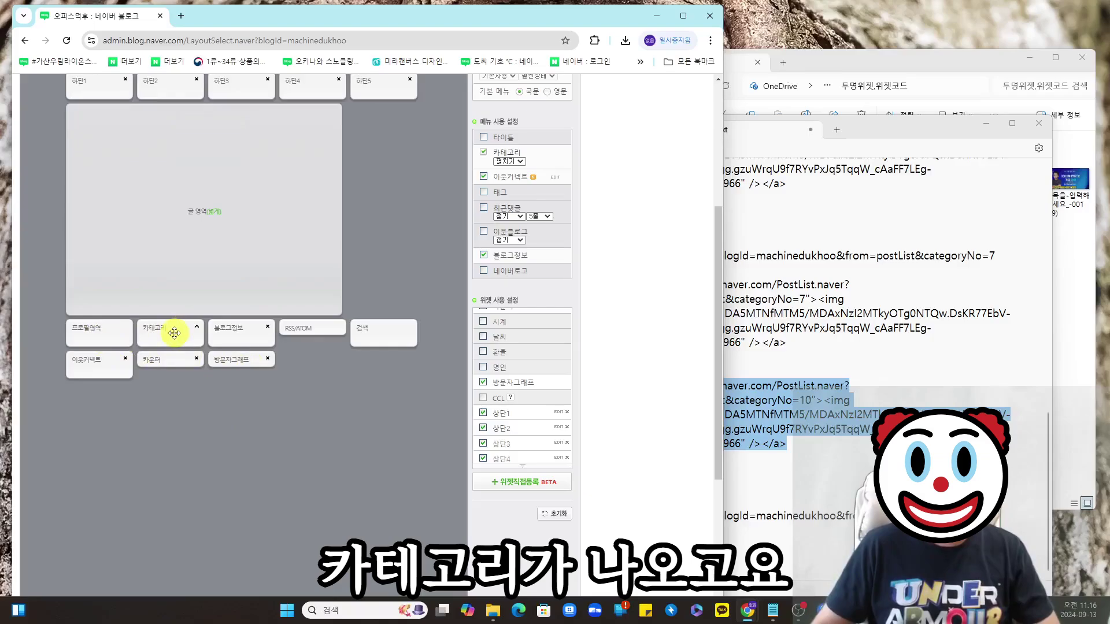
- Move 이웃커넥트 beside the category, 방문자그래프 to the middle row's end, 검색 before RSS/ATOM
left_click_drag(93, 365, 330, 319)
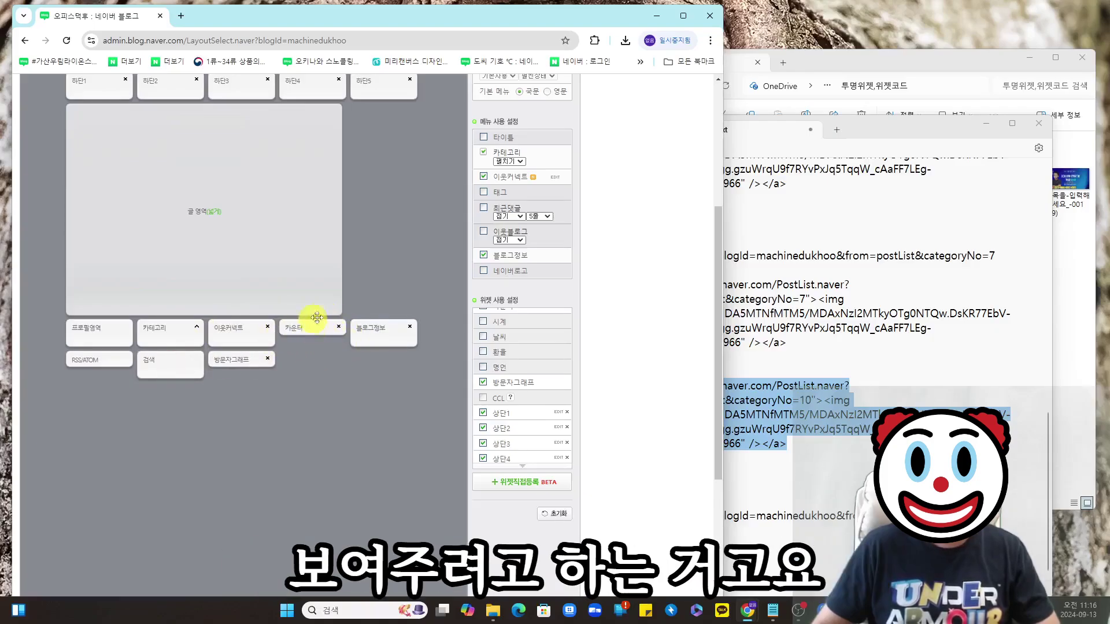
left_click_drag(237, 364, 405, 330)
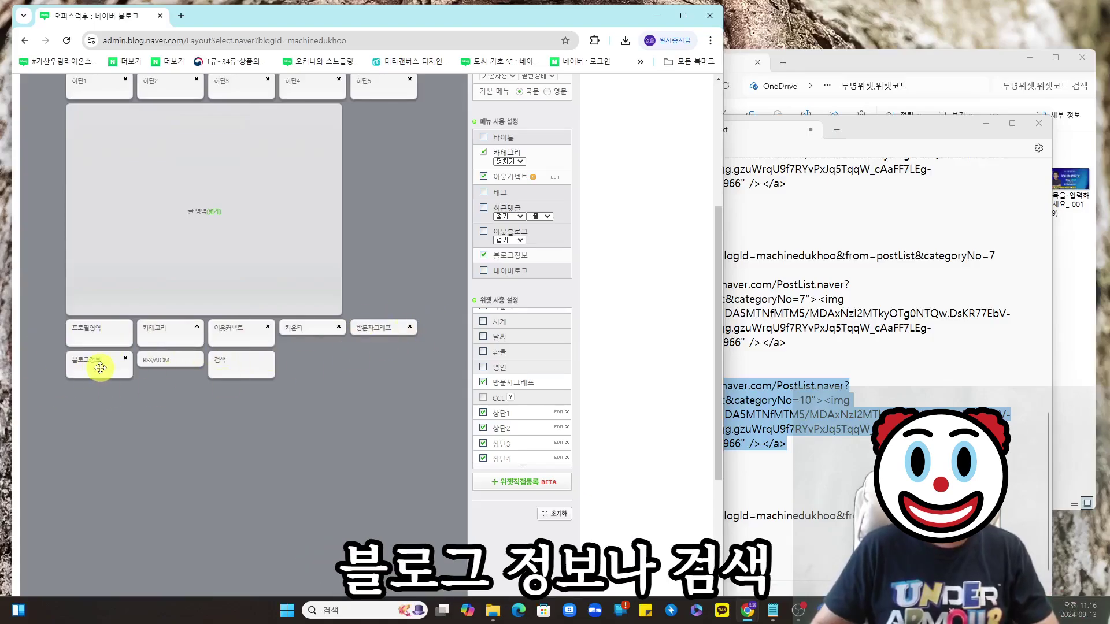
left_click_drag(235, 364, 207, 374)
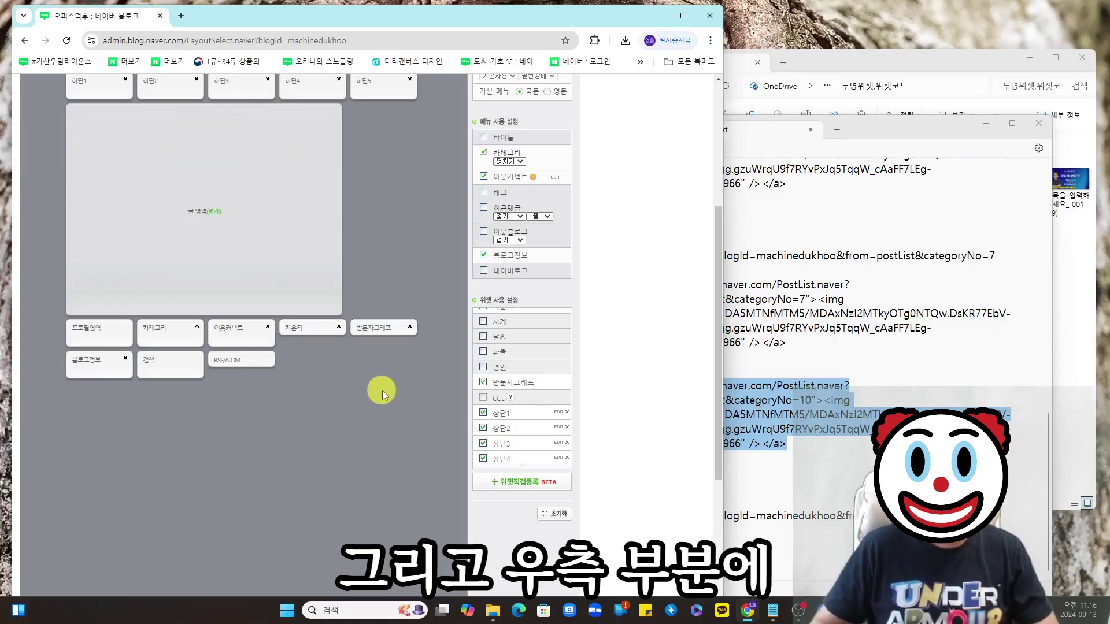
scroll(521, 404, "up", 5)
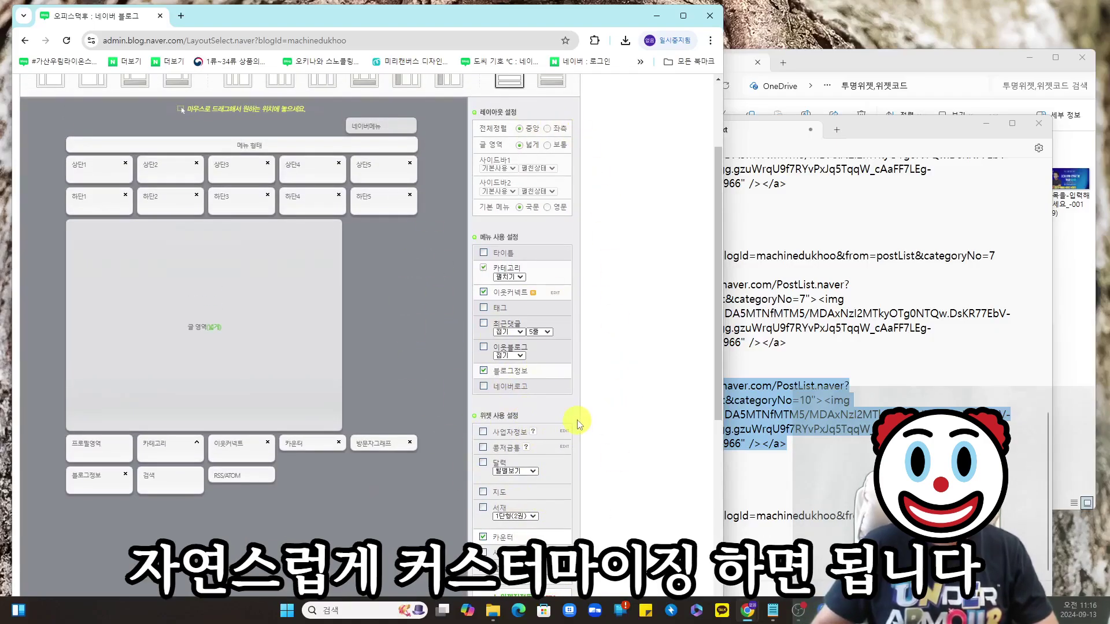
scroll(578, 423, "down", 6)
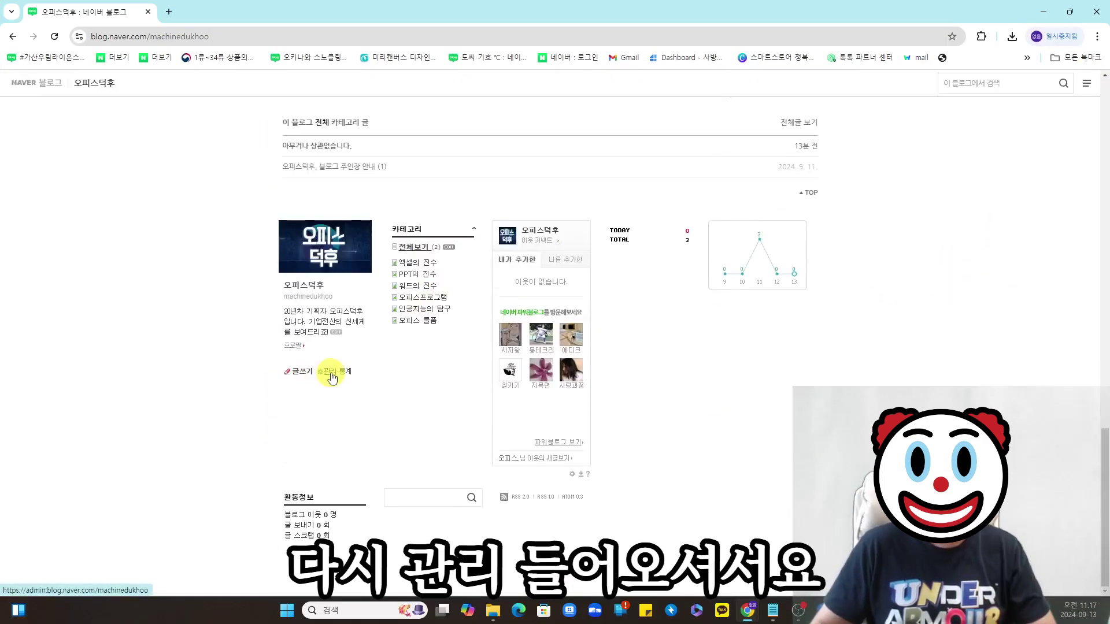
- Apply the 베이직 skin from page 2 of the skin selection settings
left_click(331, 377)
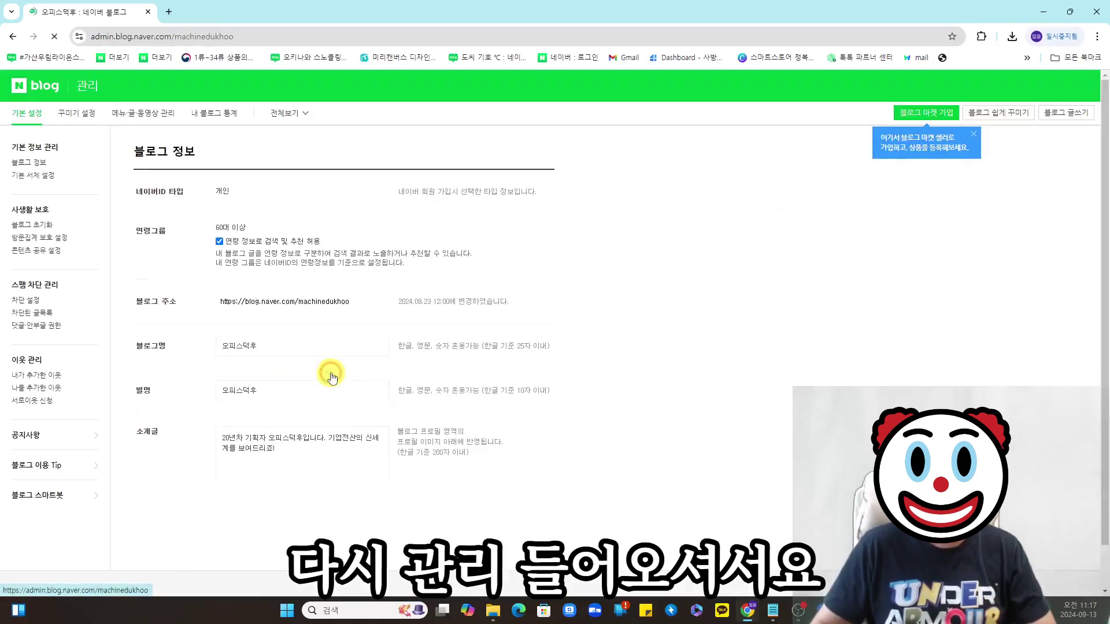
left_click(78, 113)
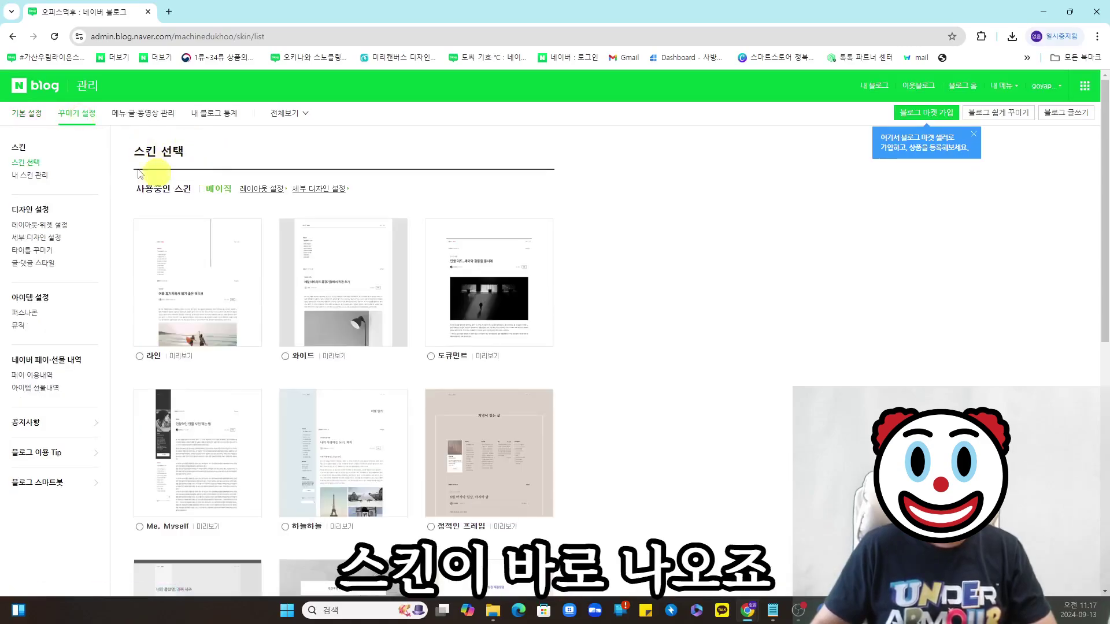
scroll(425, 248, "down", 8)
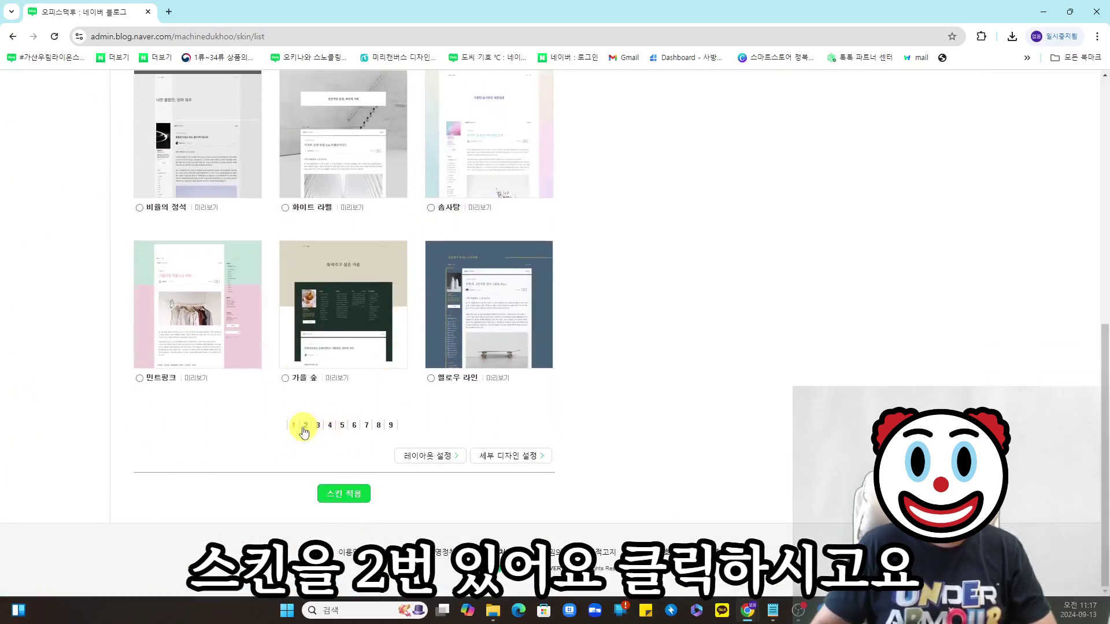
left_click(305, 426)
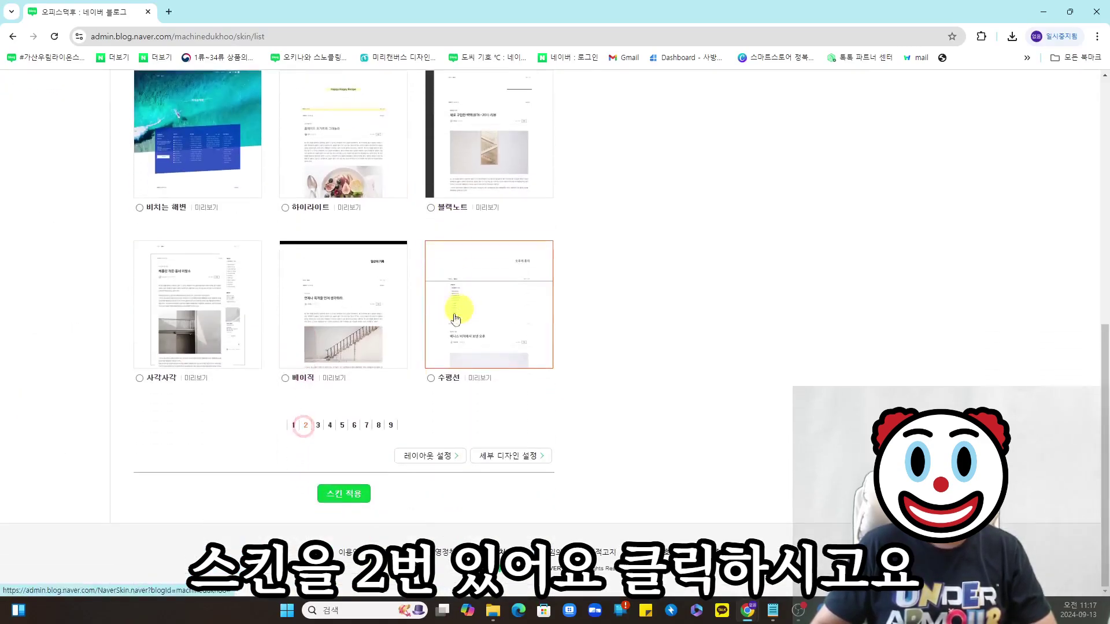
left_click(287, 381)
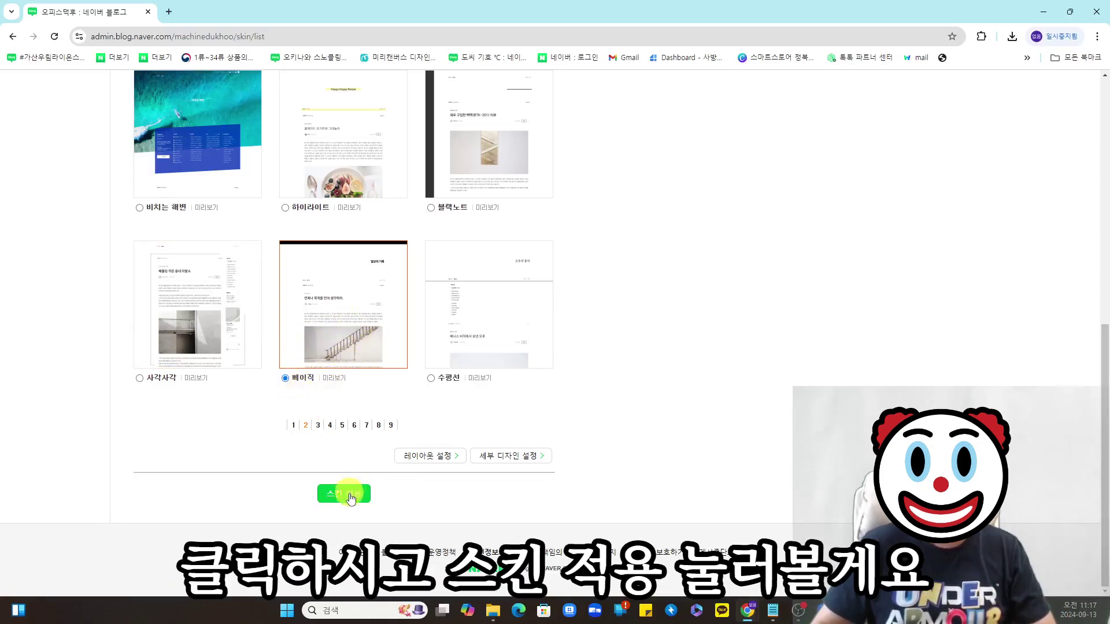
left_click(350, 495)
scroll(845, 345, "up", 20)
left_click_drag(924, 383, 431, 194)
scroll(815, 311, "down", 4)
- Check the first banner button opens YouTube, then open the 엑셀의 진수 category
scroll(838, 326, "down", 1)
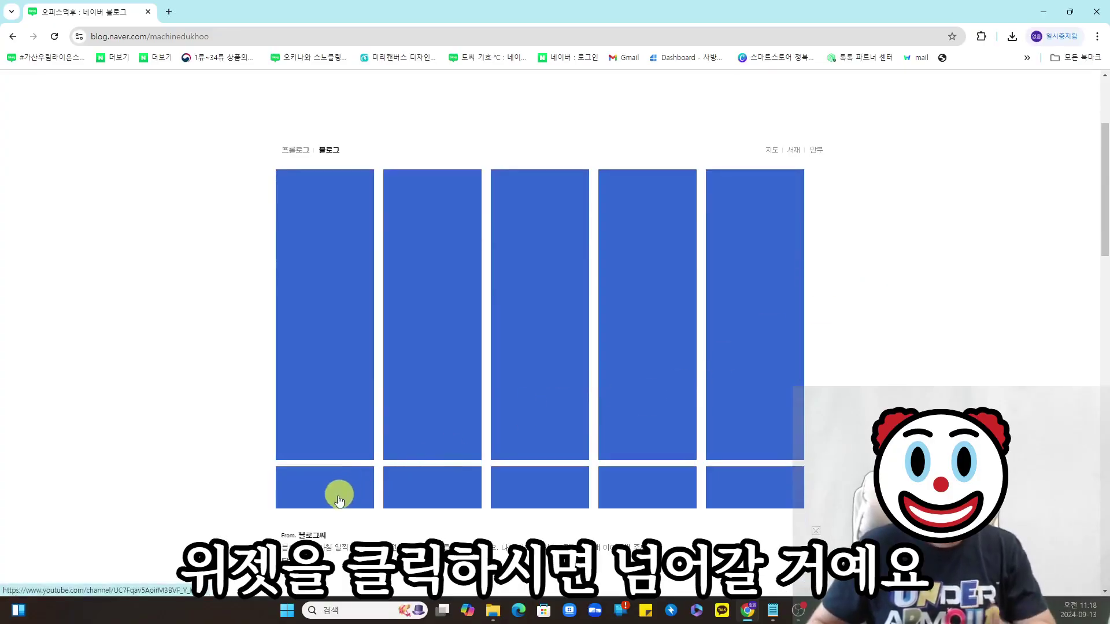
left_click(305, 500)
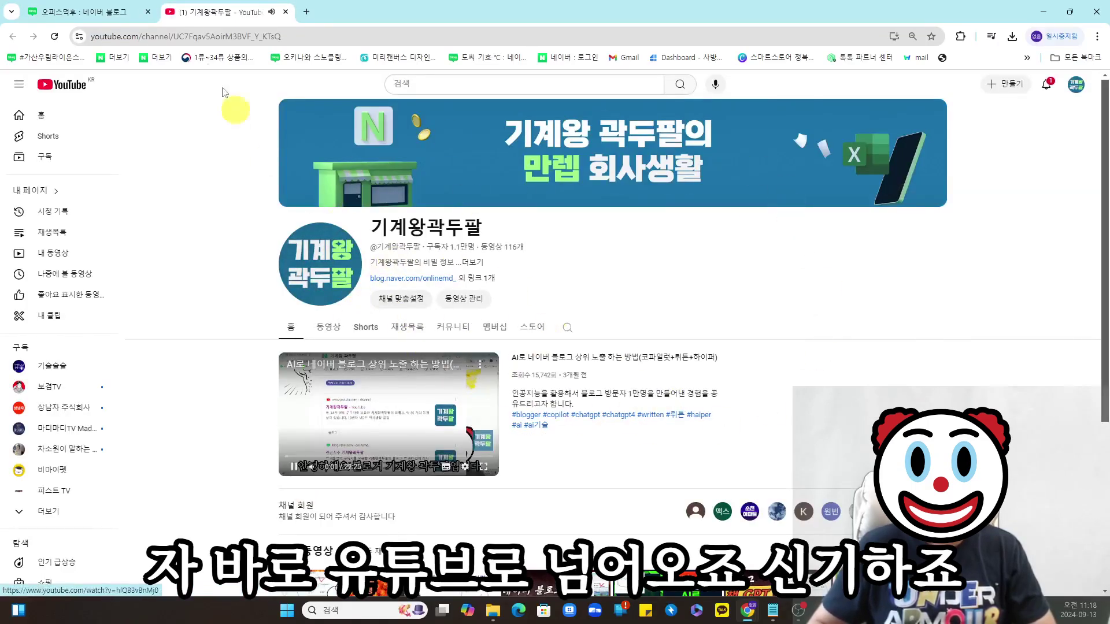
left_click(285, 12)
left_click(456, 495)
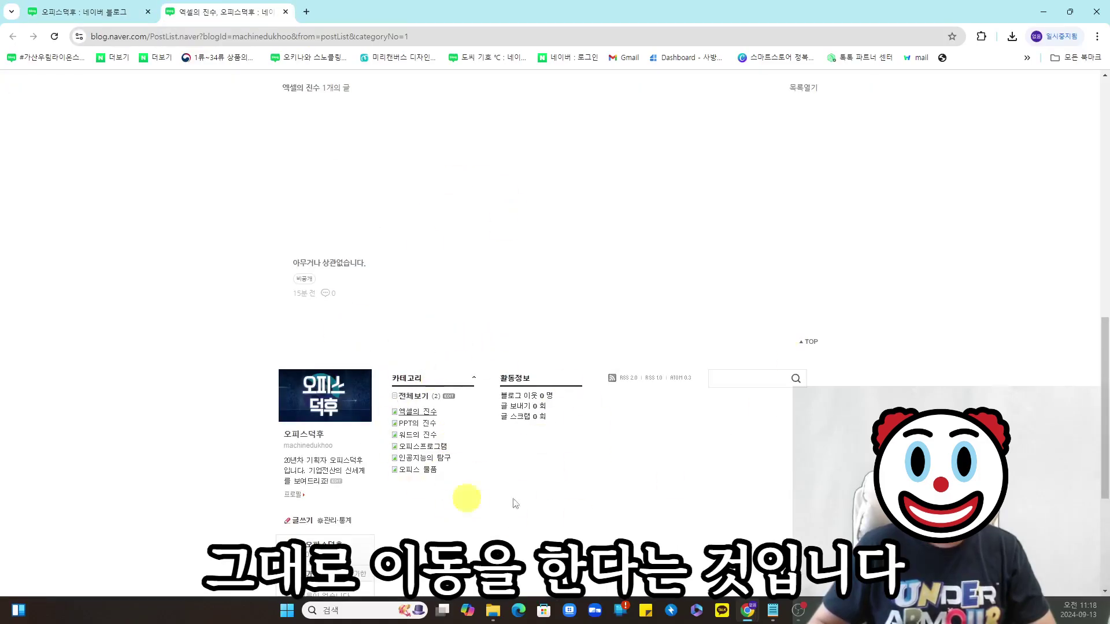
- Highlight the blog's widget image blocks on the page
scroll(471, 338, "up", 15)
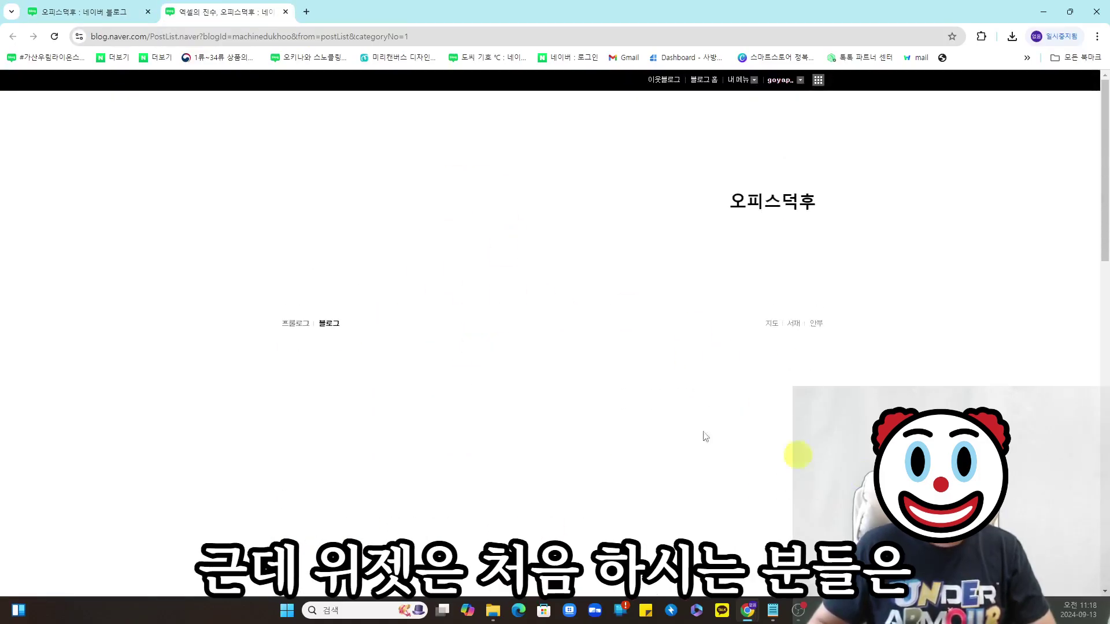
key("ctrl+a")
left_click(883, 370)
left_click_drag(857, 375, 817, 448)
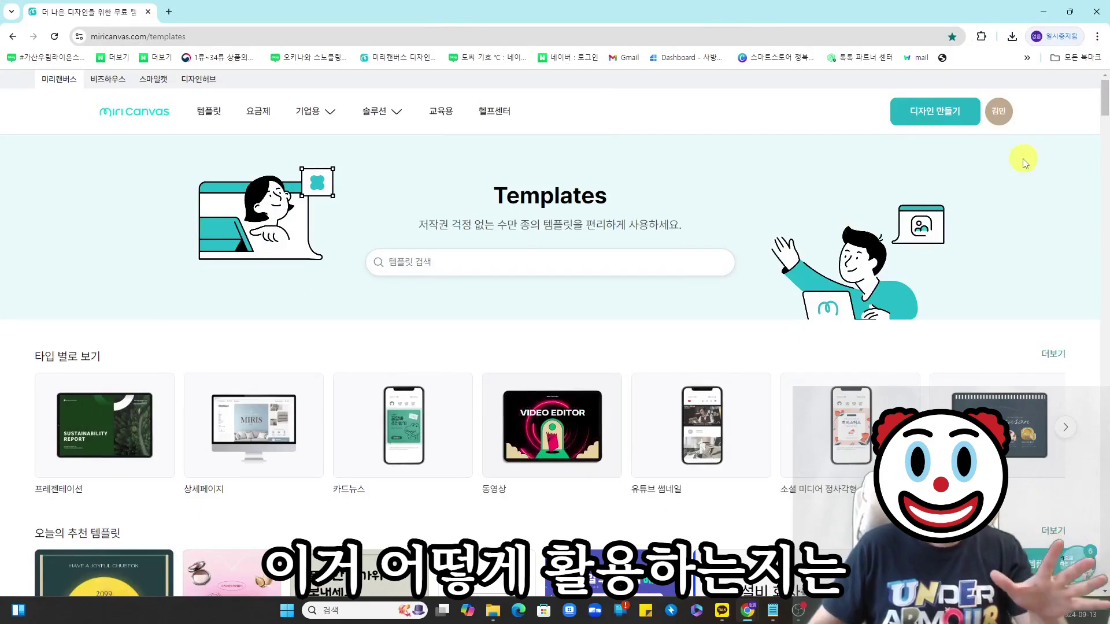
- Start a new design and apply the 신혼집 인테리어 template found by searching 인테리어
left_click(931, 118)
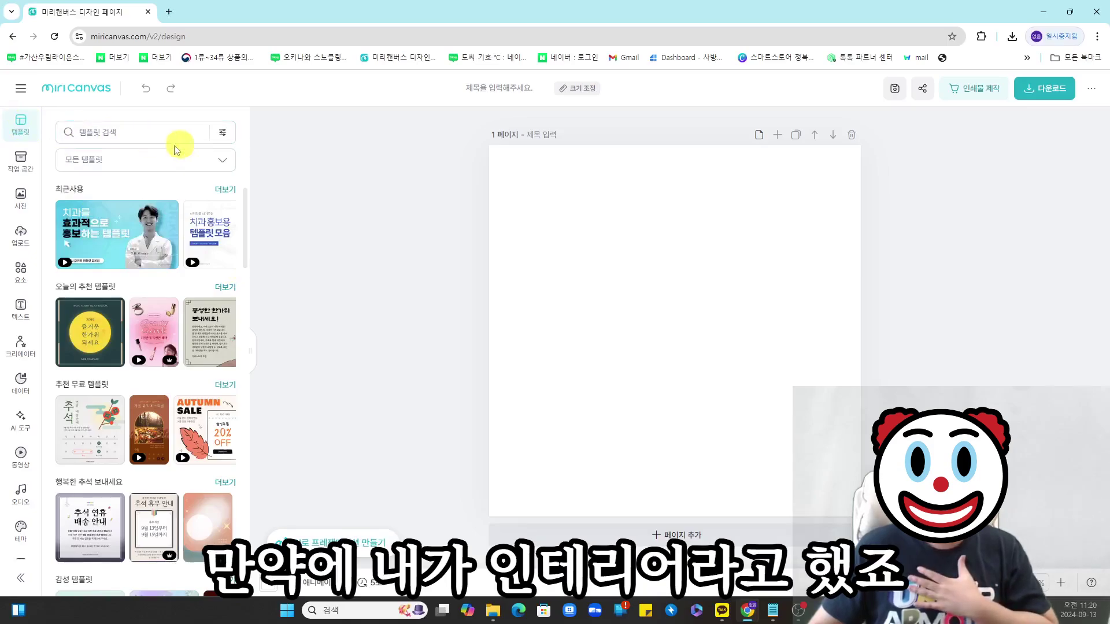
left_click(143, 139)
type("d")
key("BackSpace")
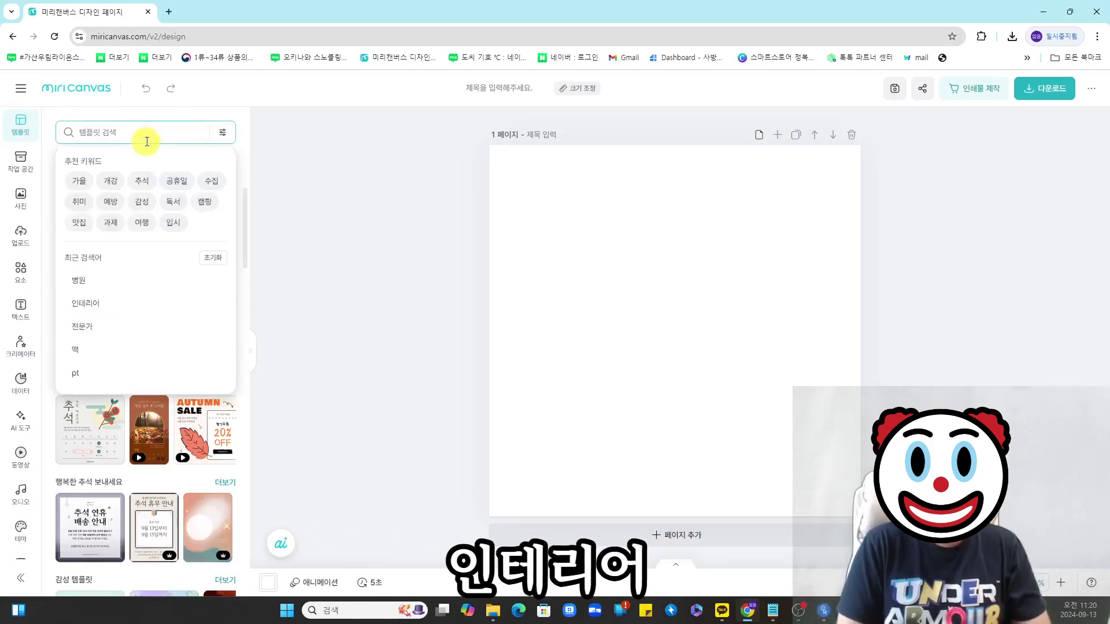
type("인테리어")
key("Return")
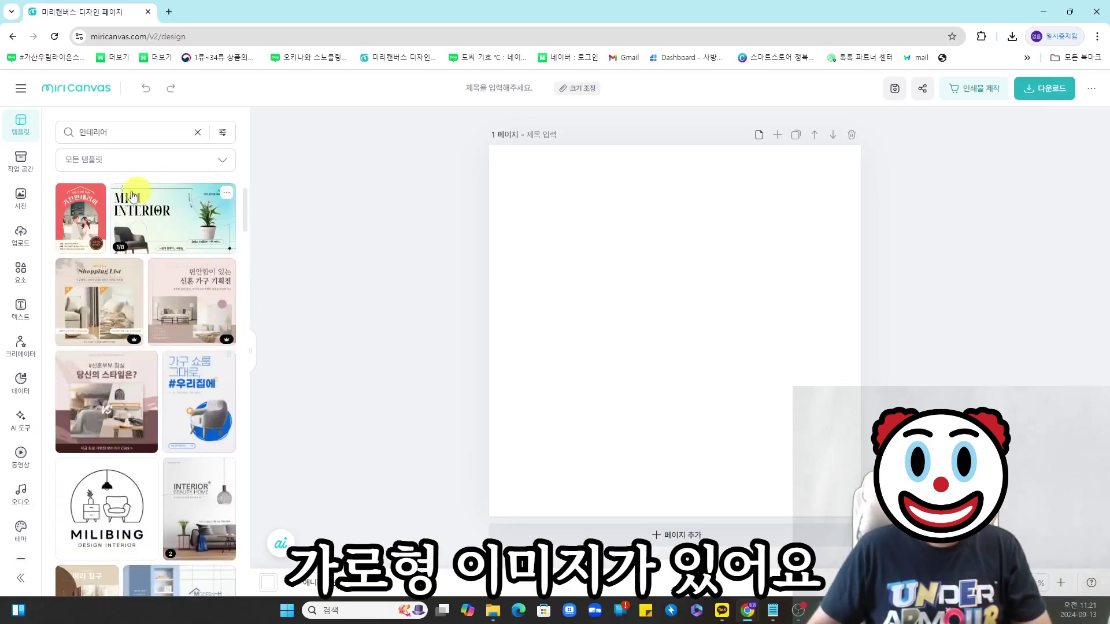
left_click(174, 237)
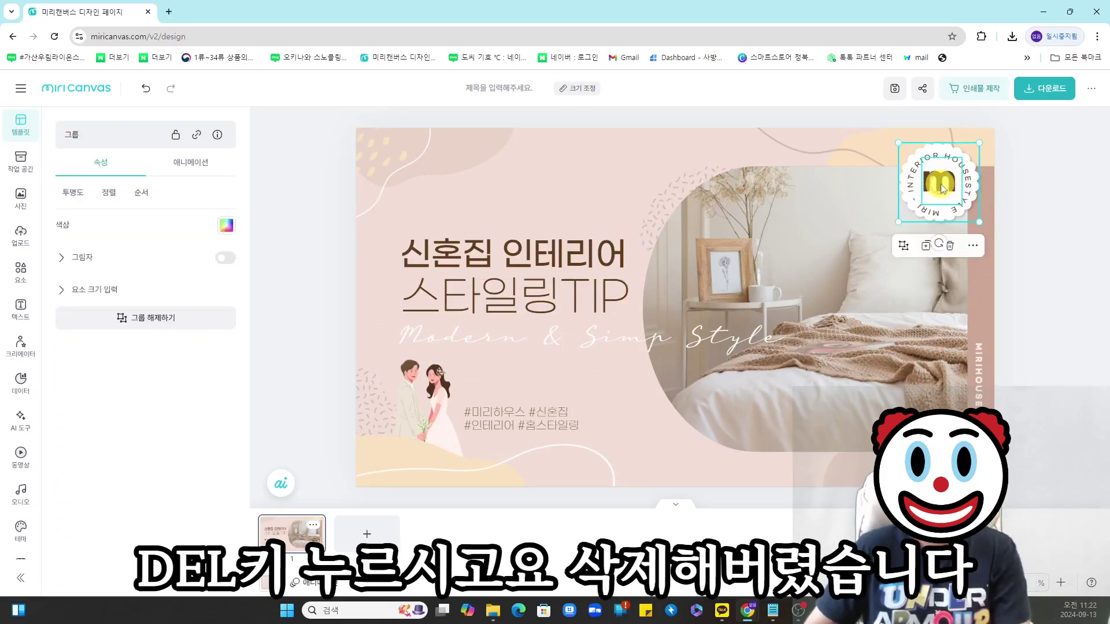
- Delete the round logo, rewrite the slogan as 공간에 가치를 더하다, and rearrange the title and slogan
key("Delete")
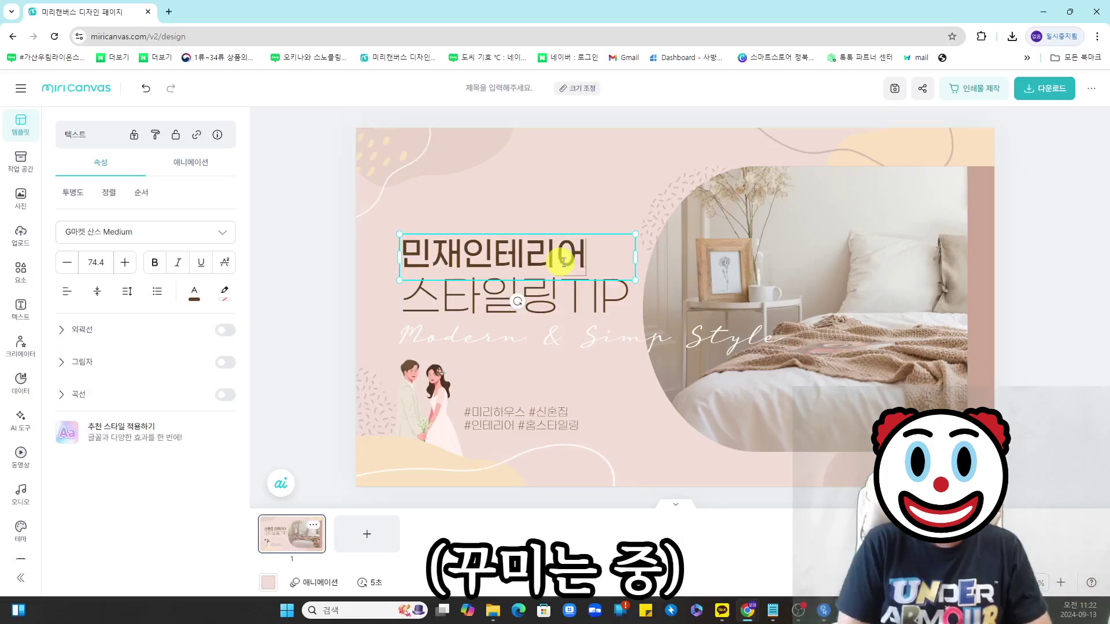
double_click(633, 312)
type("공간엑")
key("BackSpace")
type("가치를 더하다")
left_click_drag(514, 248, 539, 183)
left_click_drag(509, 294, 479, 279)
left_click(428, 426)
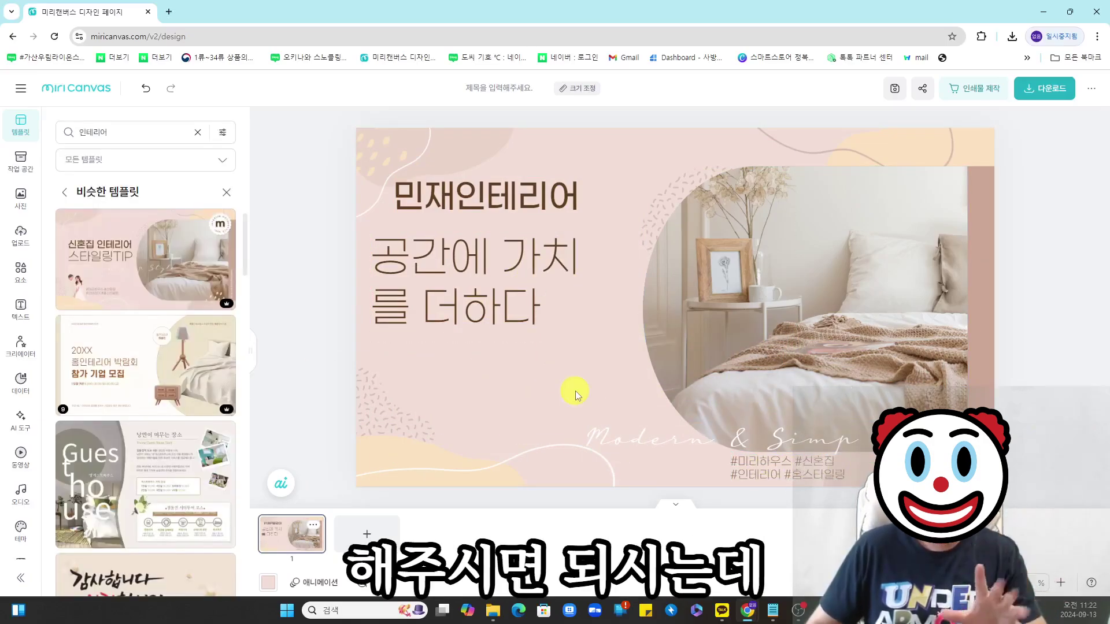
left_click(570, 91)
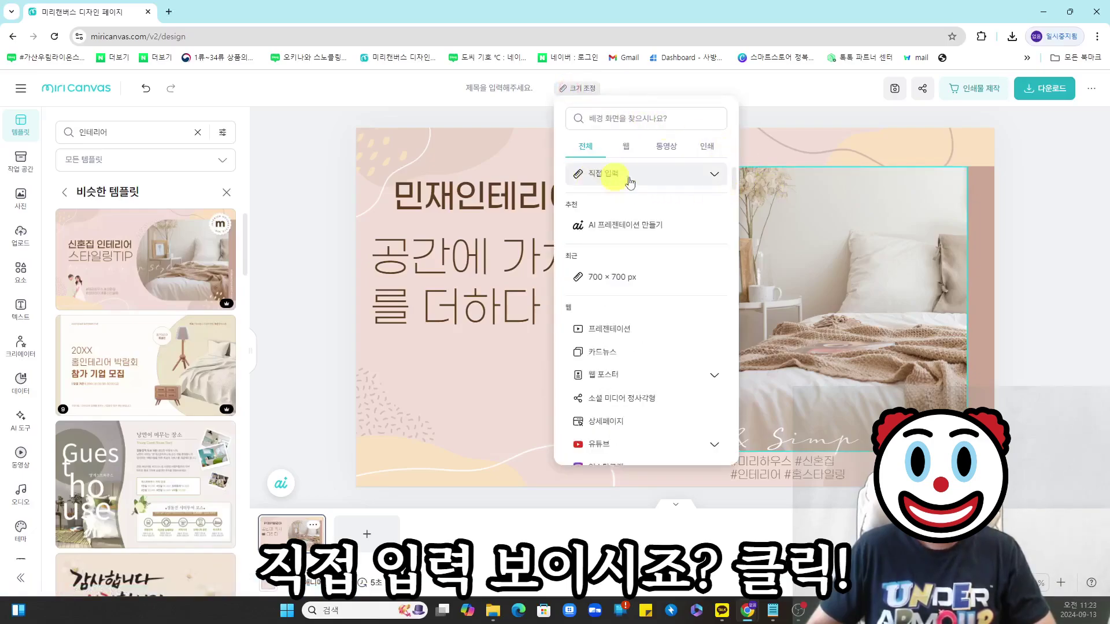
- Resize the canvas to a custom 1780 × 700 px
left_click(715, 175)
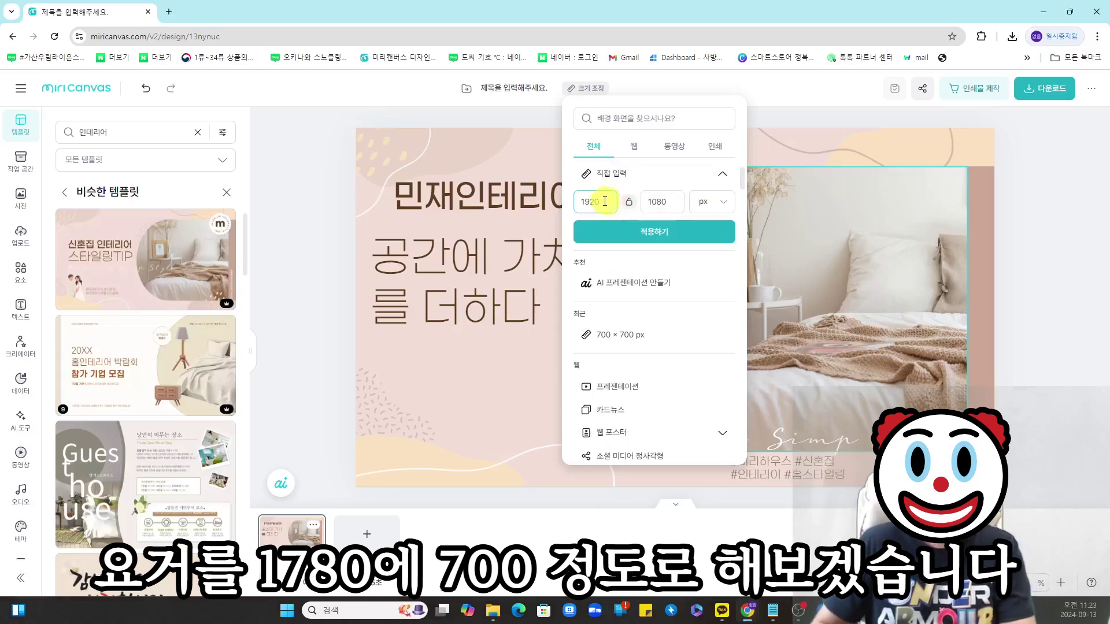
left_click_drag(601, 201, 568, 208)
type("1780")
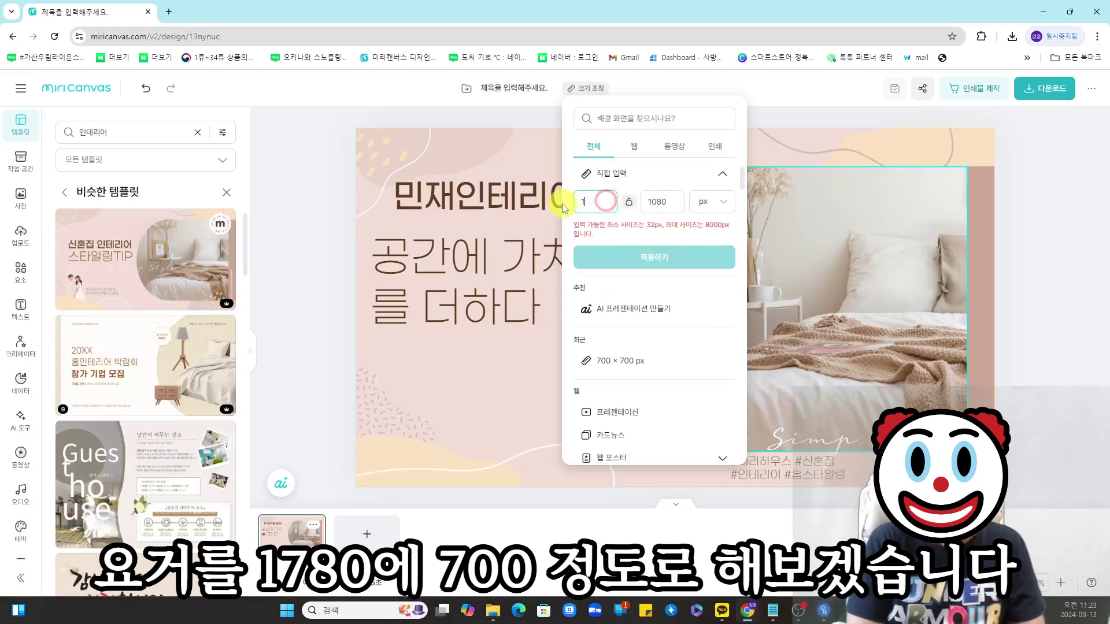
double_click(662, 201)
type("700")
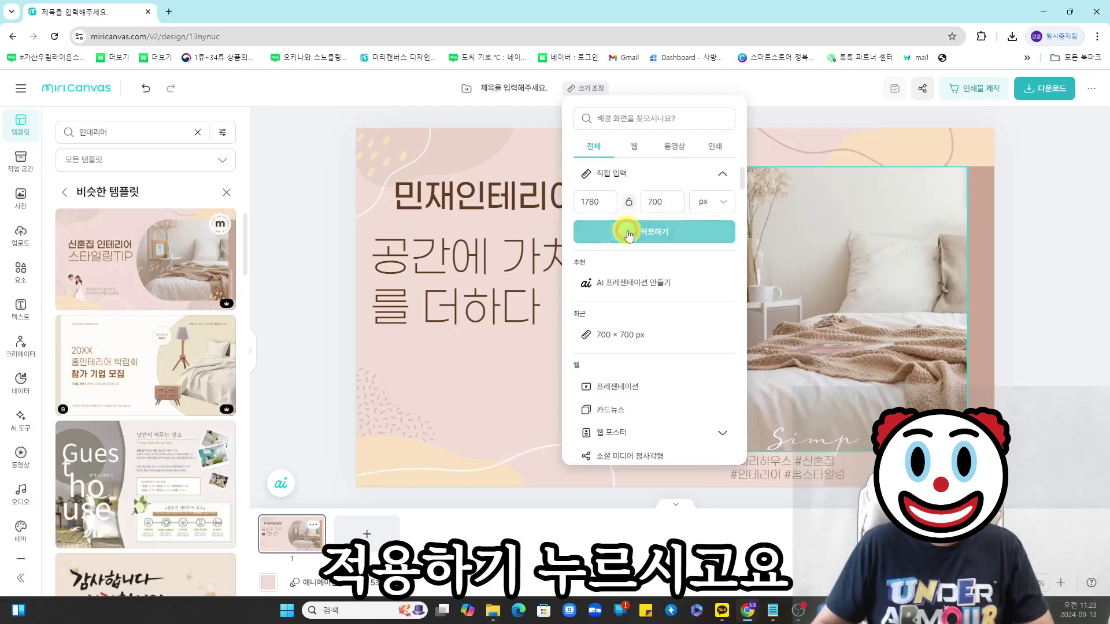
left_click(626, 230)
left_click(849, 376)
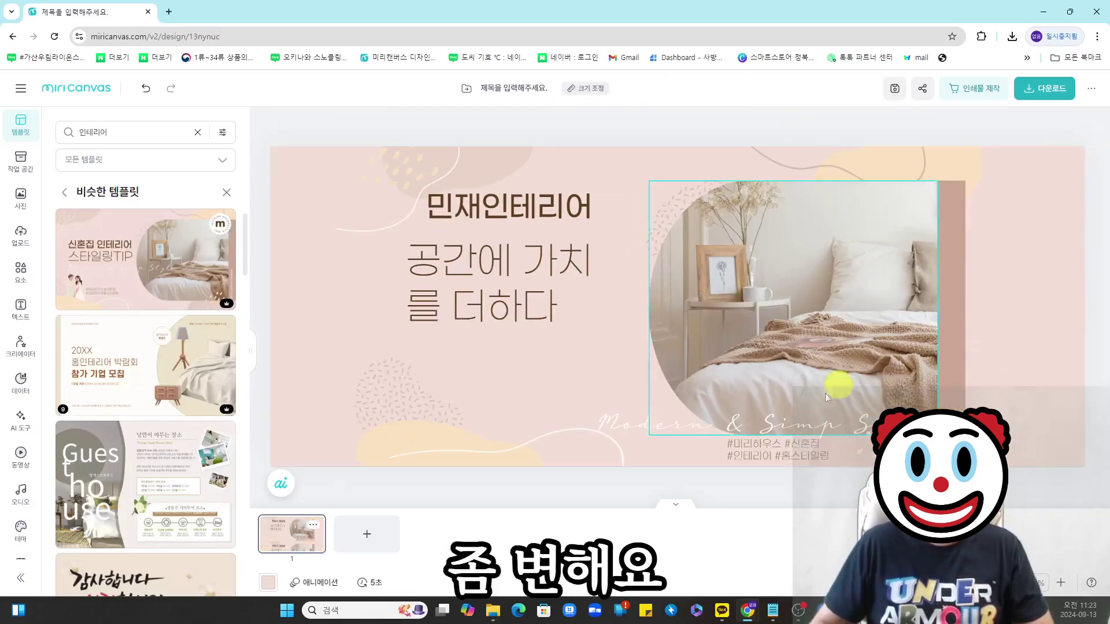
- Move the bedroom photo and right-side elements over to the banner's right edge
left_click(704, 81)
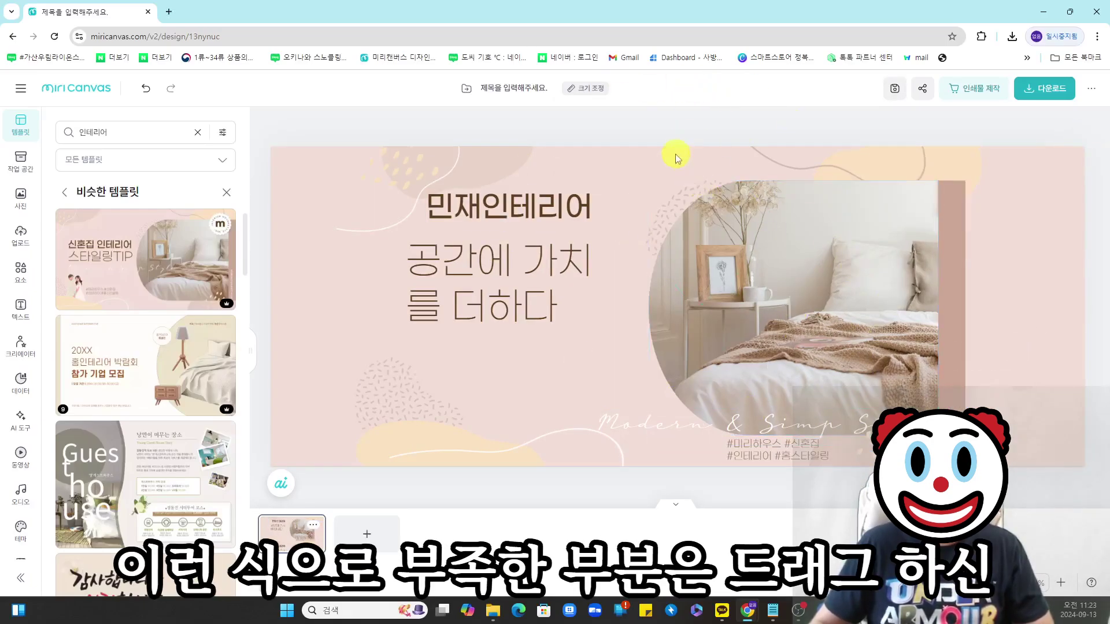
left_click_drag(721, 173, 996, 383)
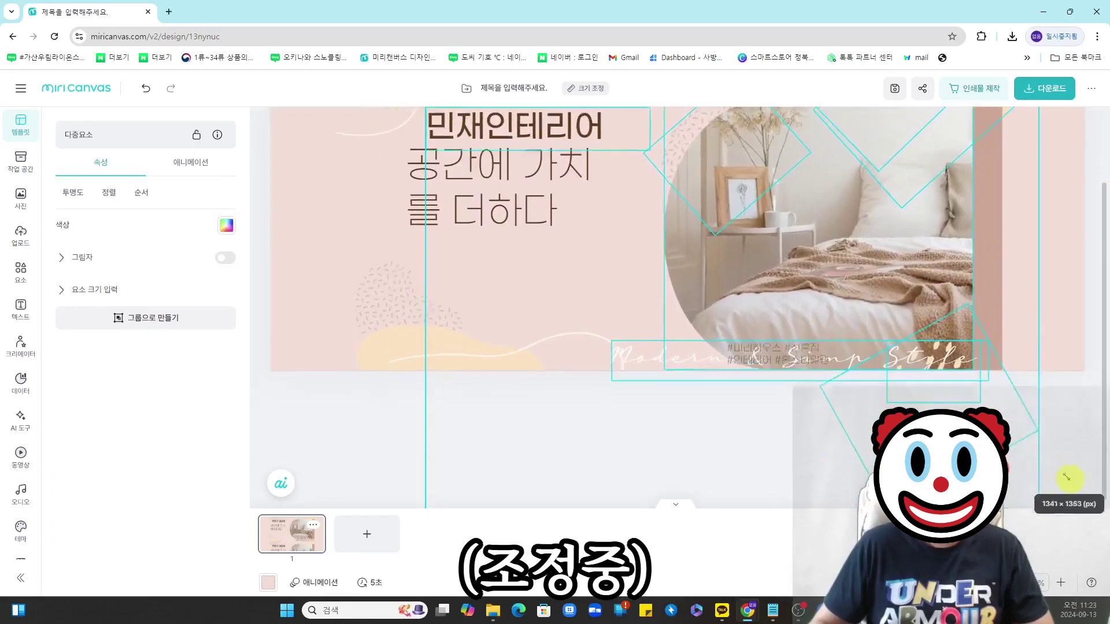
left_click_drag(1069, 475, 1025, 428)
scroll(1025, 428, "up", 2)
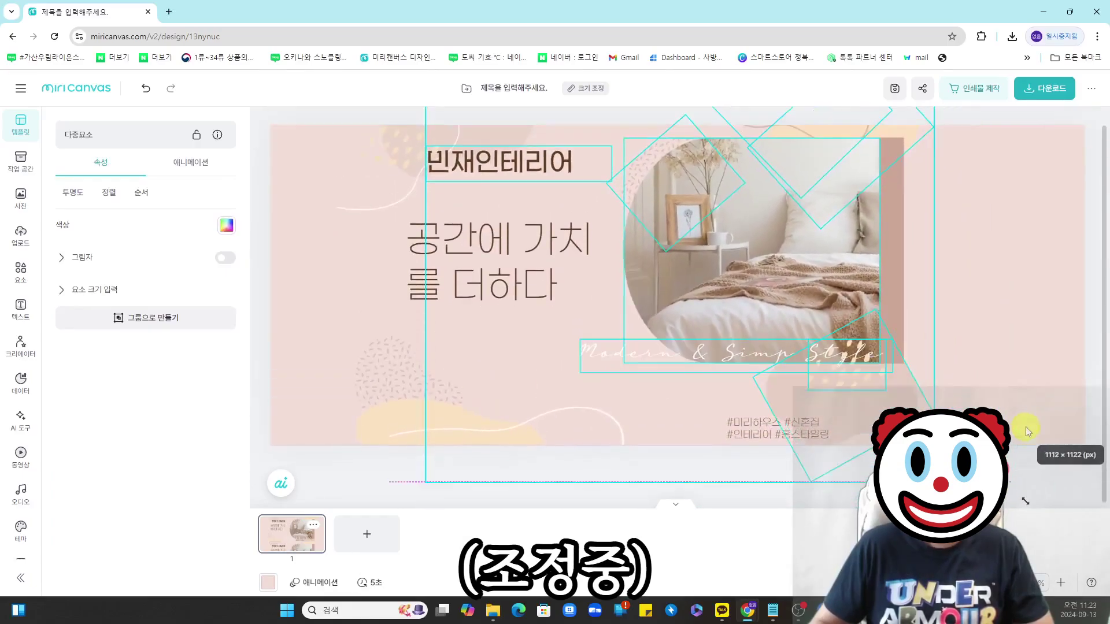
left_click_drag(802, 265, 953, 281)
left_click(727, 127)
- Shift the title, white lines, beige blobs and dotted pattern toward the left edge
left_click_drag(666, 203, 397, 230)
left_click_drag(449, 174, 367, 174)
left_click_drag(505, 166, 389, 182)
left_click_drag(405, 386, 310, 359)
left_click_drag(438, 435, 346, 431)
left_click_drag(537, 441, 423, 441)
left_click_drag(747, 449, 847, 448)
- Reposition the hashtag, brand text and slogan, breaking the slogan onto two lines before 가치
left_click_drag(488, 277, 390, 296)
left_click_drag(432, 249, 404, 236)
left_click_drag(416, 289, 399, 279)
left_click_drag(493, 301, 553, 302)
left_click(408, 276)
key("Return")
- Place the 민재인테리어 title above the two-line slogan, inset from the banner's left edge
left_click(428, 282)
left_click_drag(443, 306, 443, 317)
left_click(770, 125)
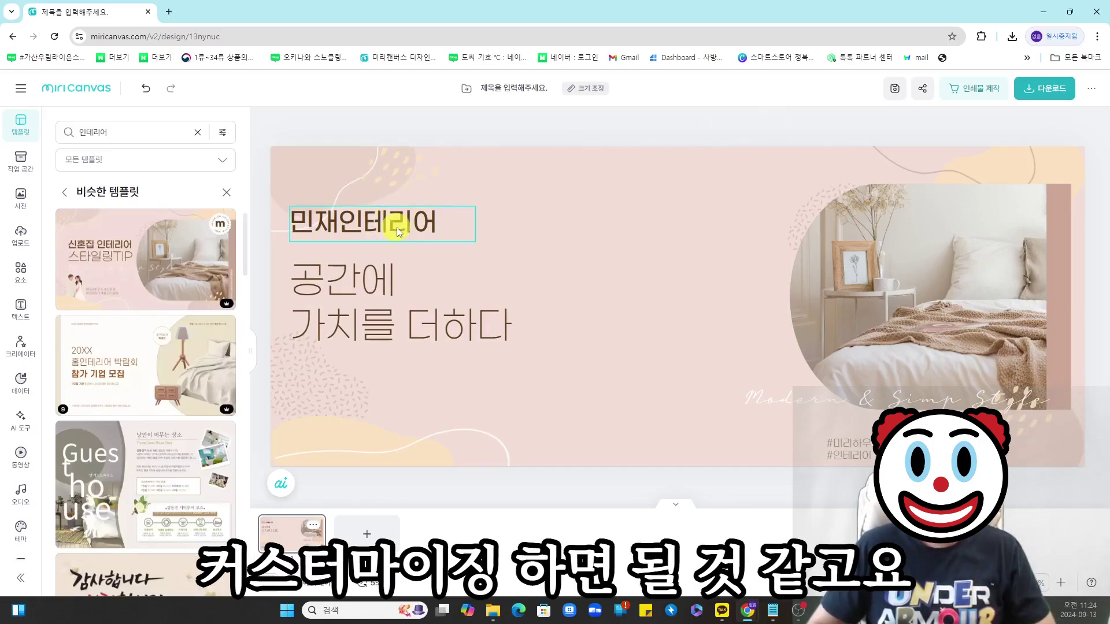
left_click_drag(371, 218, 395, 210)
left_click(373, 275)
left_click_drag(373, 275, 410, 273)
left_click_drag(349, 213, 293, 174)
mouse_move(417, 311)
left_mouse_down()
mouse_move(366, 297)
mouse_move(348, 278)
mouse_move(411, 296)
left_mouse_up()
left_click_drag(350, 165, 416, 211)
left_click_drag(386, 292, 413, 294)
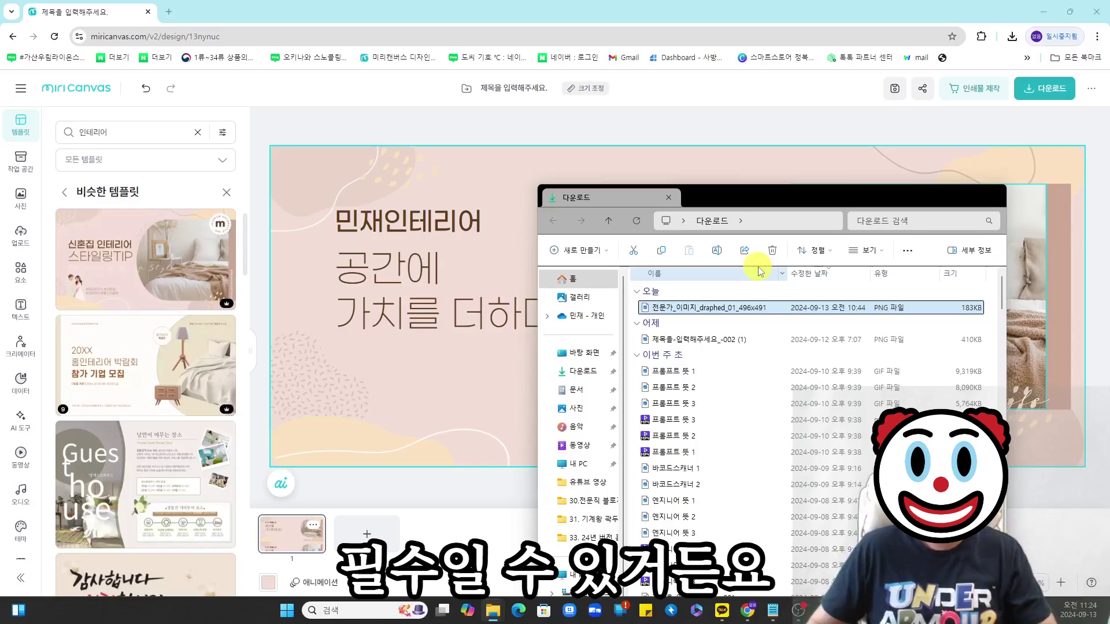
- Drop the cut-out PNG of the man onto the banner, enlarge it and place it at the left
left_click_drag(809, 199, 347, 175)
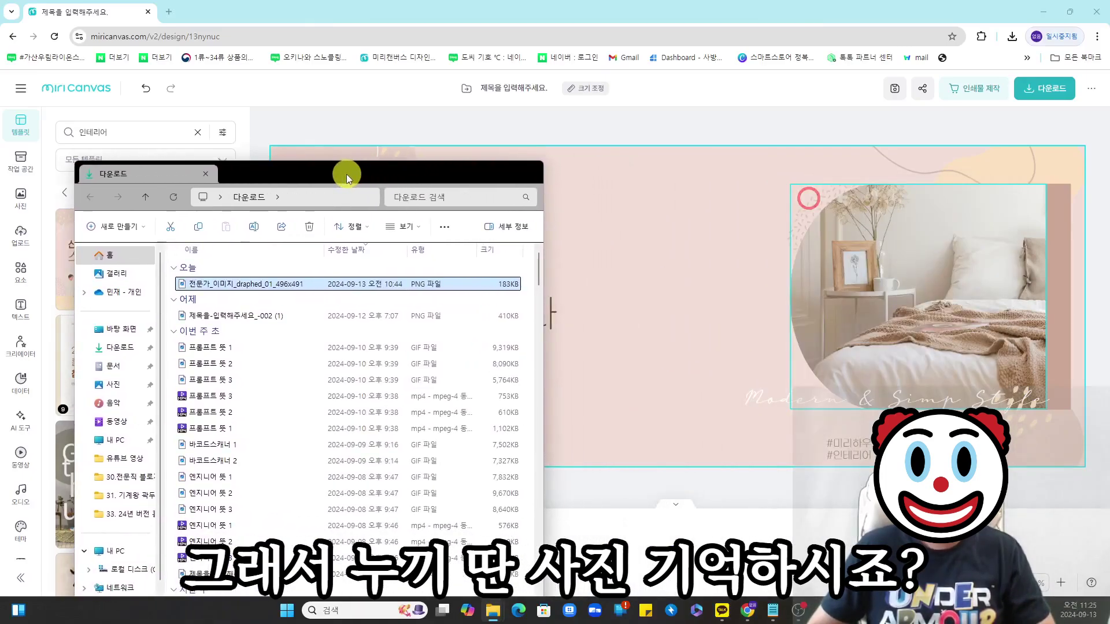
left_click_drag(256, 288, 687, 325)
left_click_drag(720, 387, 798, 450)
left_click_drag(642, 314, 709, 423)
left_click_drag(391, 225, 653, 194)
left_click_drag(456, 309, 682, 309)
left_click_drag(690, 431, 408, 330)
left_click(698, 386)
left_click_drag(554, 210, 581, 186)
left_click(128, 264)
- Increase the heading font size and set the subtitle directly under the heading
left_click(128, 263)
left_click(127, 264)
left_click_drag(654, 268, 722, 338)
left_click_drag(653, 190, 639, 197)
left_click(129, 264)
left_click_drag(733, 197, 809, 198)
left_click_drag(695, 191, 682, 198)
left_click_drag(700, 352, 817, 439)
- Delete the Modern & Simp Style text and the hashtag text
left_click(894, 399)
key("Delete")
left_click(865, 449)
key("Delete")
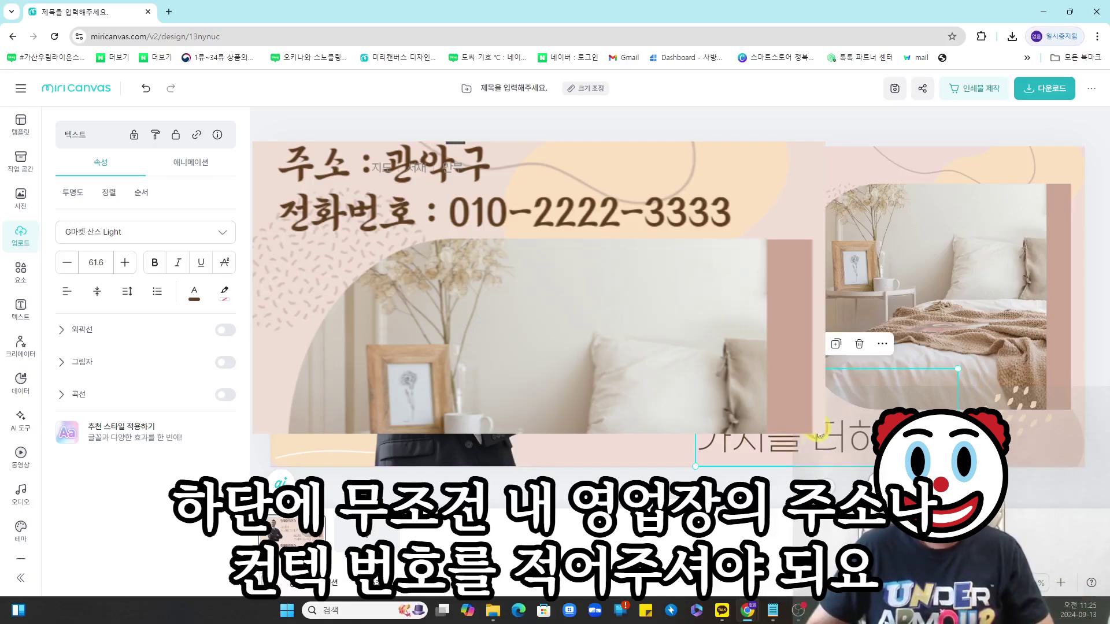
- Enter an address line and the shop's phone number, widened to one line, at the bottom right
double_click(815, 428)
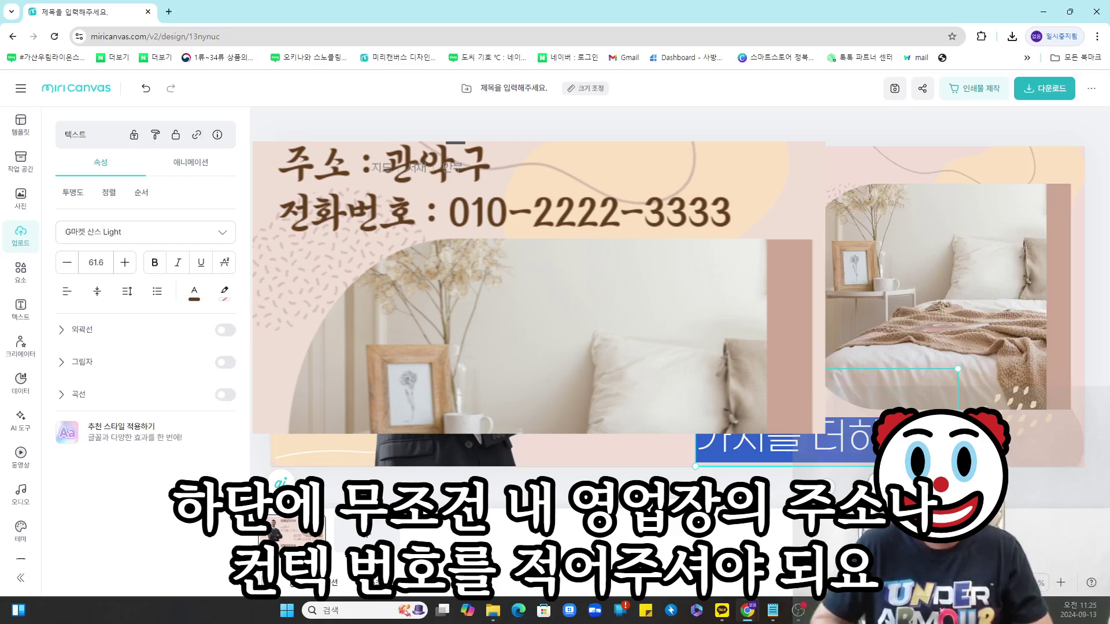
key("Return")
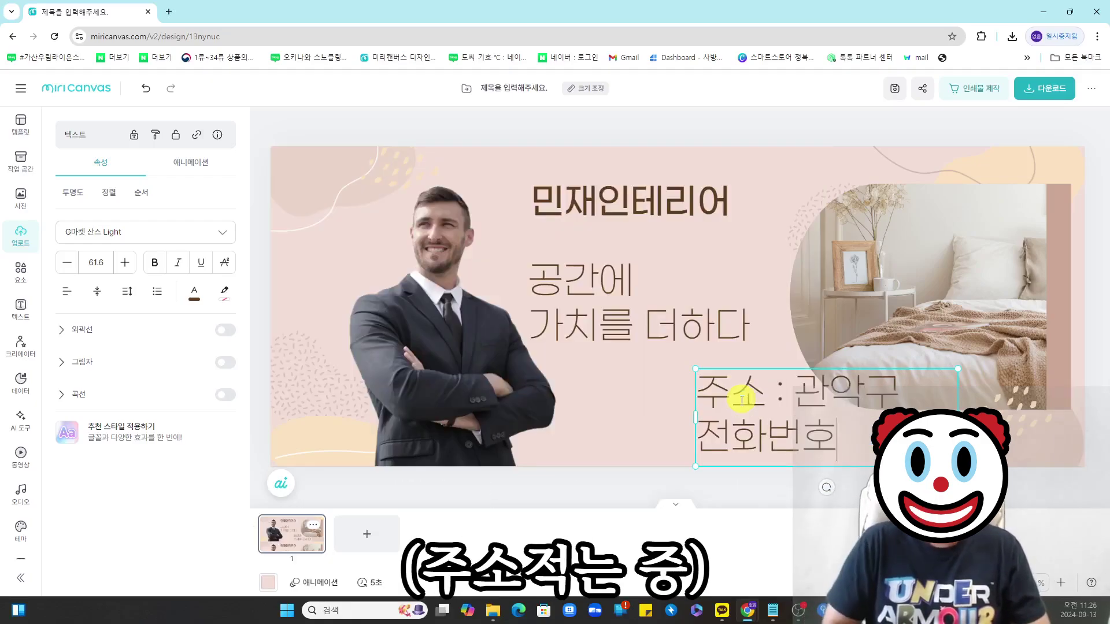
left_click(839, 329)
left_click_drag(839, 397, 755, 404)
left_click_drag(874, 425, 1077, 425)
left_click_drag(933, 408, 884, 423)
left_click(1073, 286)
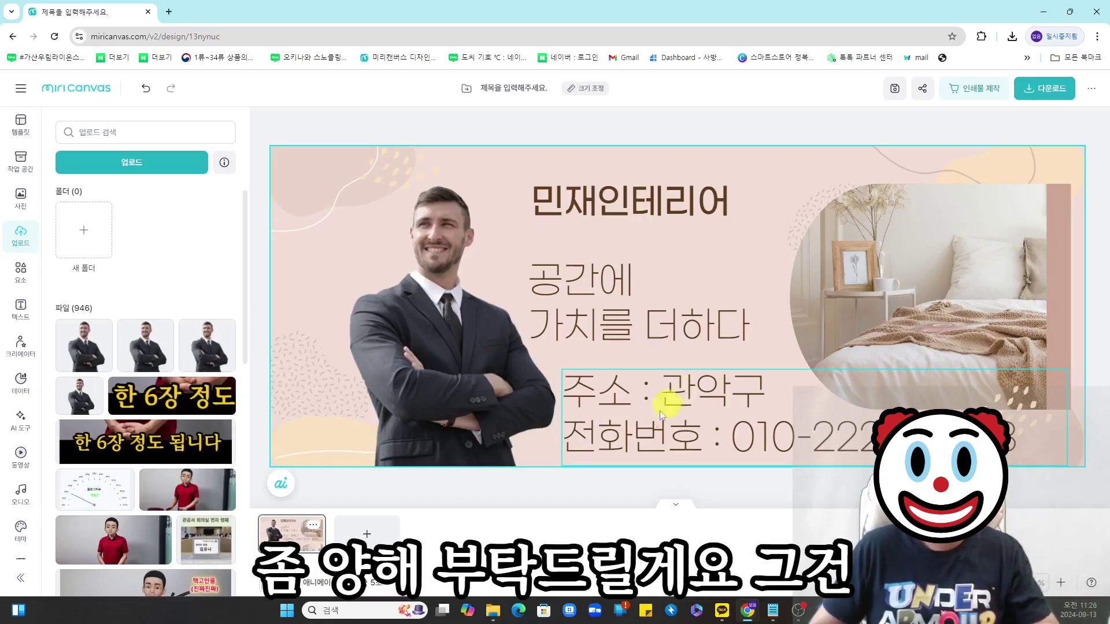
- Enlarge the title and resize the slogan, moving it up under the title
double_click(627, 408)
left_click(126, 262)
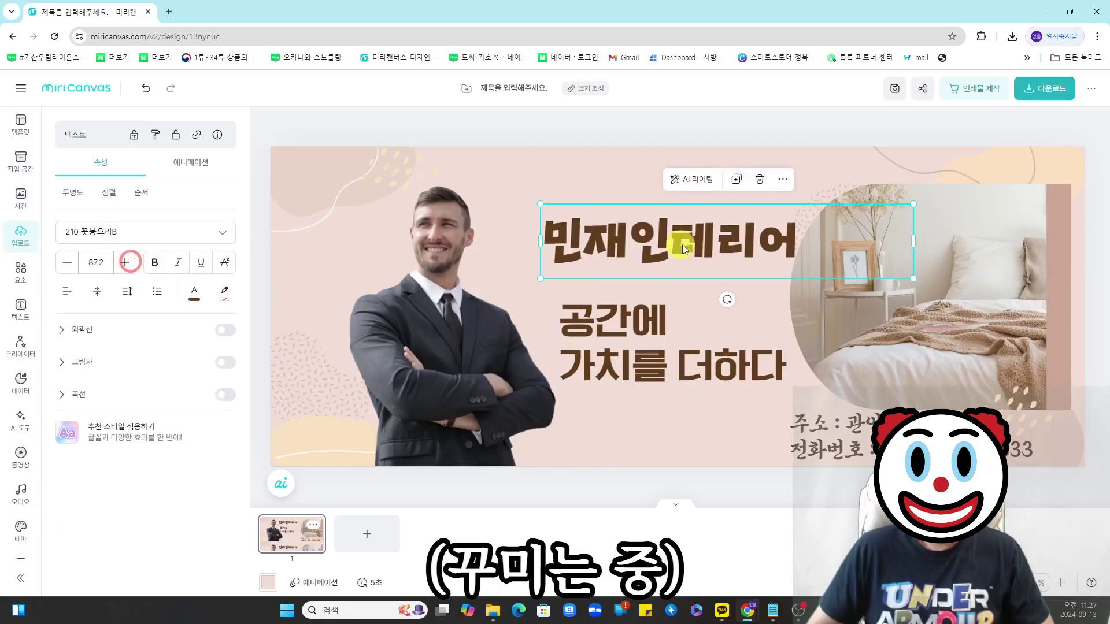
left_click_drag(682, 244, 672, 240)
left_click(682, 363)
left_click_drag(633, 364, 633, 347)
left_click(877, 306)
left_click(757, 348)
left_click_drag(822, 378, 689, 333)
left_click_drag(675, 304, 811, 304)
left_click(594, 312)
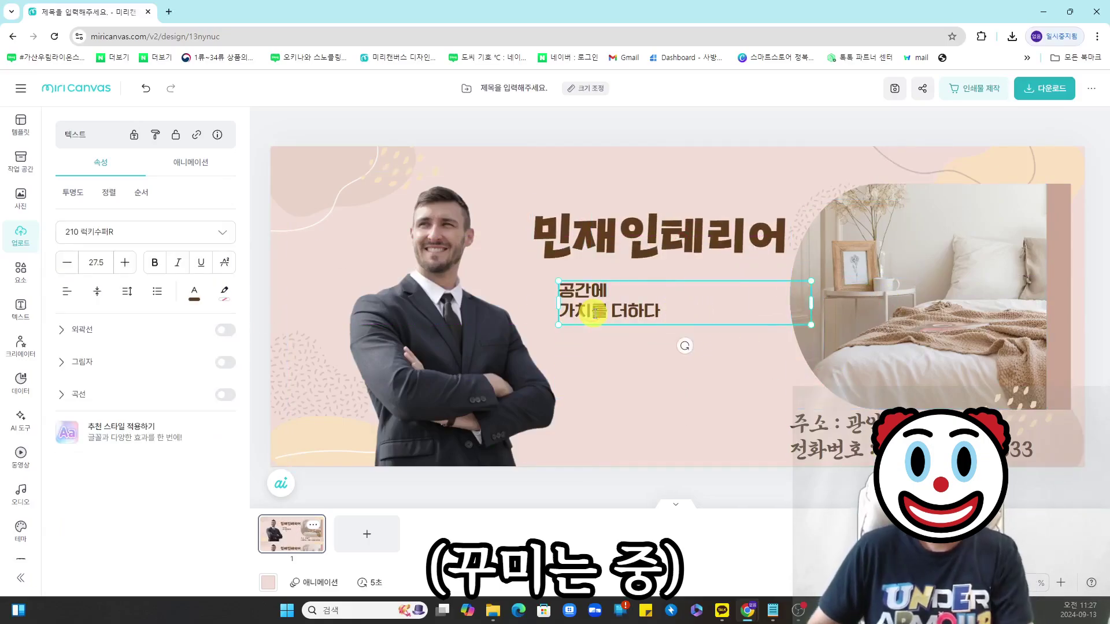
- Join the slogan onto one line and duplicate the title as a heading with the director's name and title
key("BackSpace")
left_click(652, 236)
key("ctrl+c")
key("ctrl+v")
left_click_drag(651, 236, 646, 343)
double_click(646, 343)
left_click(709, 357)
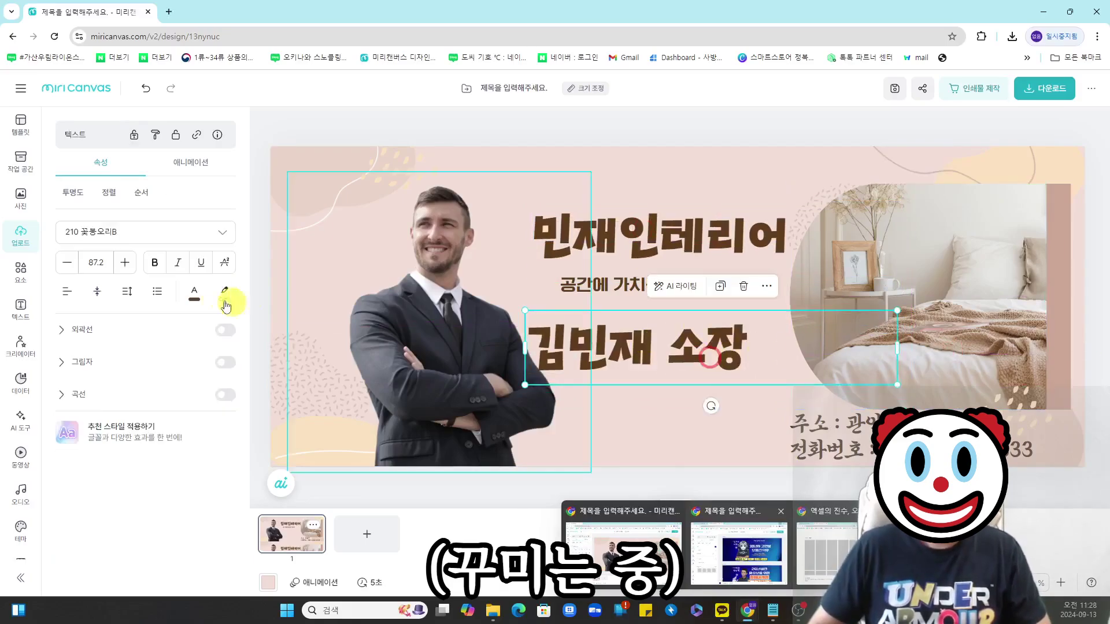
- Recolour the 민재인테리어 title light blue
double_click(633, 236)
left_click(194, 293)
left_click(327, 343)
left_click(640, 164)
- Shrink the new career heading and position it below the slogan
left_click(702, 271)
left_click(878, 303)
left_click(714, 370)
left_click_drag(899, 385, 742, 353)
left_click_drag(624, 337, 637, 342)
left_click(656, 339)
type("이")
left_click_drag(745, 356, 693, 345)
left_click_drag(641, 329, 648, 369)
- Add smaller résumé lines under the heading, starting with 서울대학교 건축학과 졸업
double_click(664, 370)
left_click(692, 371)
key("BackSpace")
key("BackSpace")
key("BackSpace")
key("BackSpace")
key("BackSpace")
key("BackSpace")
key("BackSpace")
key("BackSpace")
key("BackSpace")
type("저ㄴ) 서울대학교 건축학과 졸업")
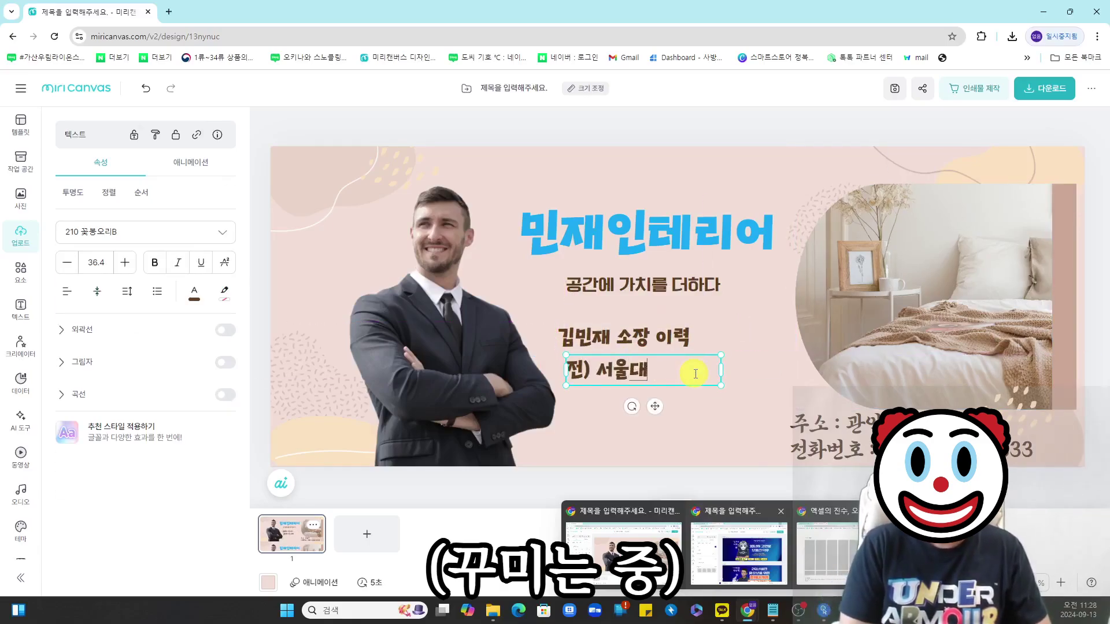
left_click(720, 370)
left_click(67, 262)
left_click(67, 263)
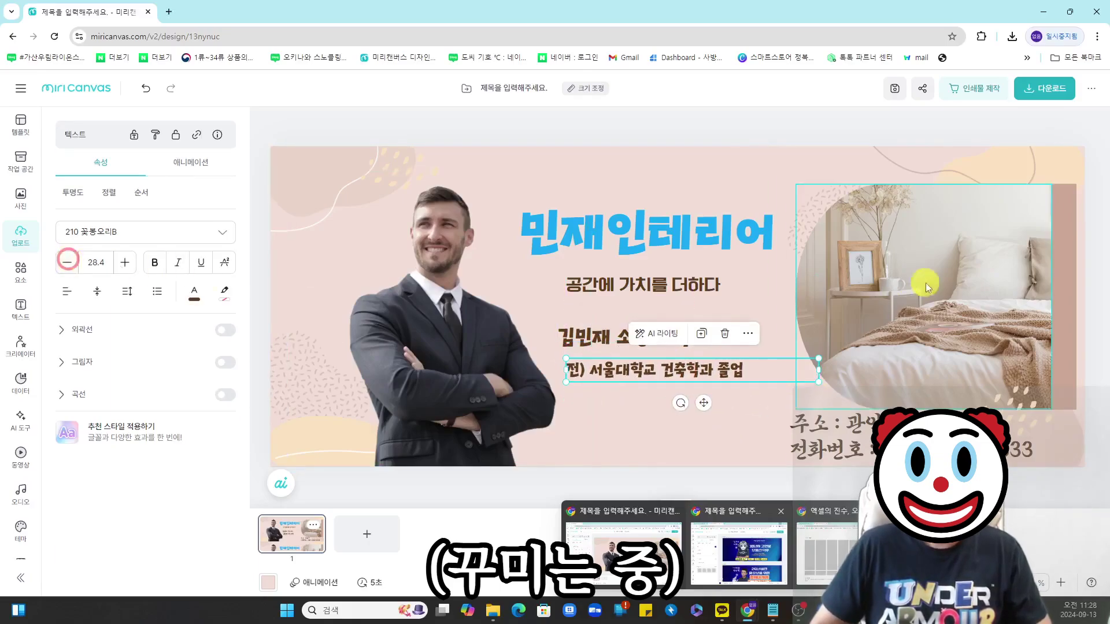
left_click(838, 281)
left_click(644, 371)
double_click(612, 398)
left_click_drag(644, 372, 777, 404)
type("ㅅㅁㅅ")
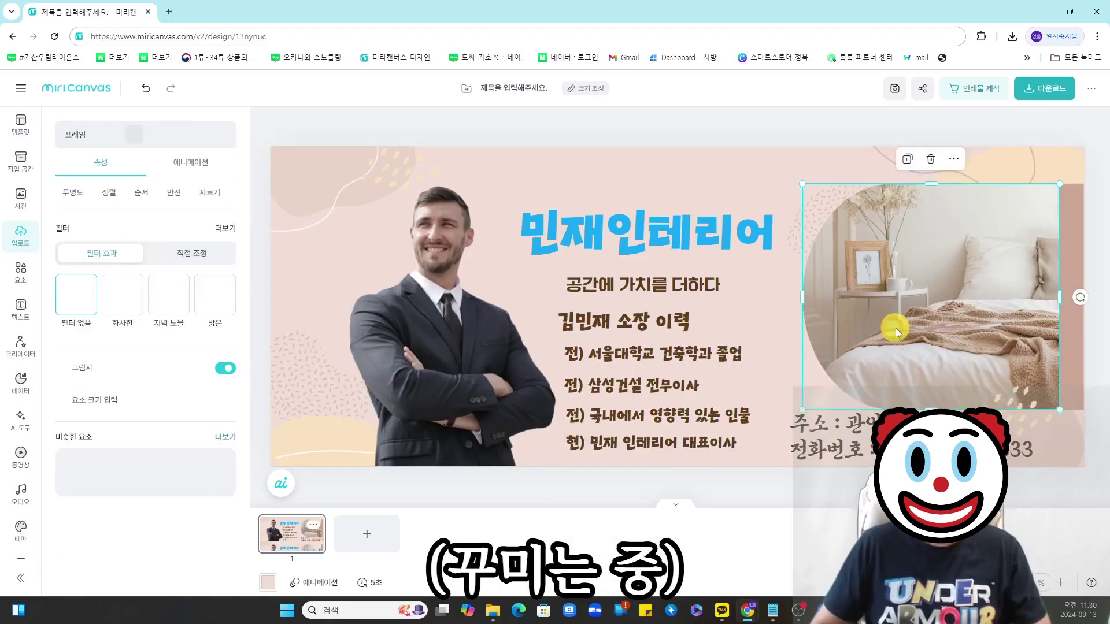
left_click_drag(611, 334, 607, 331)
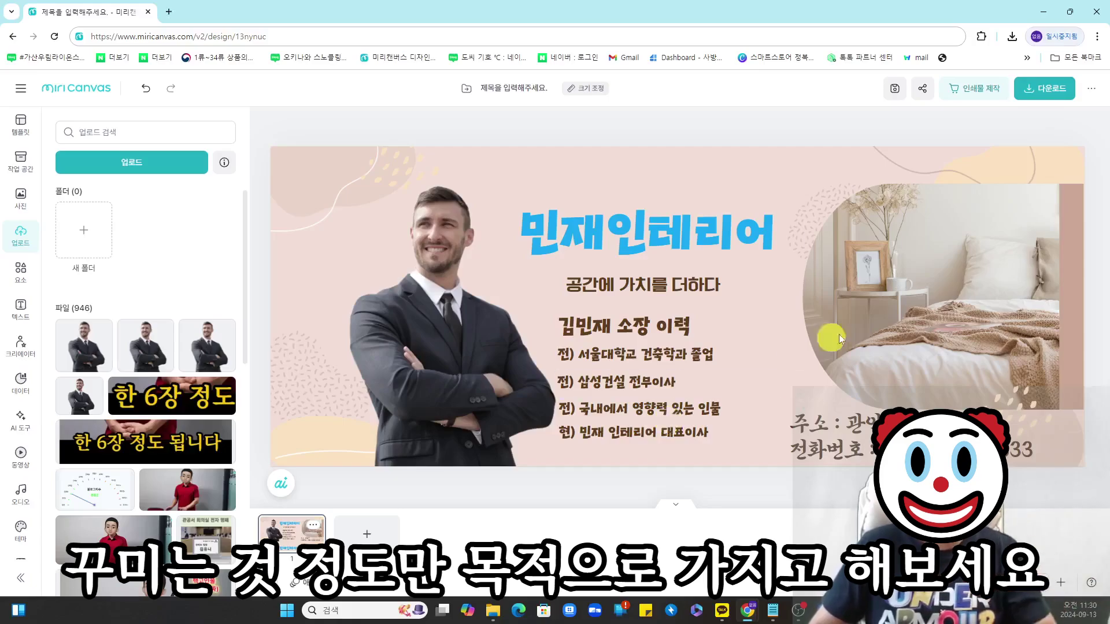
- Download the banner and open the blog's 세부 디자인 설정 skin editor
left_click(1043, 88)
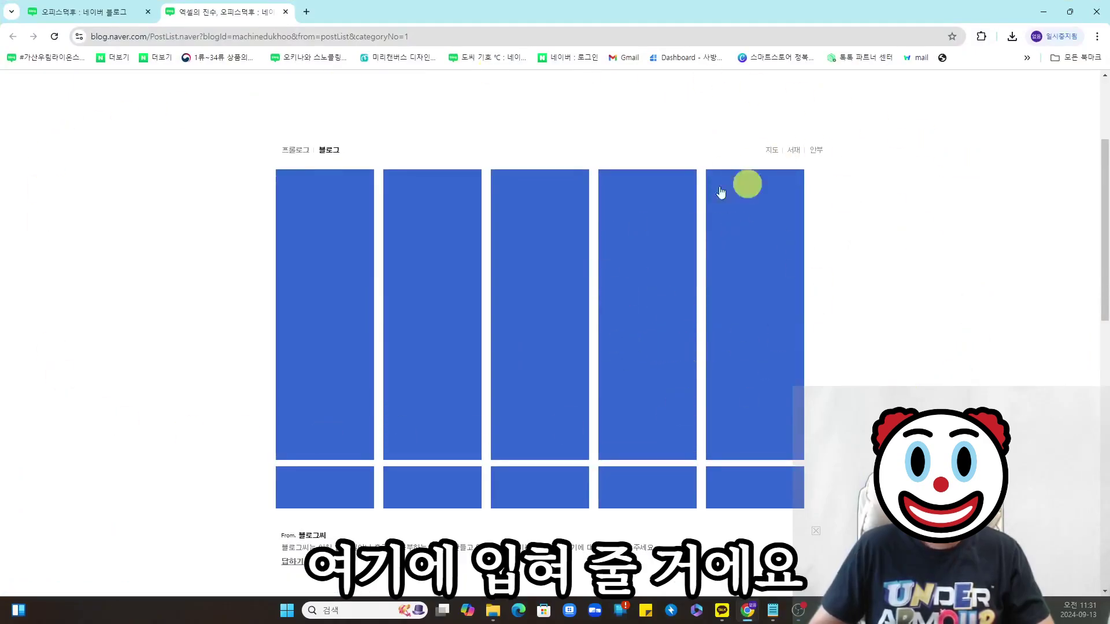
scroll(322, 404, "down", 10)
left_click(328, 405)
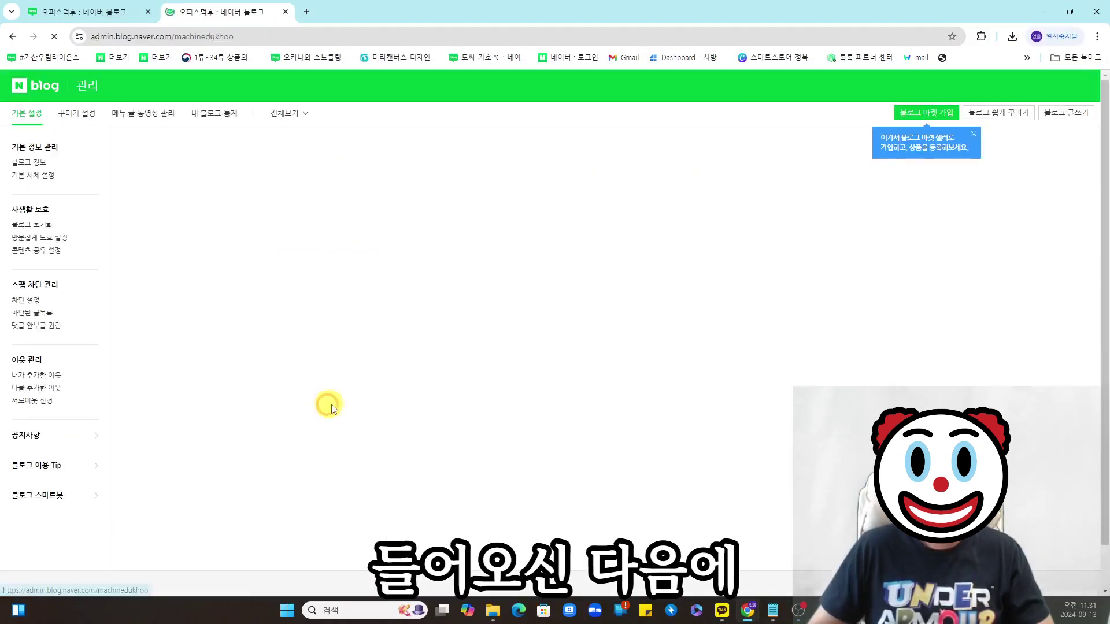
left_click(82, 116)
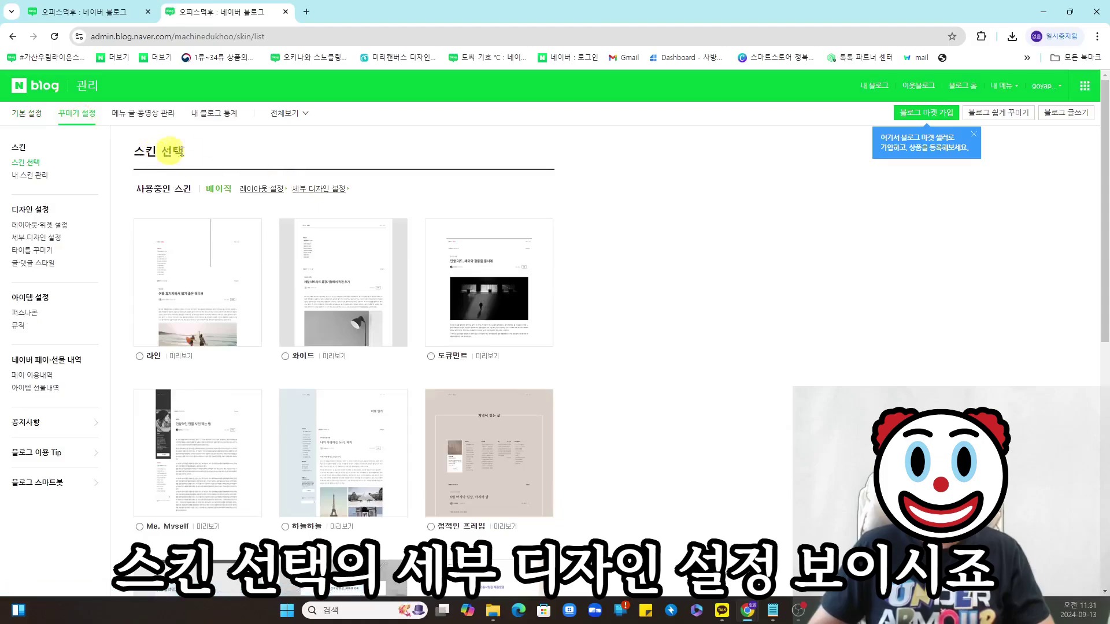
left_click(326, 190)
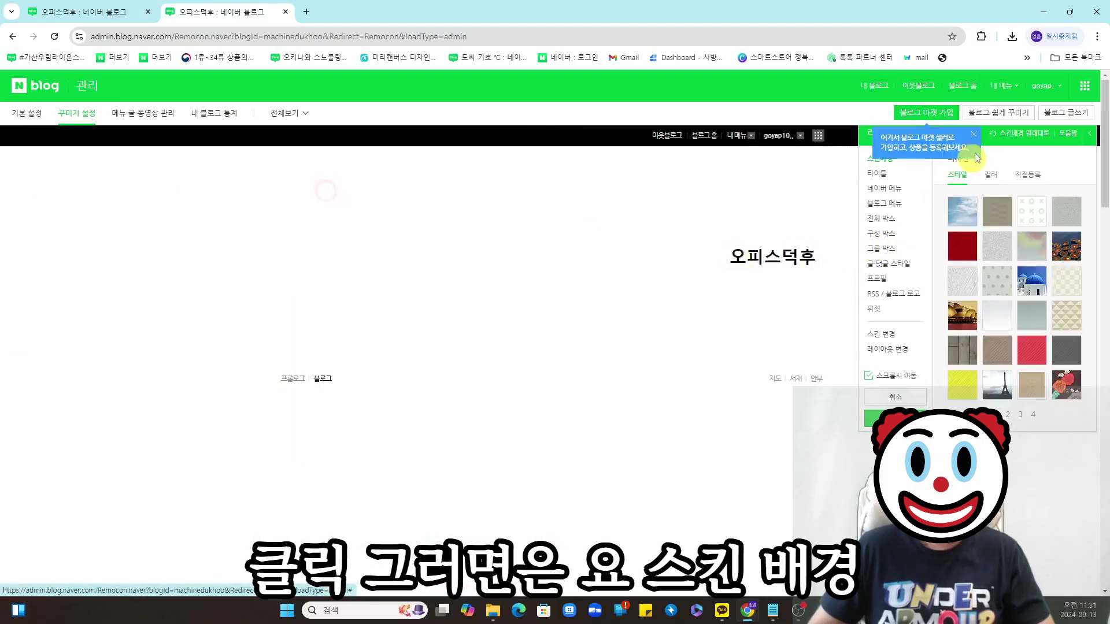
- Under 직접등록, choose the exported banner PNG as the 상단 영역 image file
left_click(973, 134)
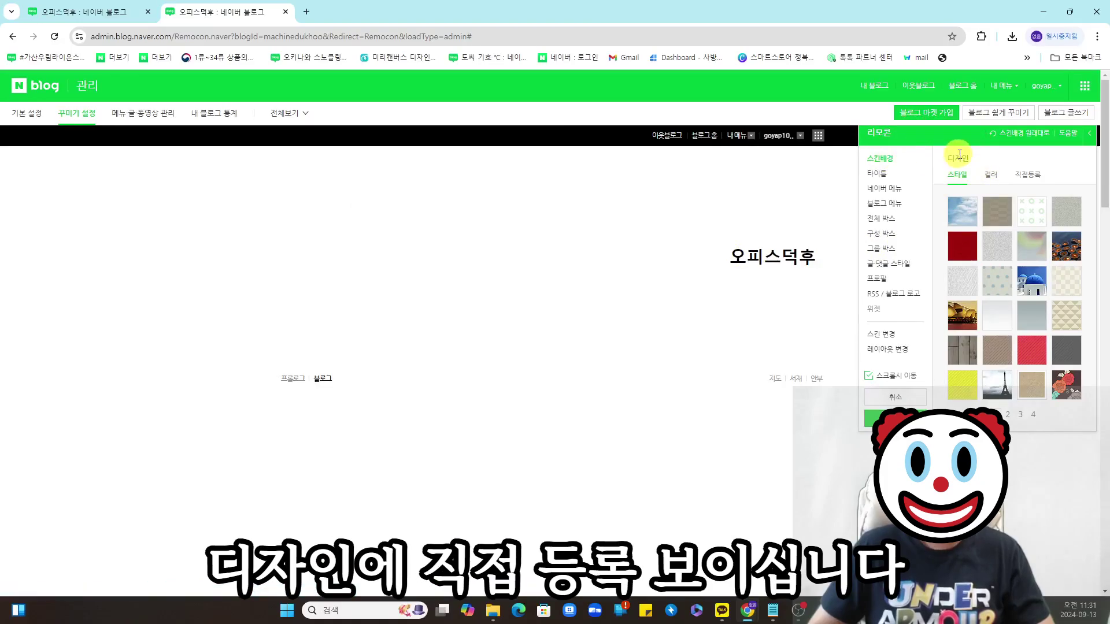
left_click(1031, 176)
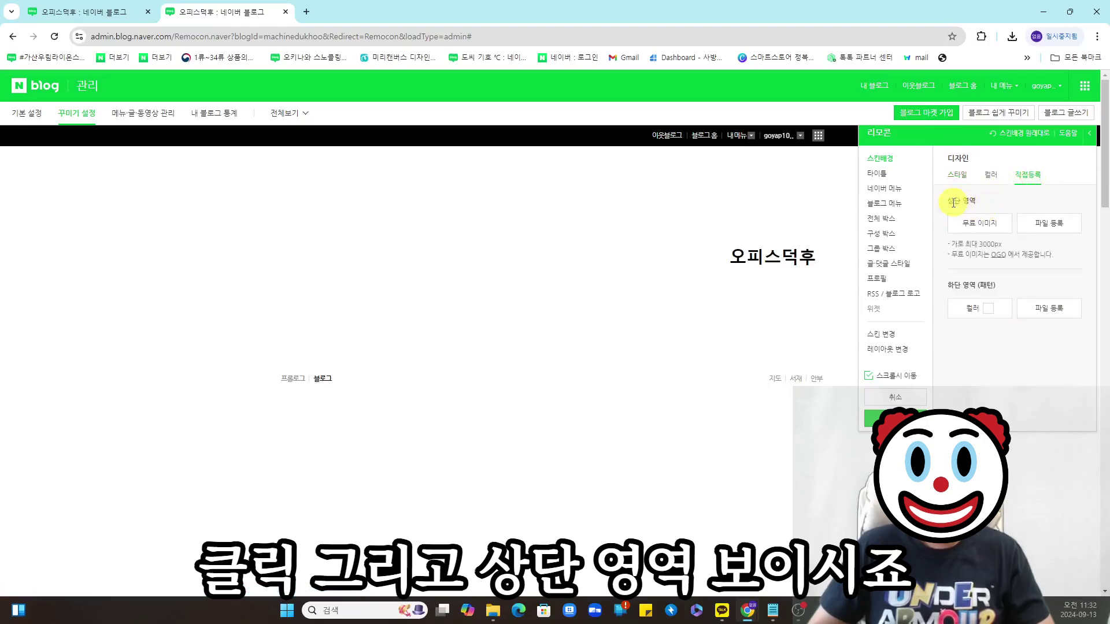
left_click(1049, 224)
left_click(319, 219)
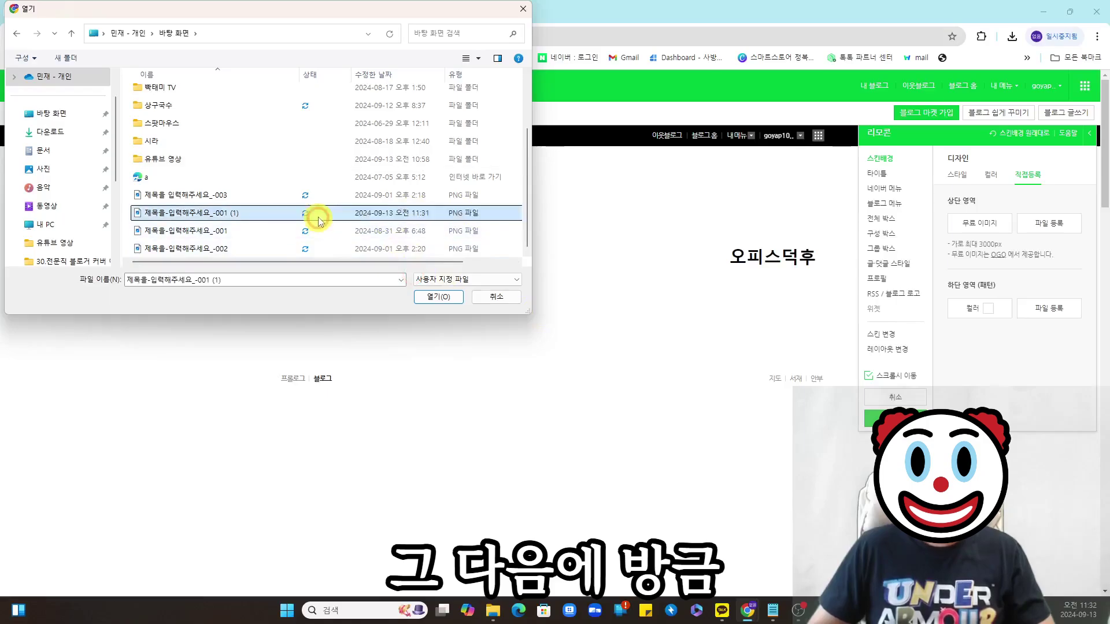
- Load the banner PNG as the top-area image, apply it and save it under 내가 만든 스킨
double_click(211, 214)
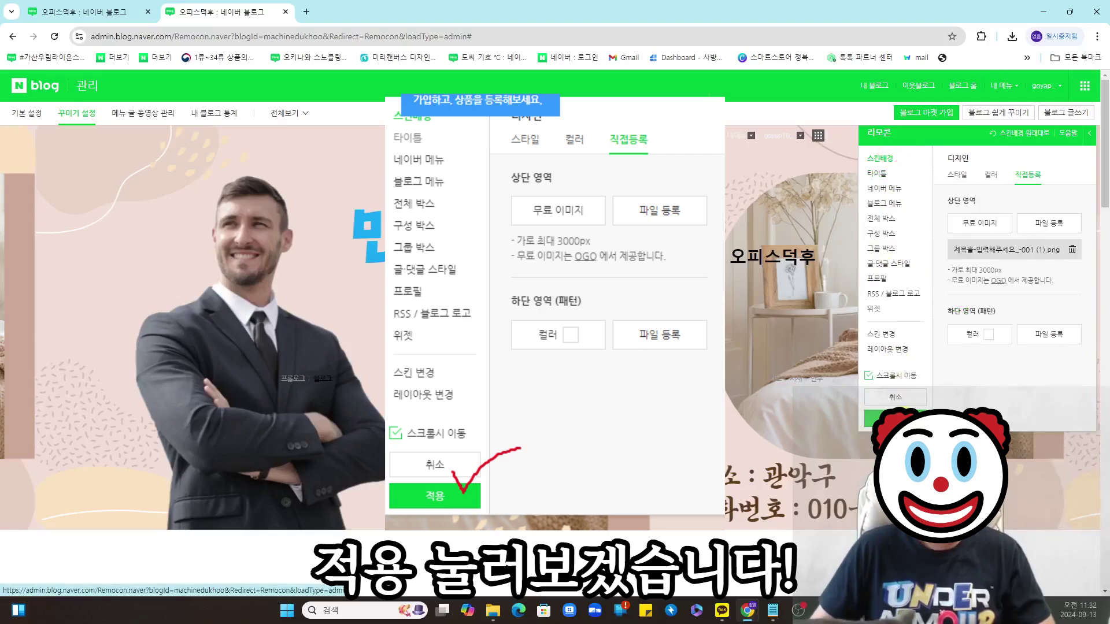
left_click(895, 417)
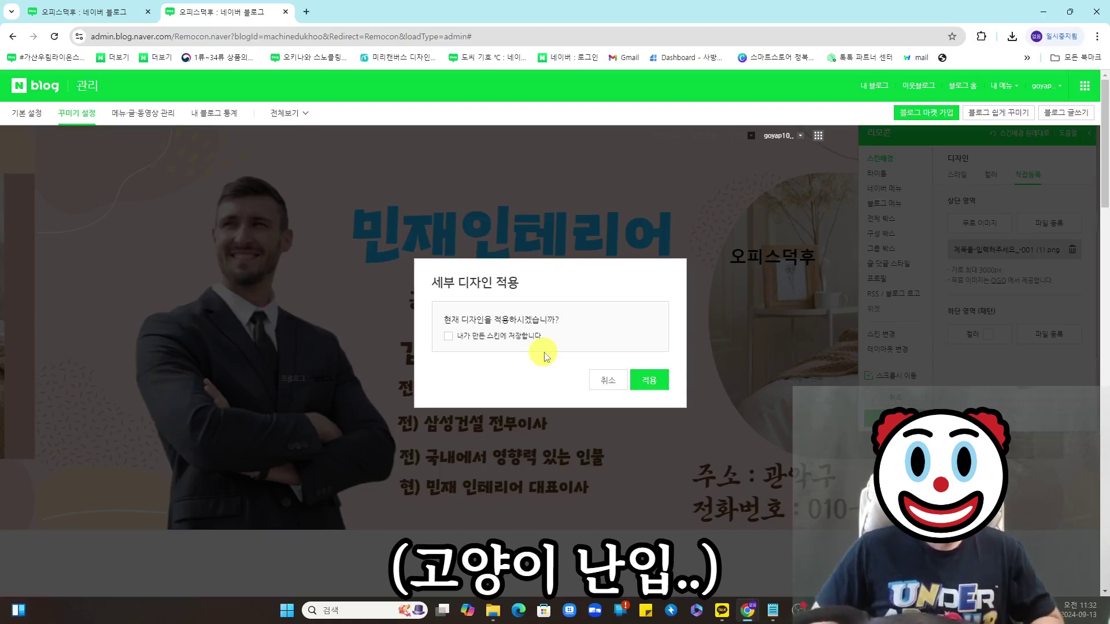
left_click(449, 337)
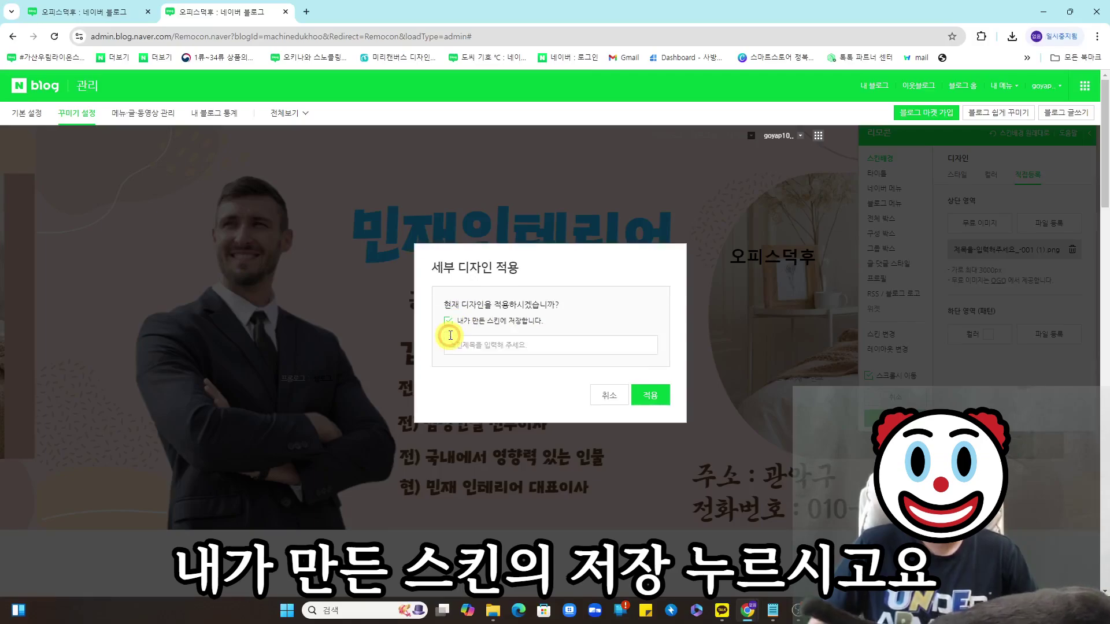
left_click(649, 392)
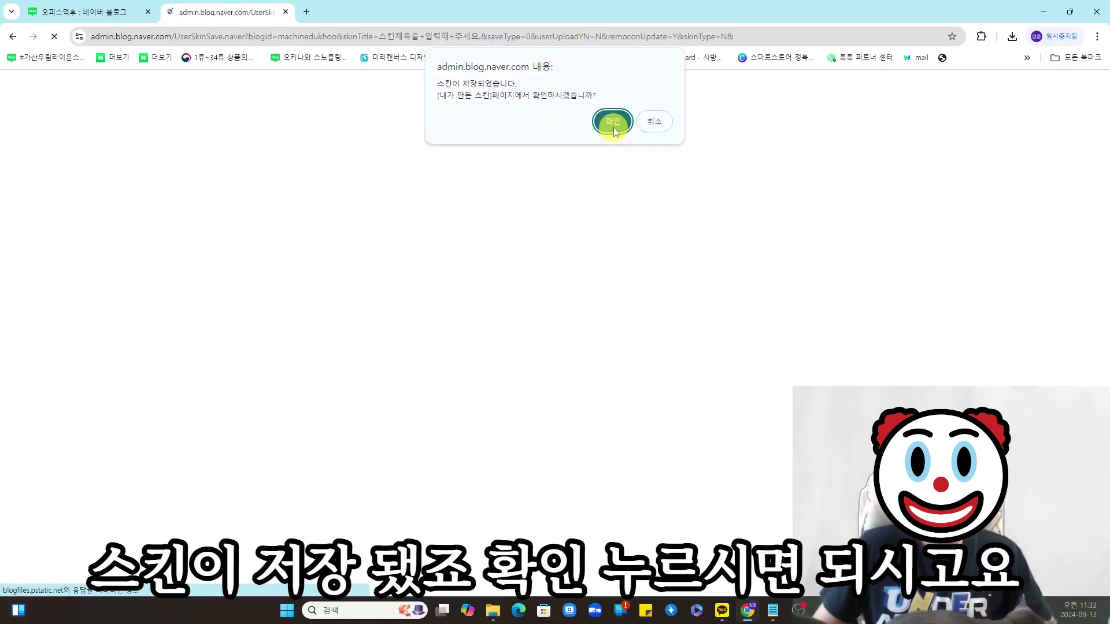
left_click(613, 121)
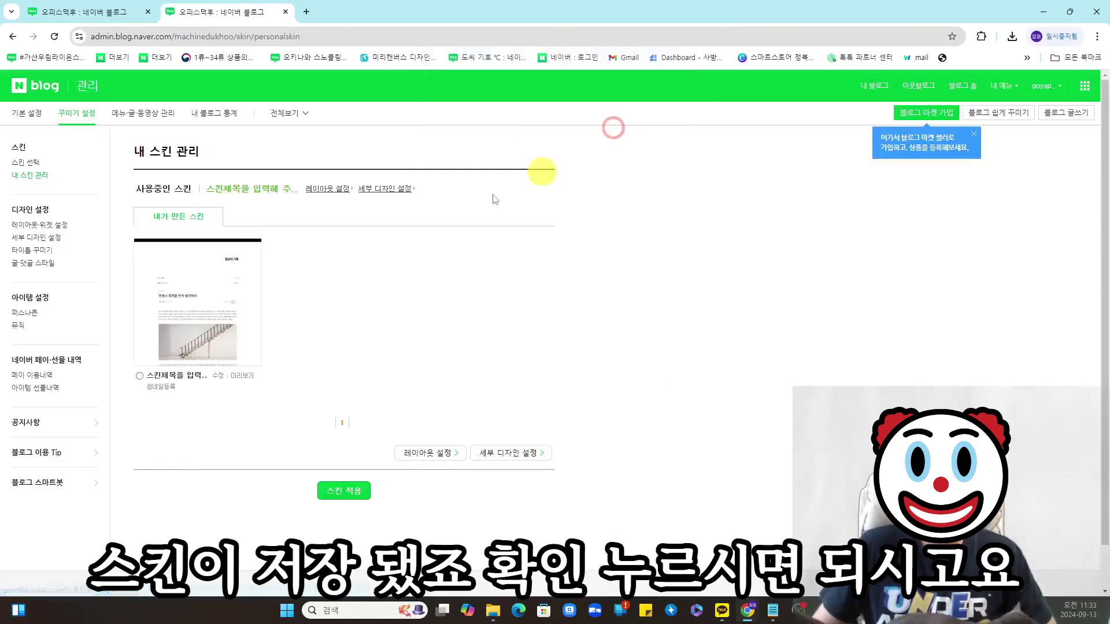
- Reload the blog, uncheck 타이틀 in 레이아웃·위젯 설정, then apply and confirm
left_click(106, 17)
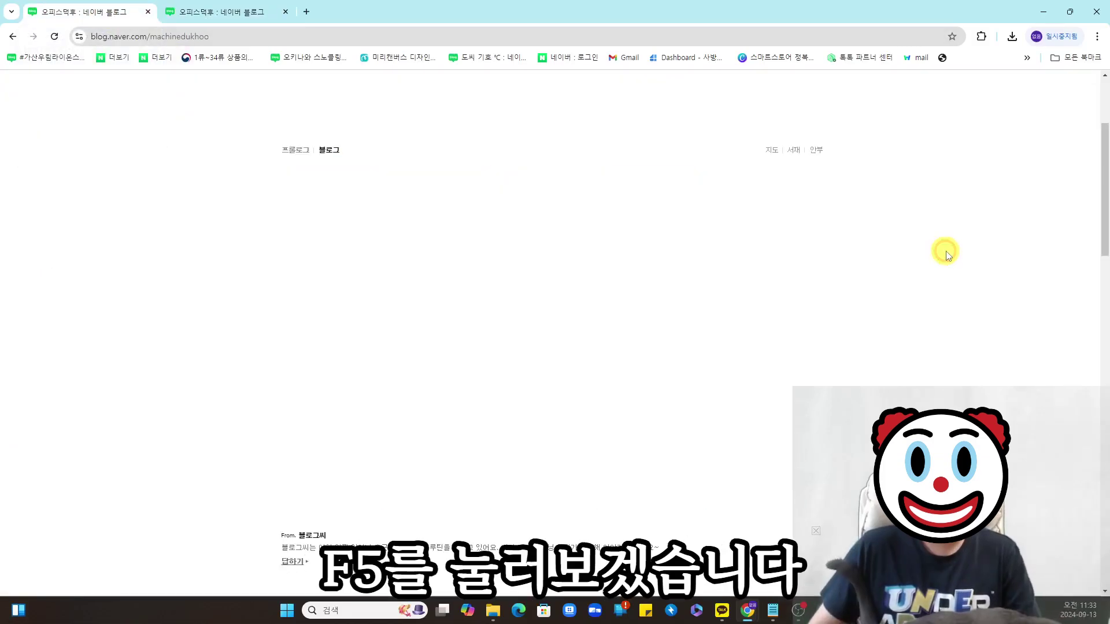
key("F5")
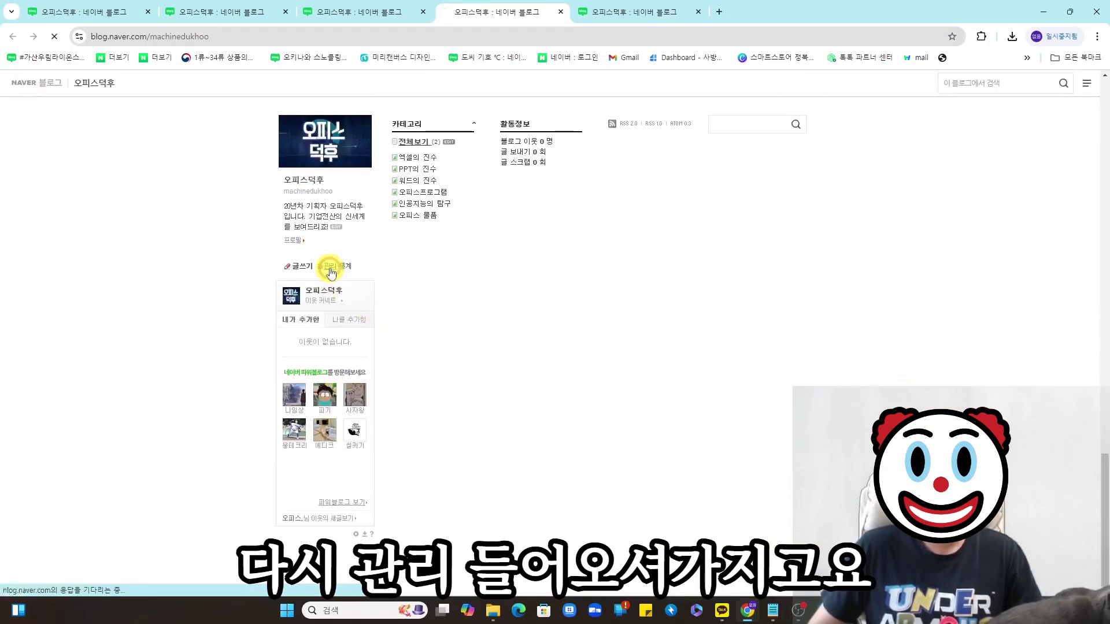
left_click(329, 266)
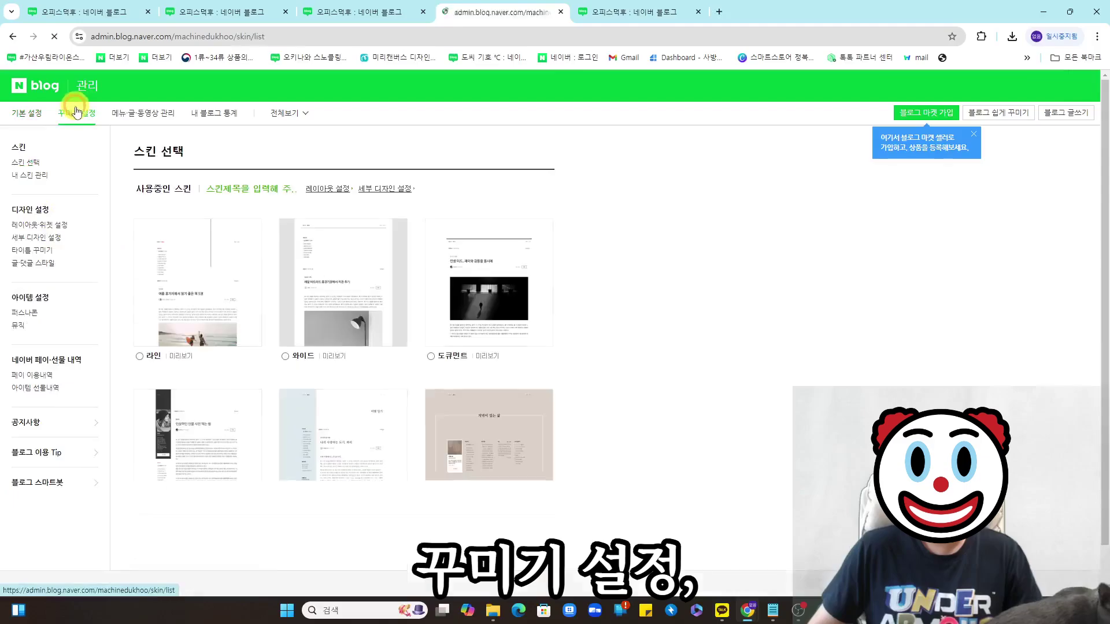
left_click(59, 228)
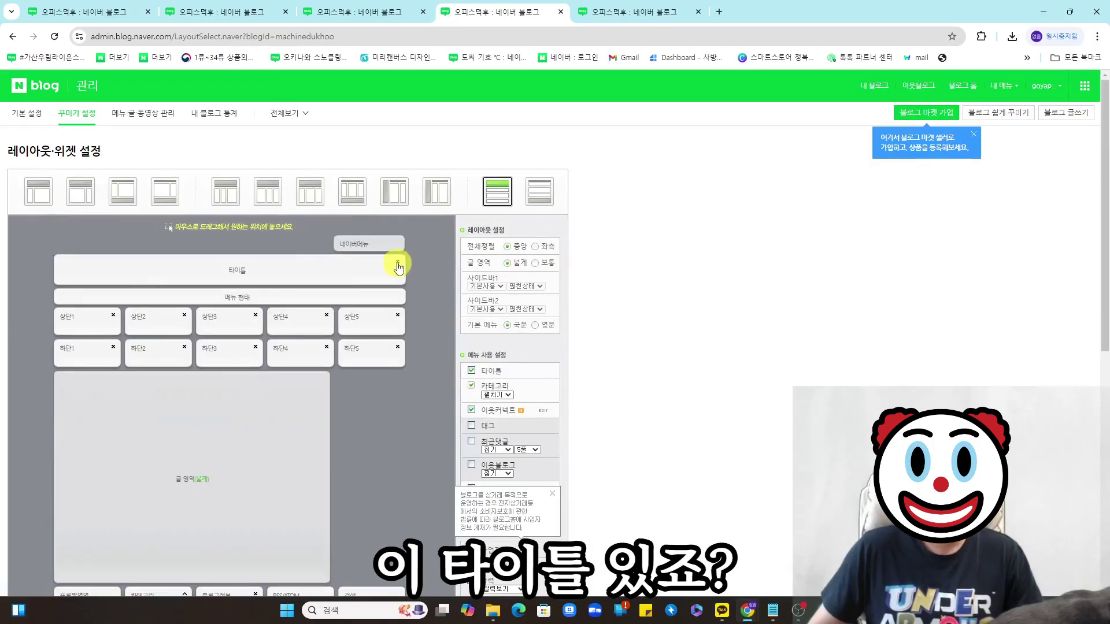
left_click(398, 264)
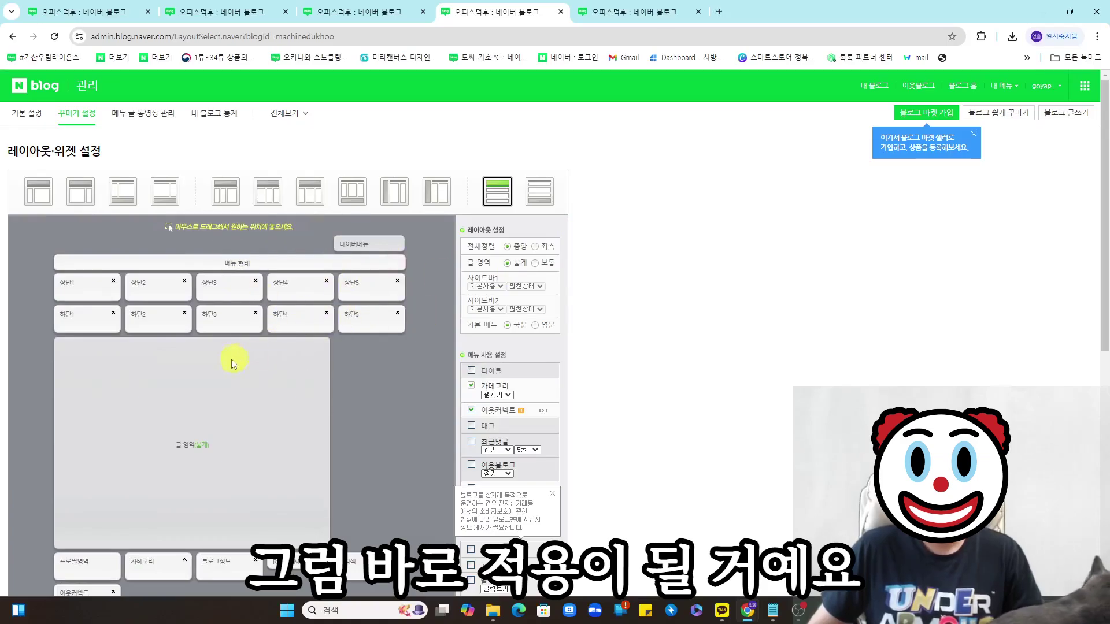
scroll(540, 384, "down", 8)
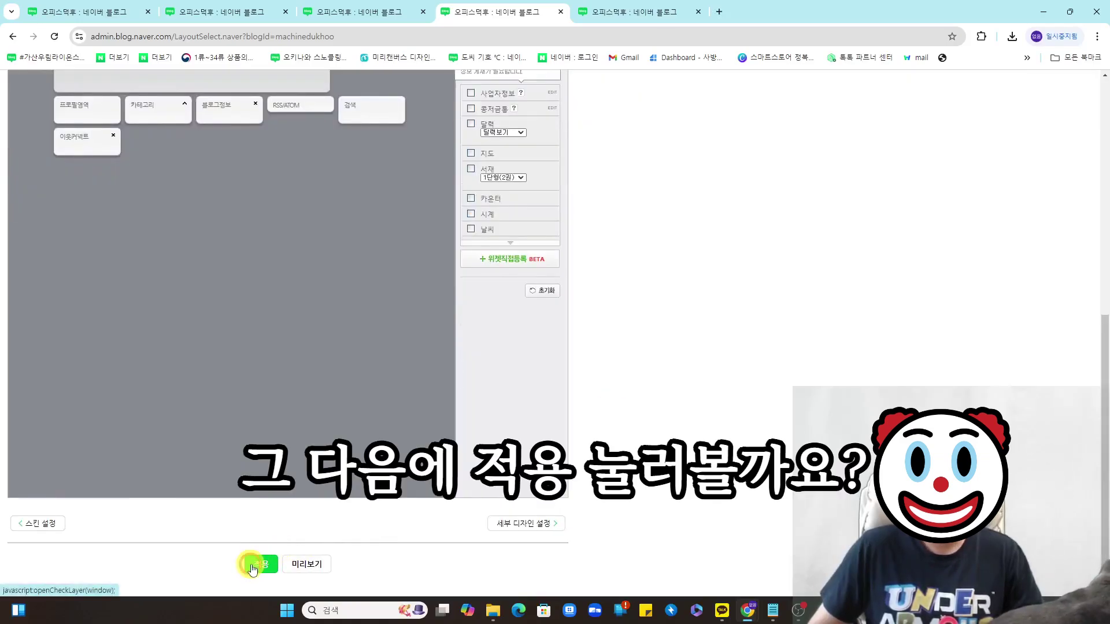
left_click(253, 569)
left_click(612, 107)
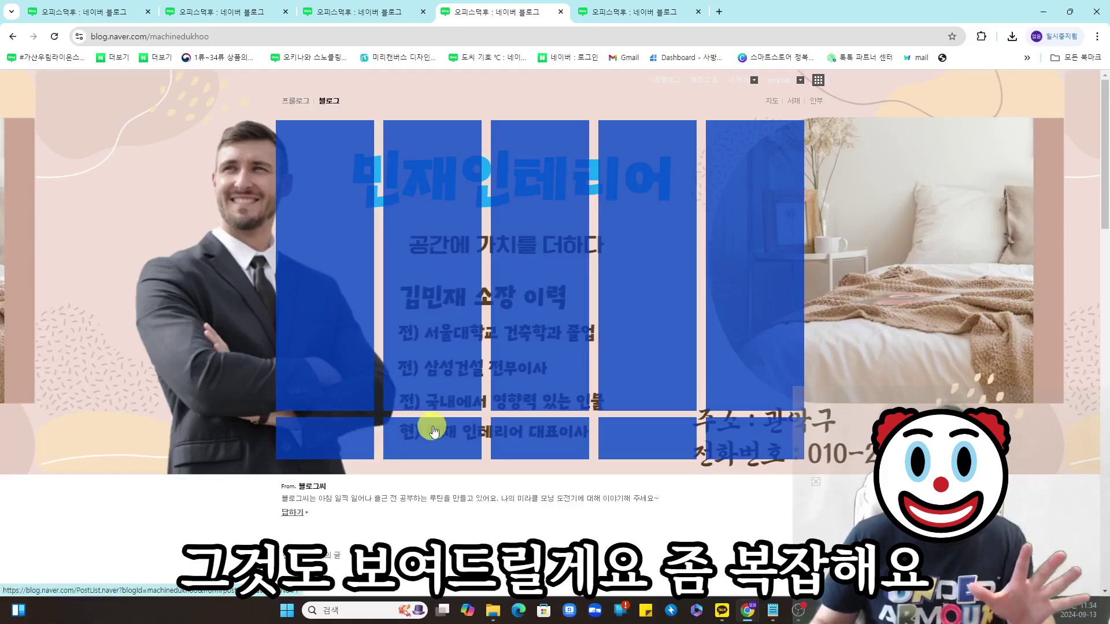
- Scroll up and down the blog home page to review the now-blank header area
left_click(702, 547)
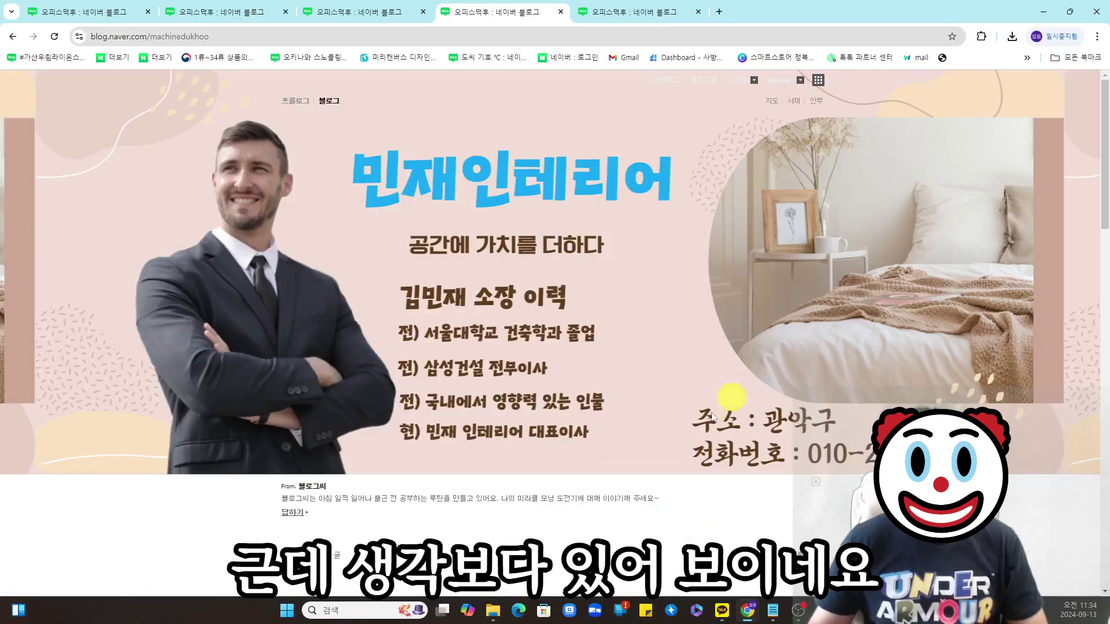
scroll(577, 359, "down", 10)
scroll(652, 354, "up", 10)
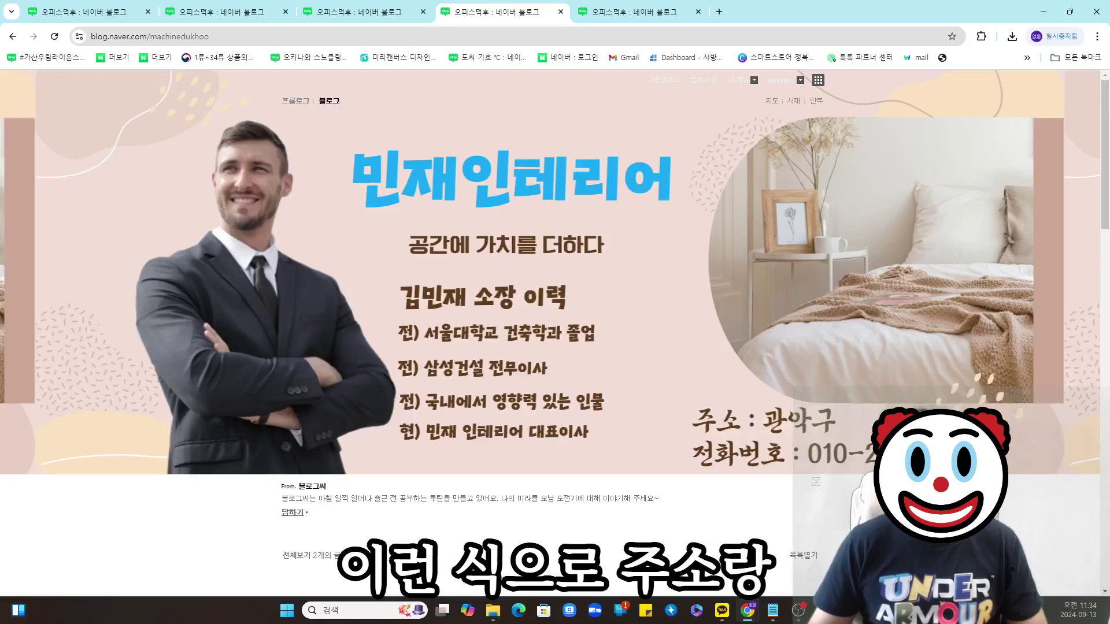
scroll(752, 352, "down", 2)
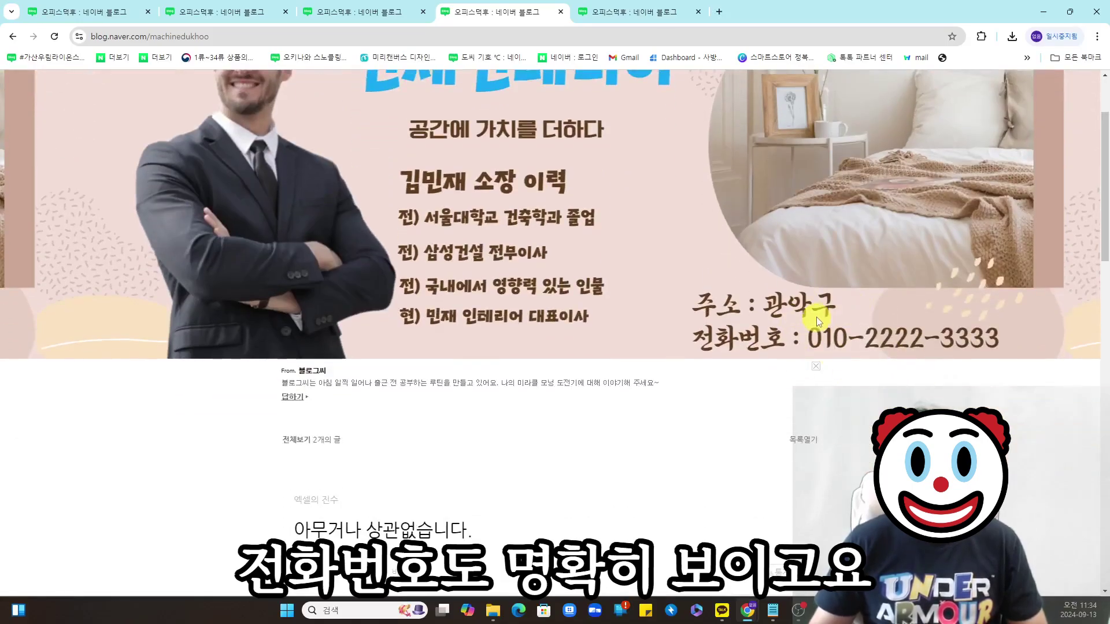
scroll(722, 312, "up", 1)
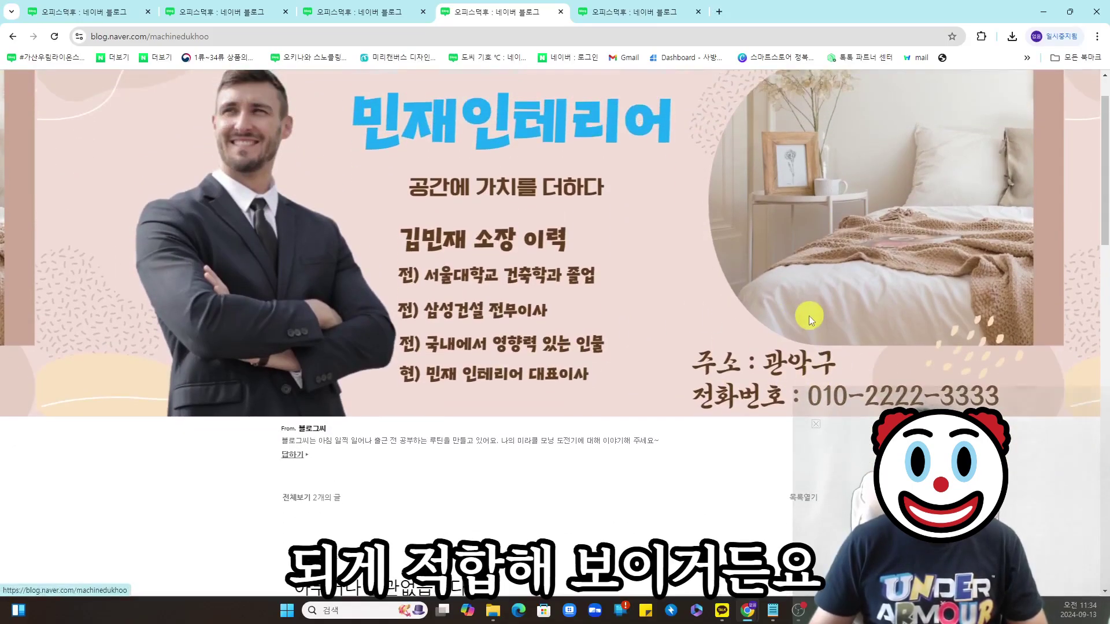
scroll(809, 315, "up", 1)
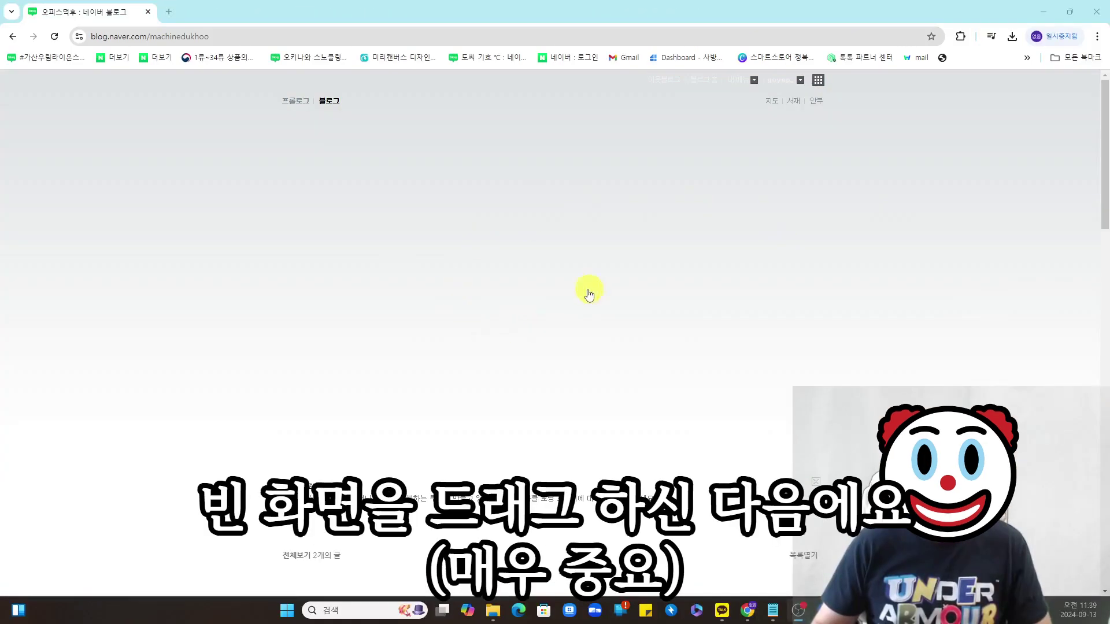
- Highlight the blank header to reveal the ten widget blocks and snip the whole header
left_click_drag(570, 390, 838, 462)
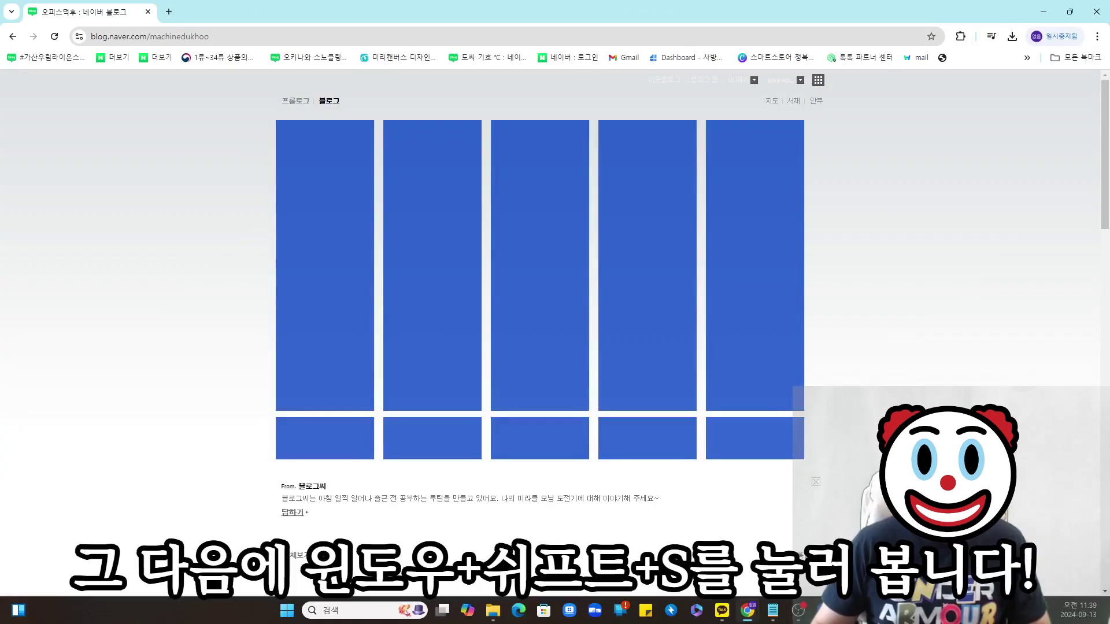
key("super+shift+s")
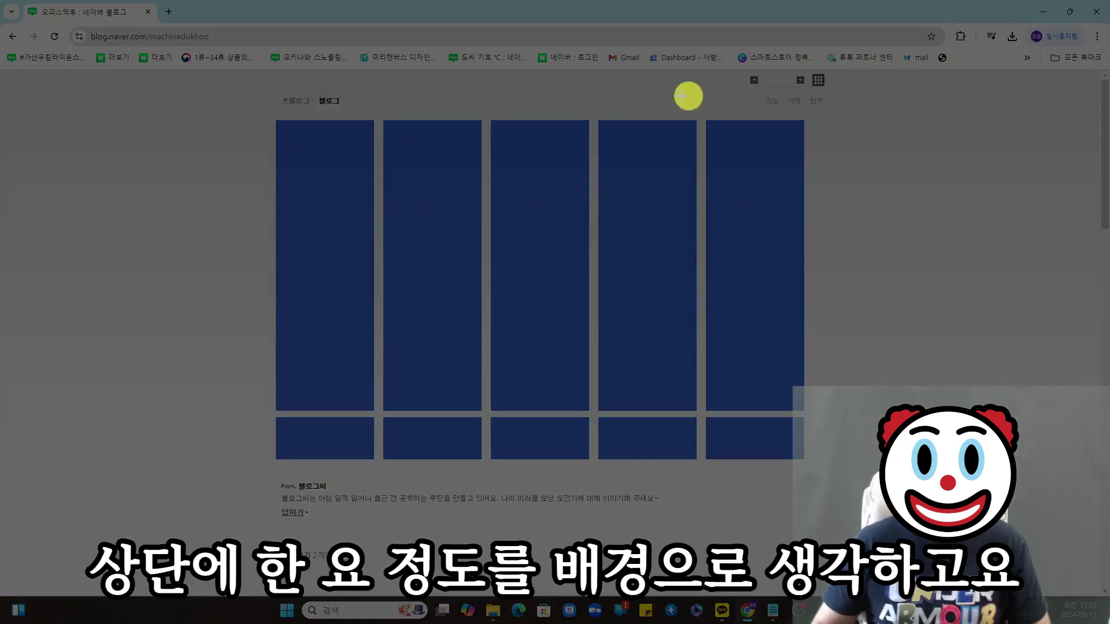
left_click_drag(166, 96, 1098, 462)
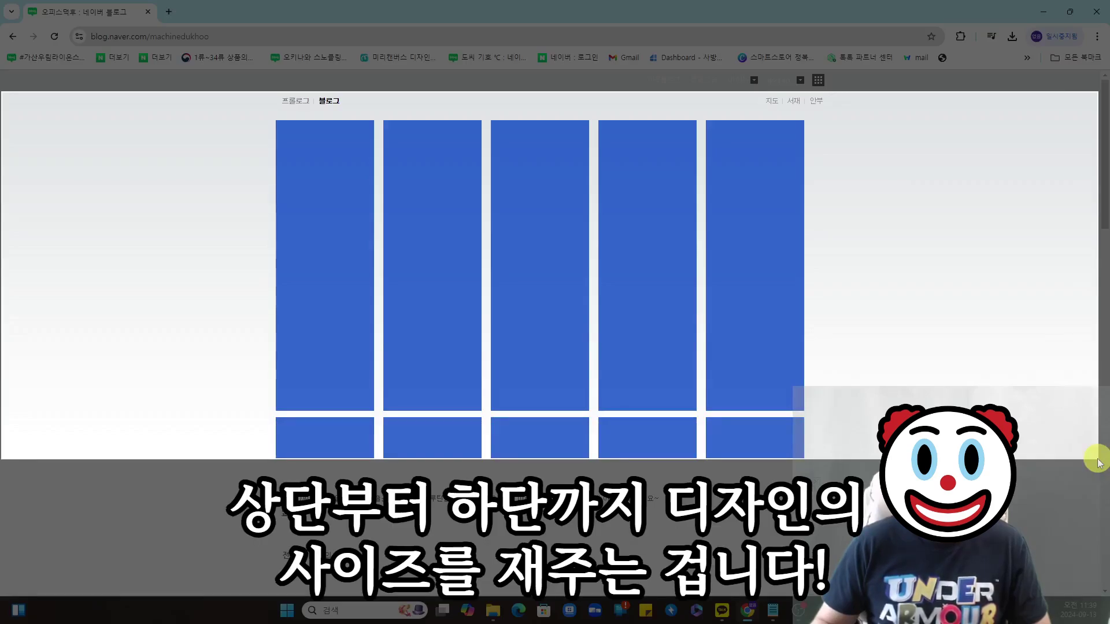
left_click_drag(1098, 462, 1098, 462)
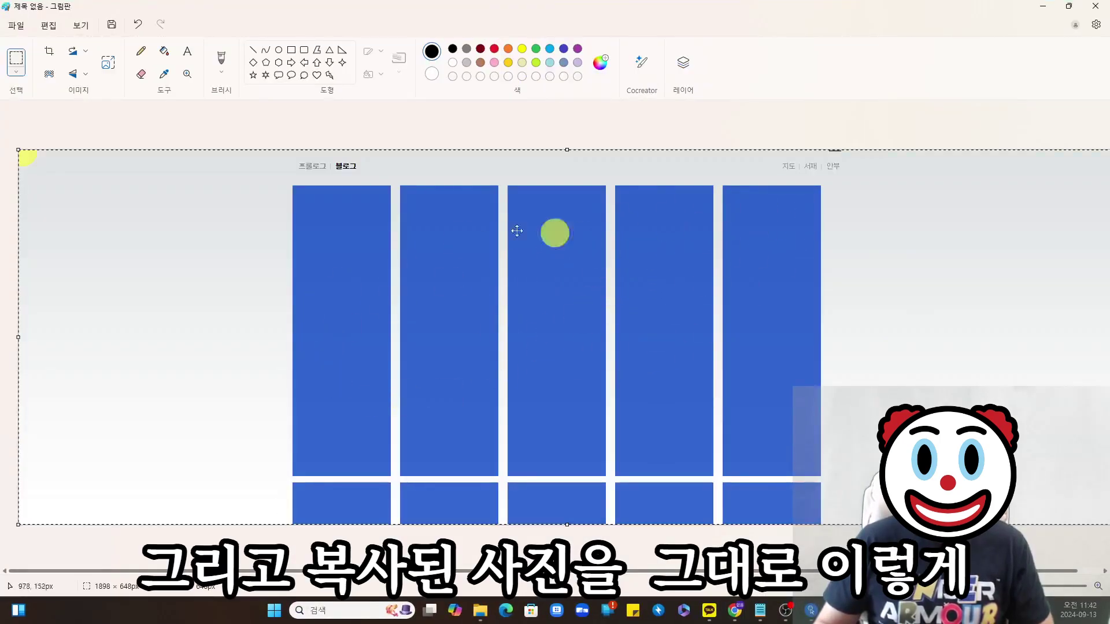
- Paste the capture into Paint and check its size in pixels: 1898 × 648
left_click(252, 365)
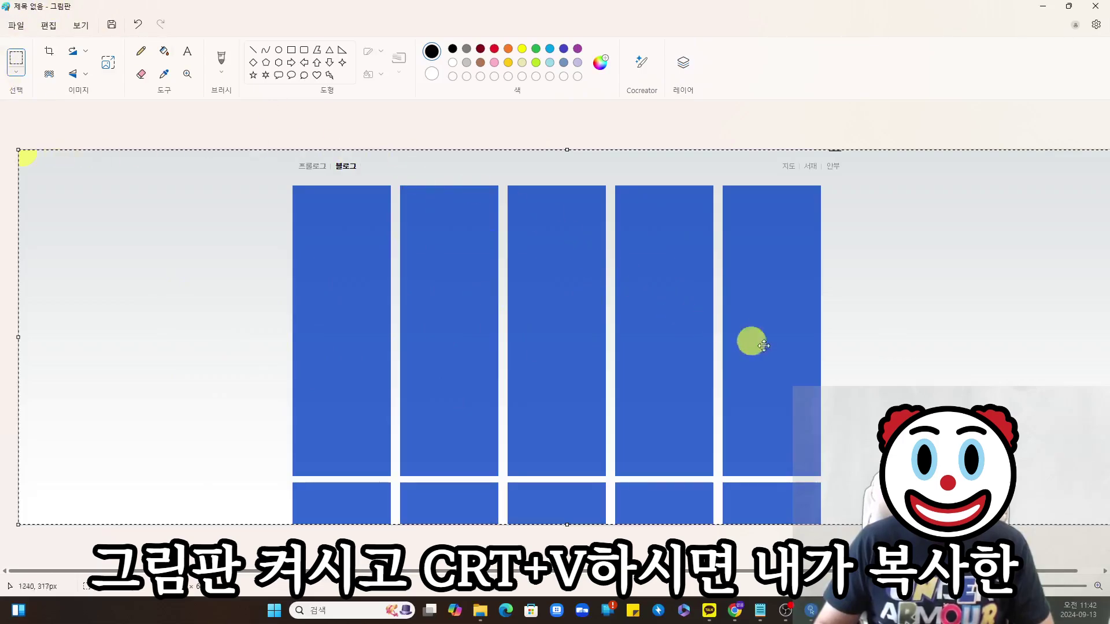
left_click_drag(1026, 570, 1052, 571)
scroll(834, 431, "down", 1)
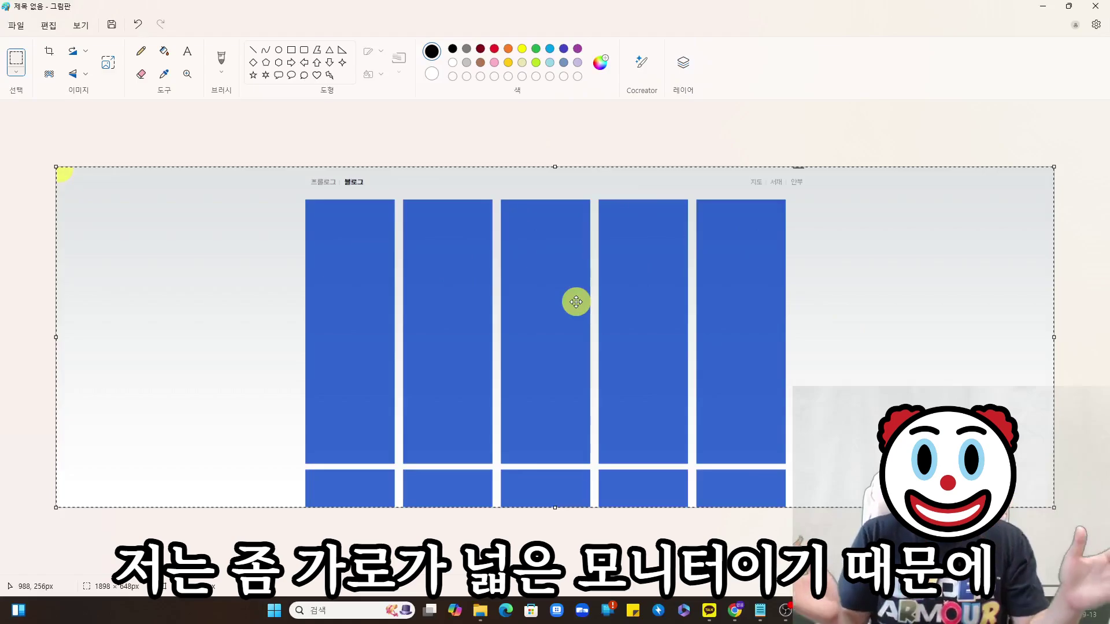
left_click(107, 63)
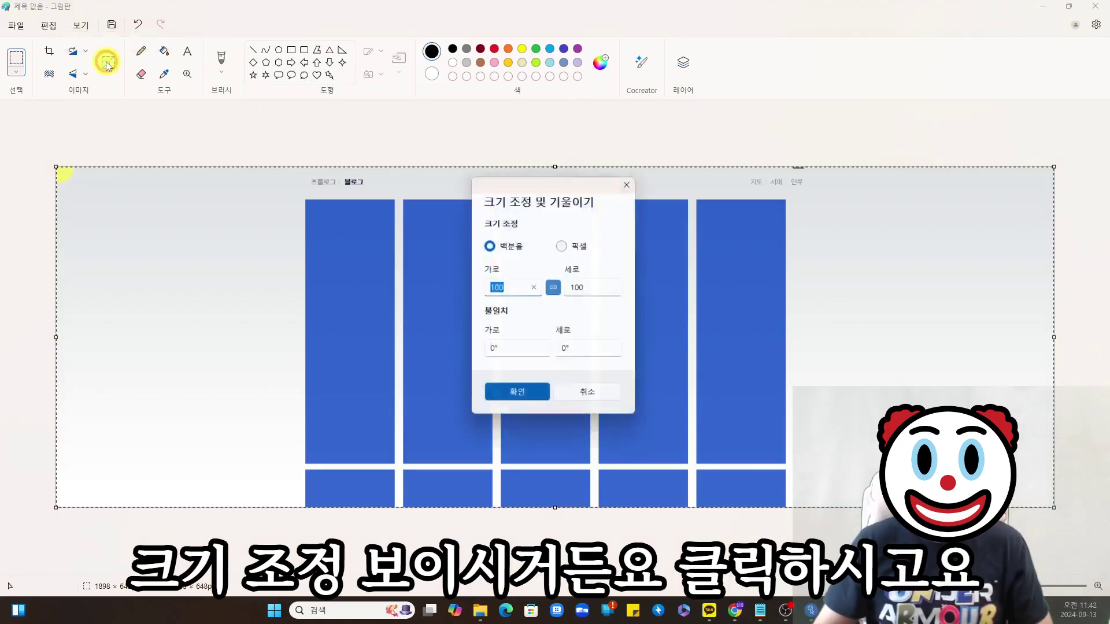
left_click(566, 246)
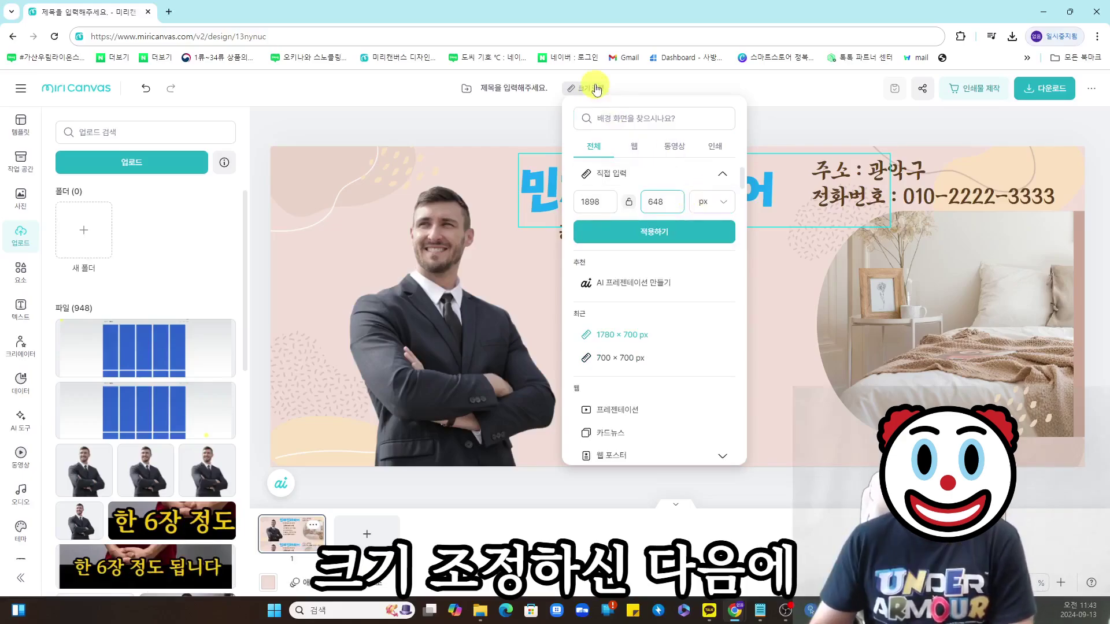
- Resize the design to 1898 × 648 px and lay the widget screenshot across the banner
key("Tab")
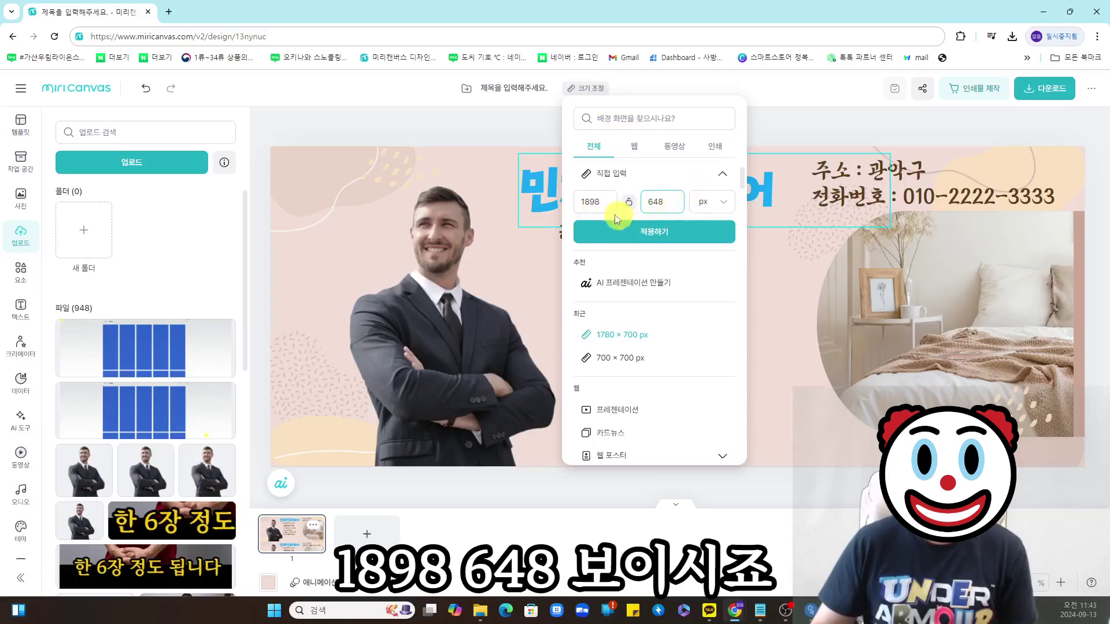
left_click(659, 201)
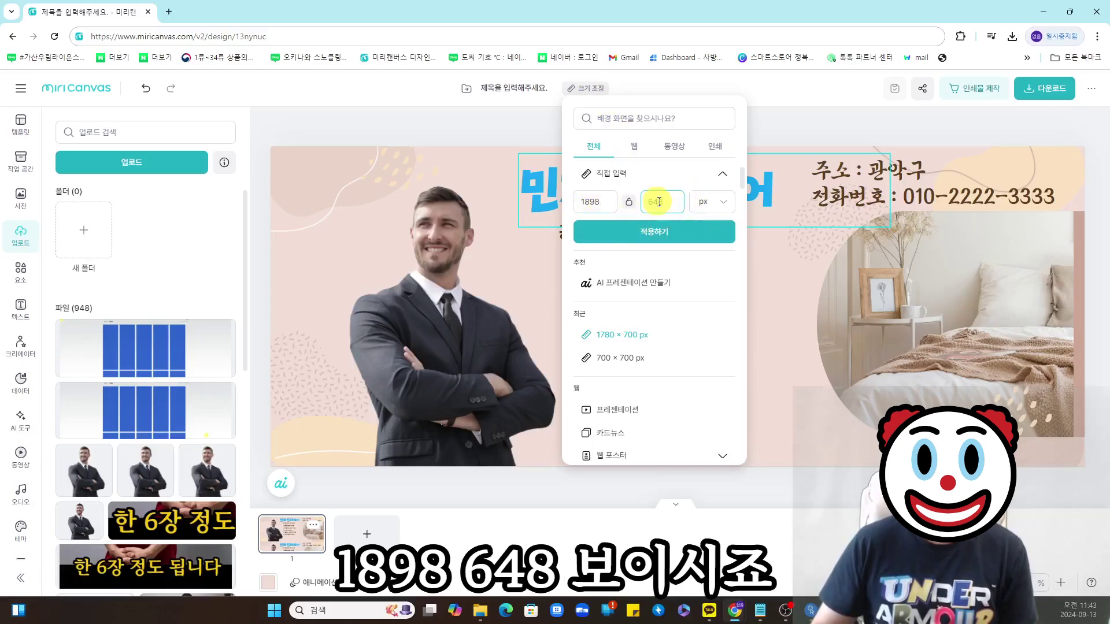
left_click(673, 231)
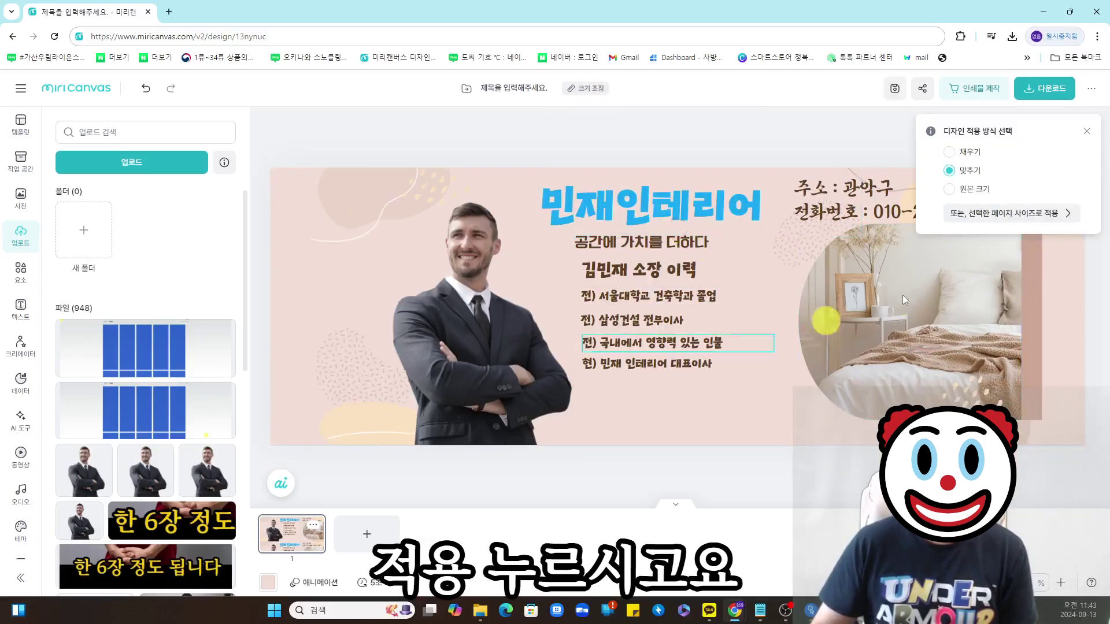
left_click(801, 372)
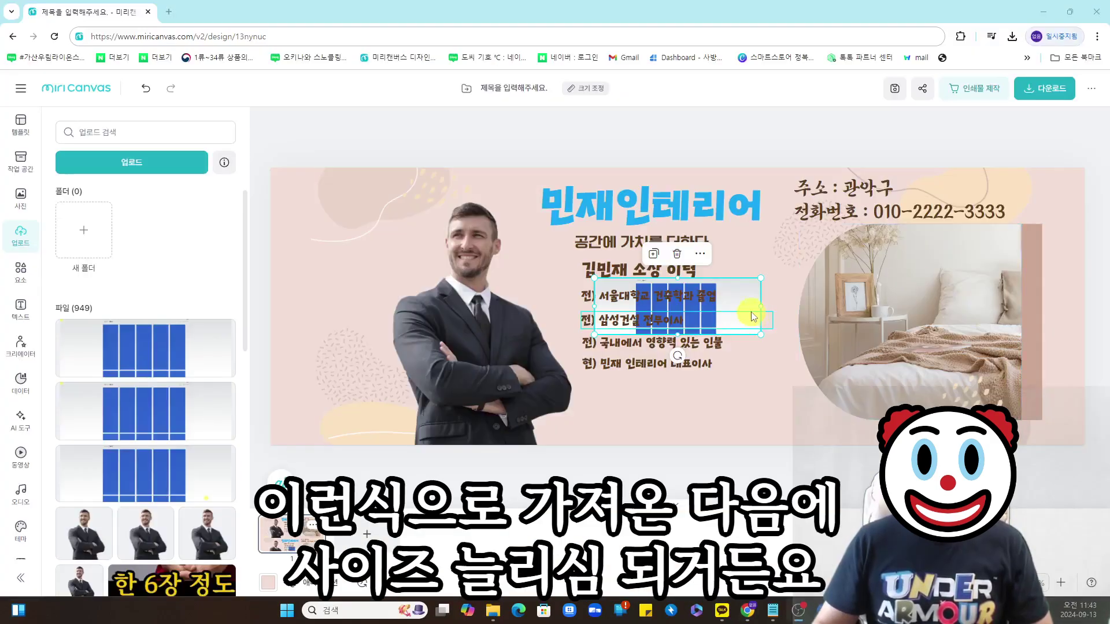
left_click_drag(700, 311, 374, 201)
left_click_drag(435, 225, 997, 425)
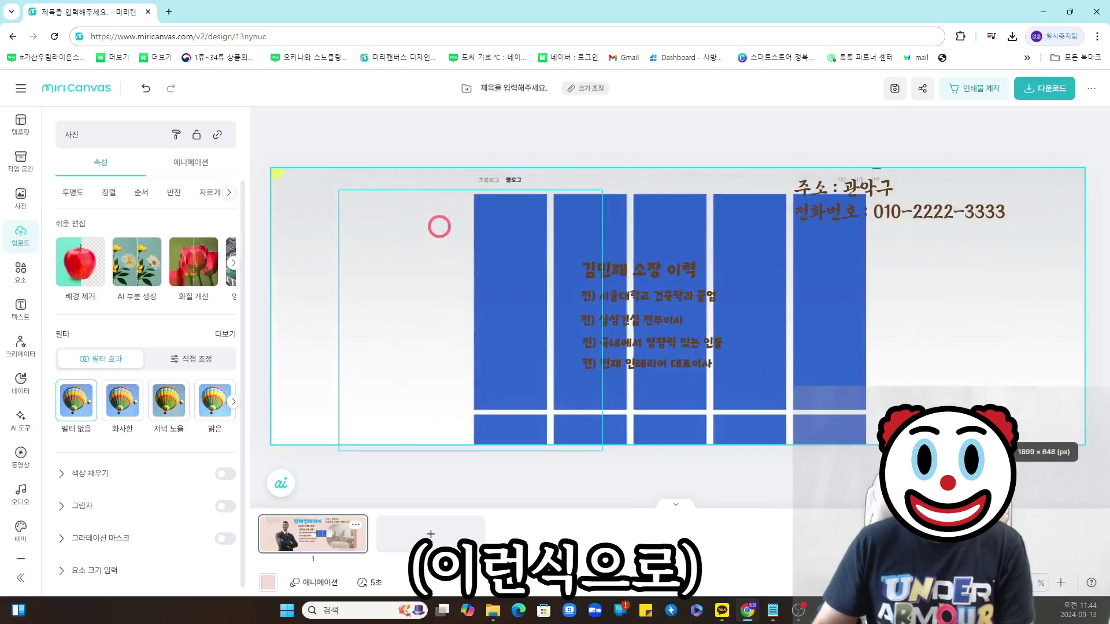
- Stretch the widget screenshot to cover the banner and set its transparency to 50%
left_click_drag(1085, 445, 1078, 440)
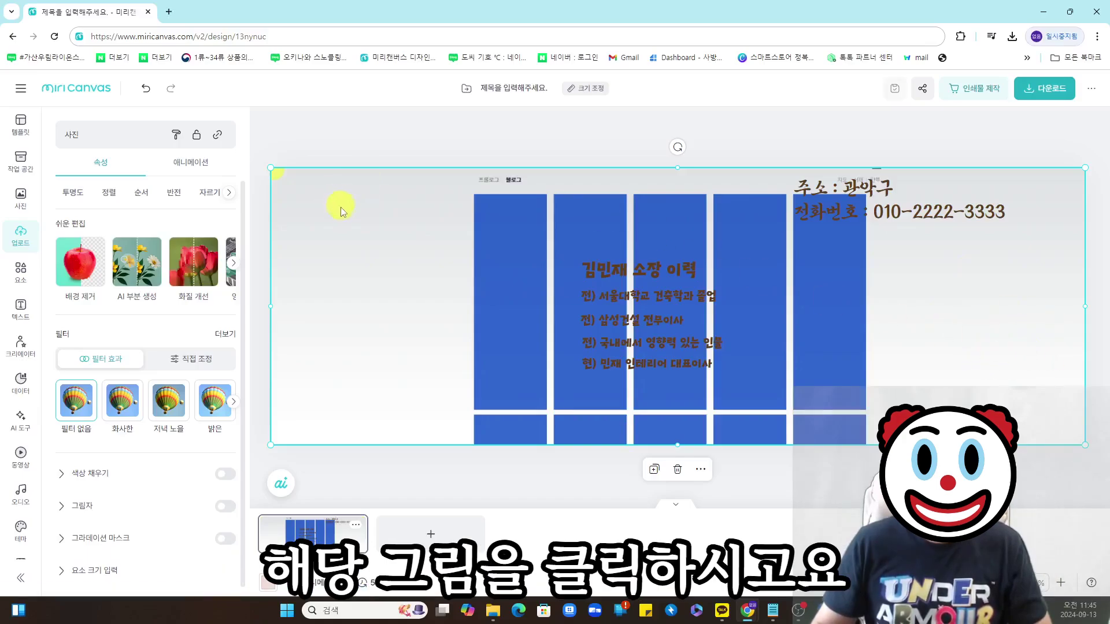
left_click(80, 200)
left_click_drag(218, 251, 143, 251)
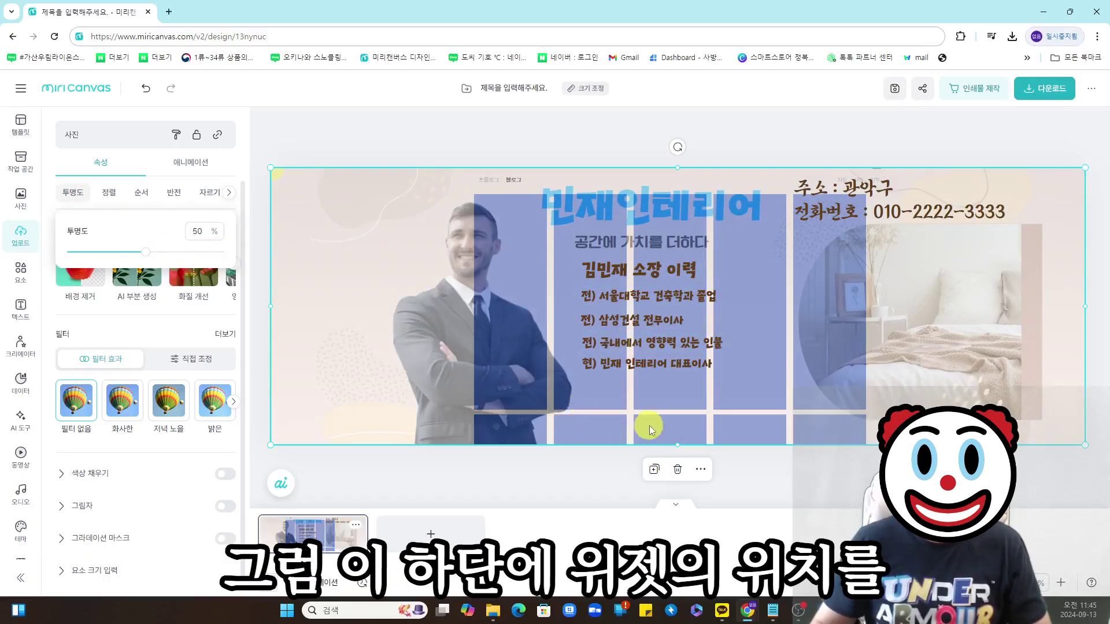
key("Escape")
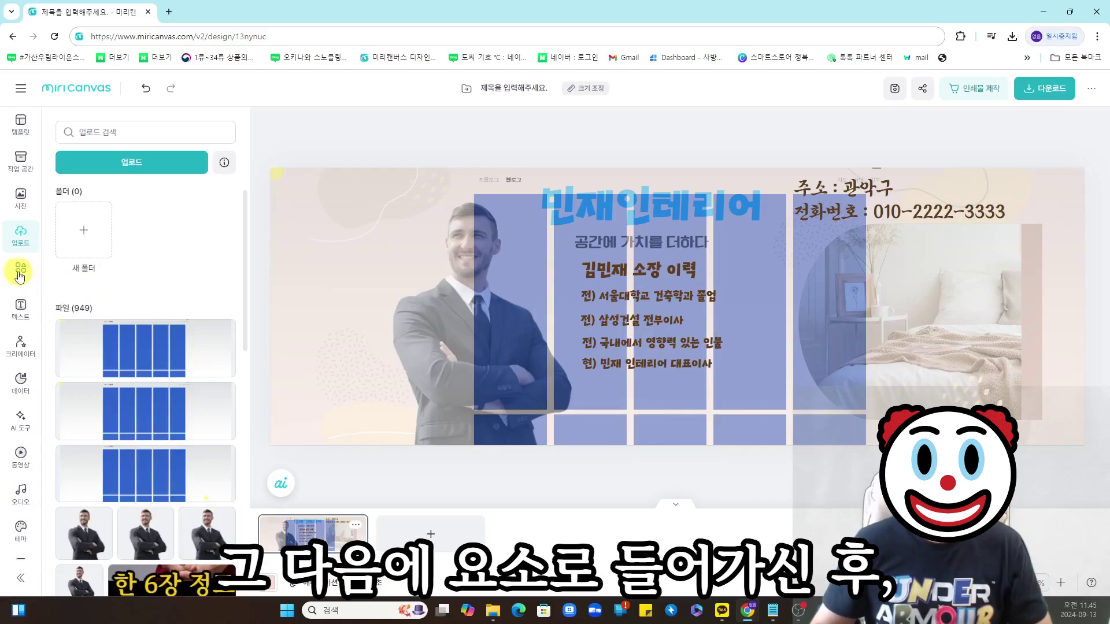
- Search the elements for '배경' and add a yellow rectangle to the banner
left_click(20, 271)
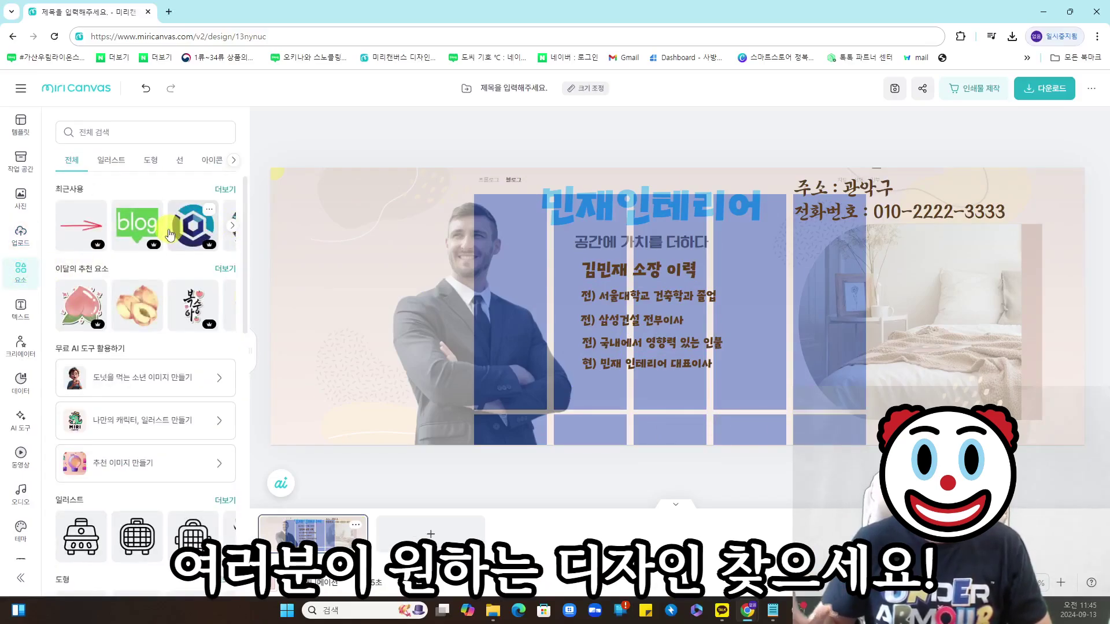
left_click(85, 136)
type("배경")
key("Return")
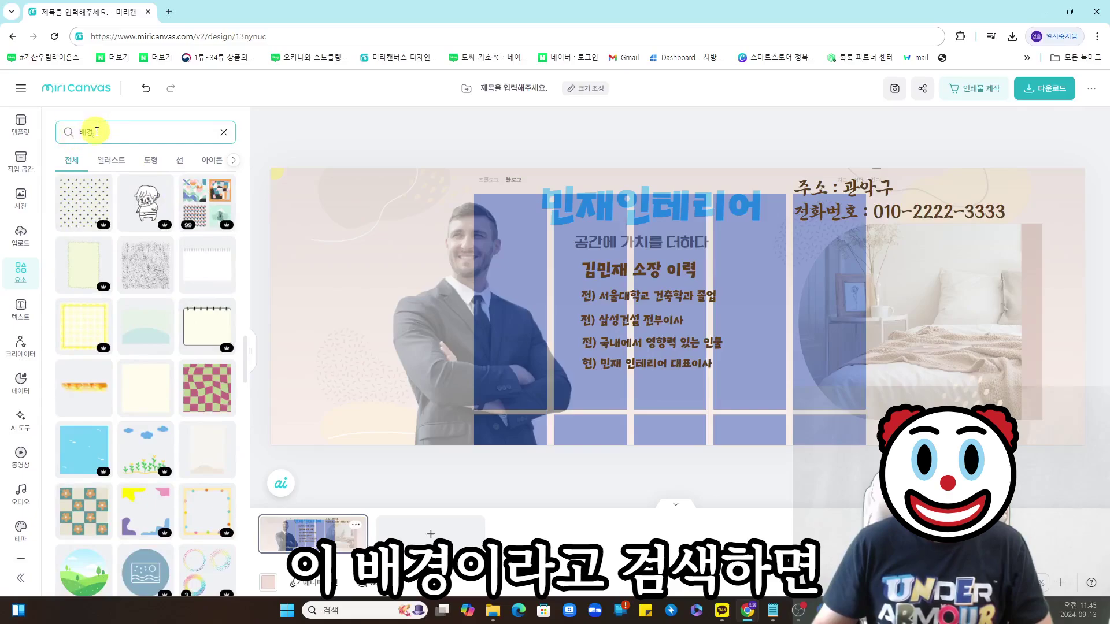
scroll(148, 230, "down", 10)
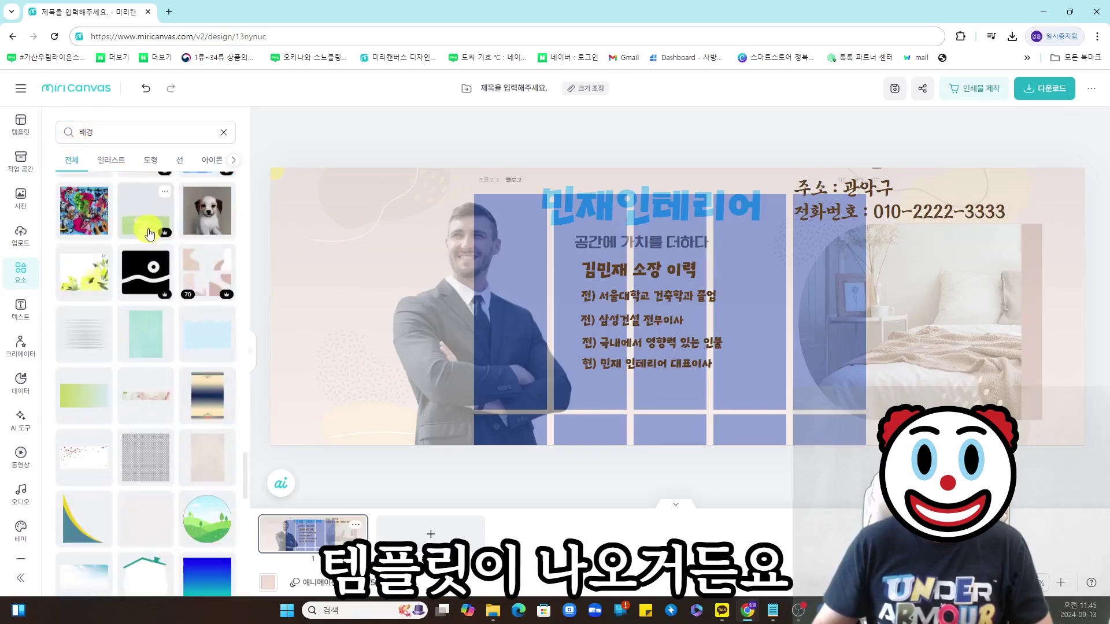
scroll(145, 249, "down", 3)
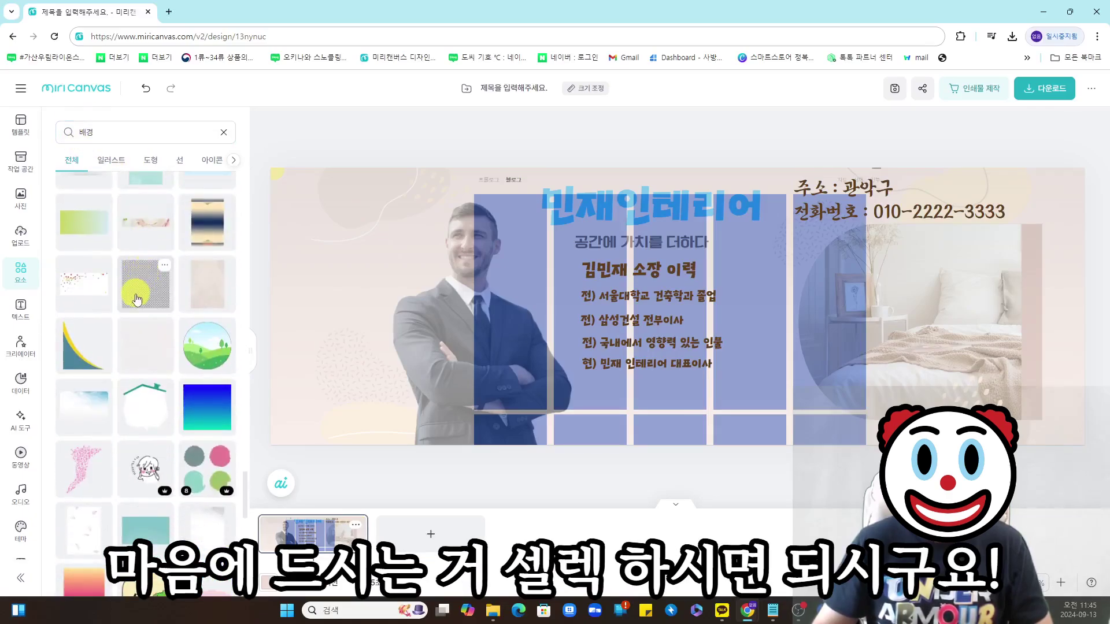
left_click_drag(135, 298, 366, 277)
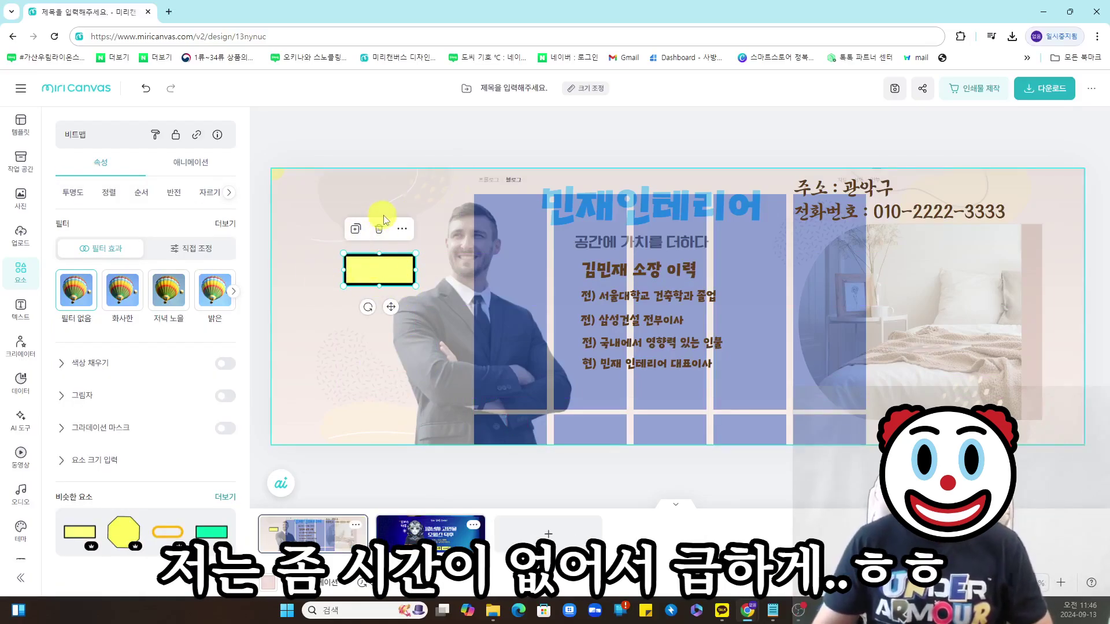
- Place the rectangle in the first bottom cell and copy it into the other four cells
left_click_drag(408, 282, 502, 396)
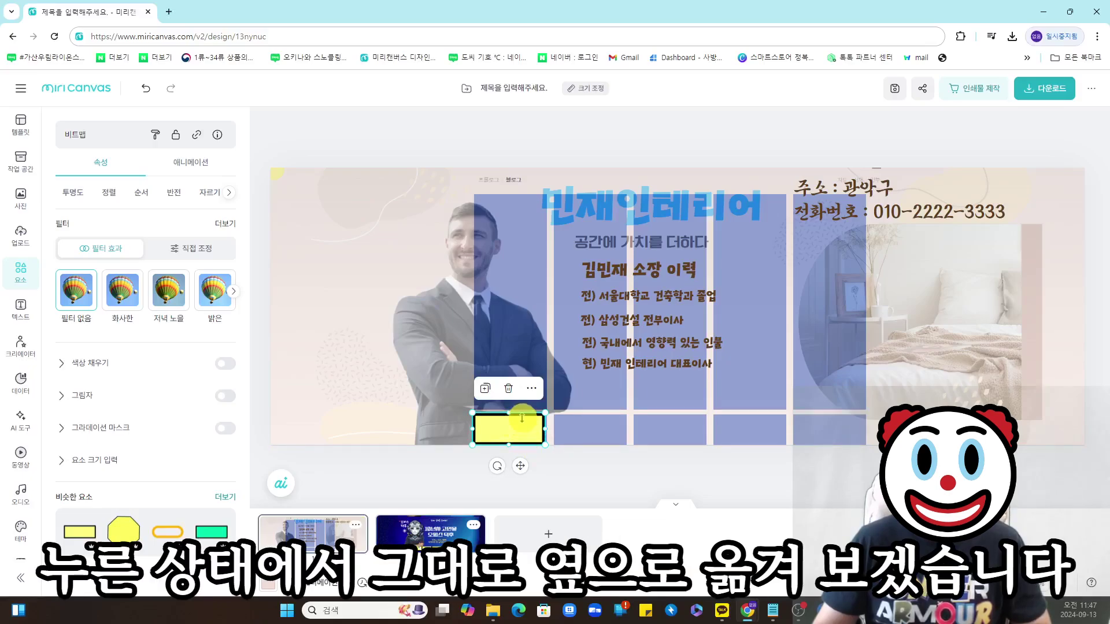
left_click_drag(515, 424, 746, 433)
left_click_drag(817, 431, 829, 429)
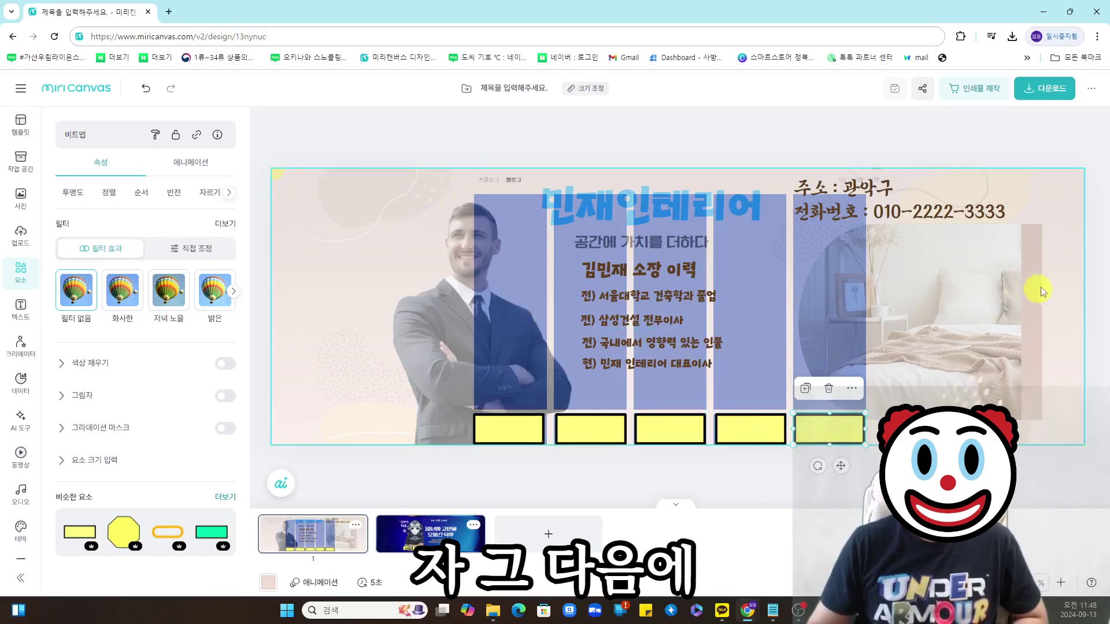
left_click(1059, 283)
- Delete the guide screenshot overlay and search the elements for '유튜브'
key("Delete")
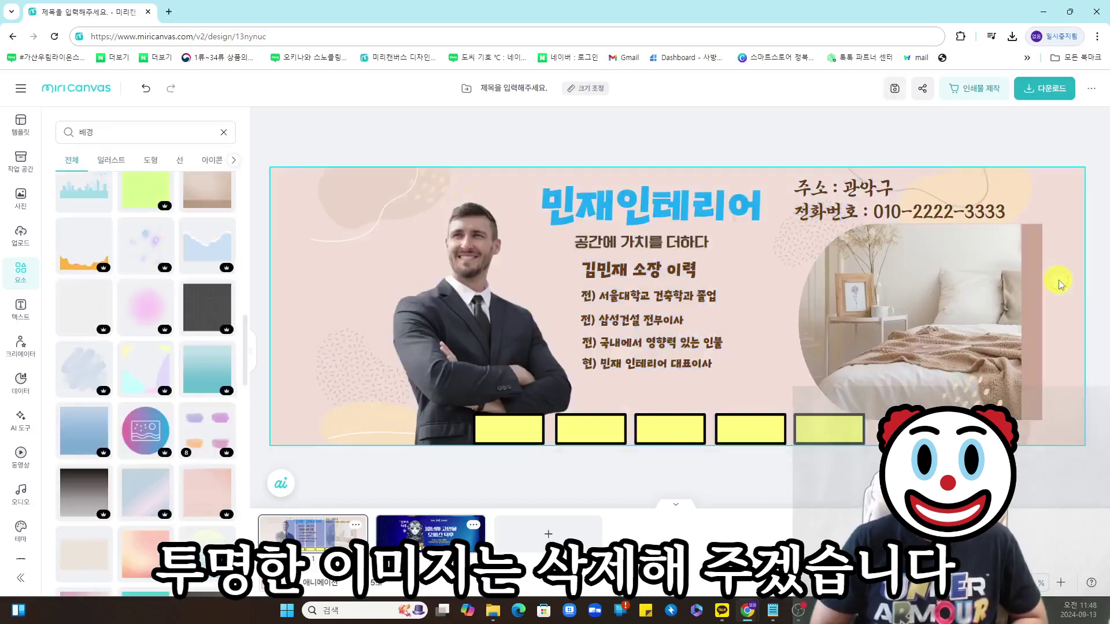
key("alt+Tab")
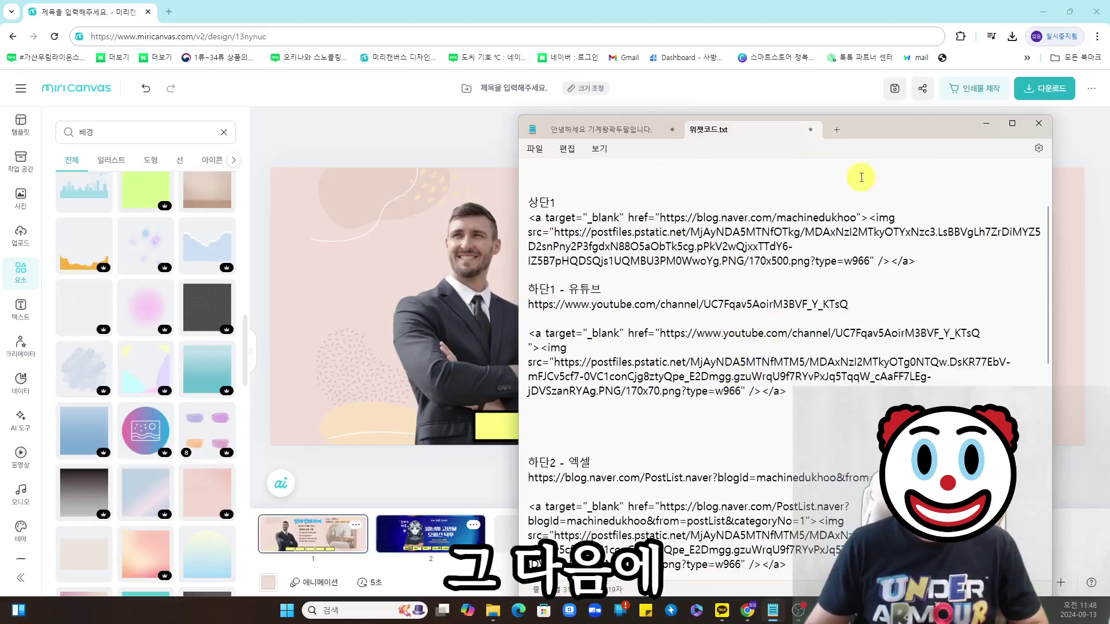
left_click_drag(605, 230, 703, 237)
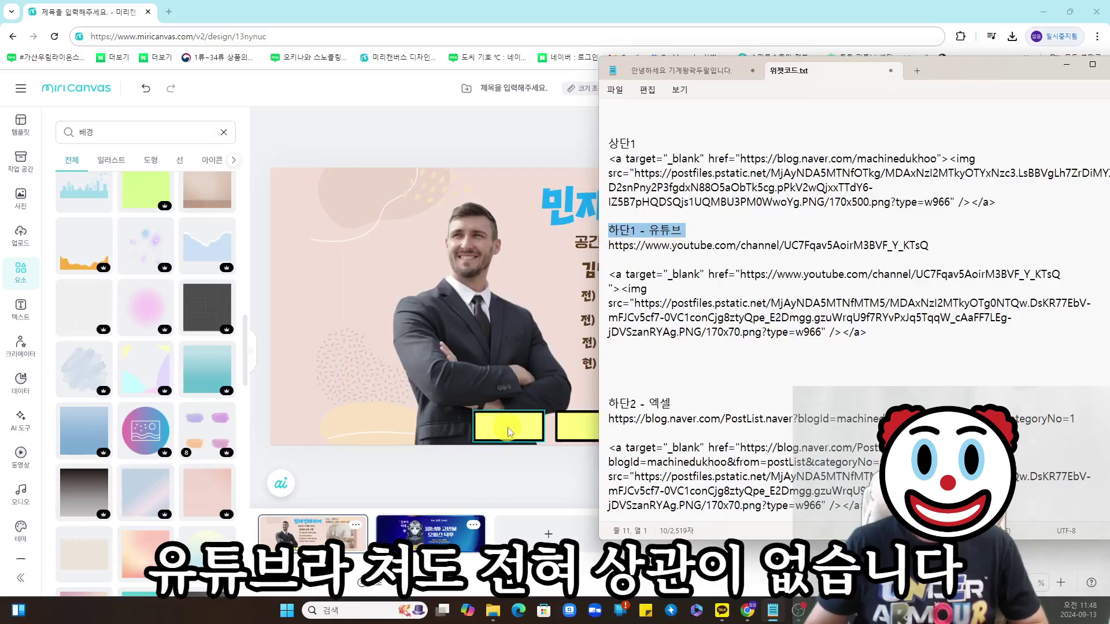
left_click(117, 132)
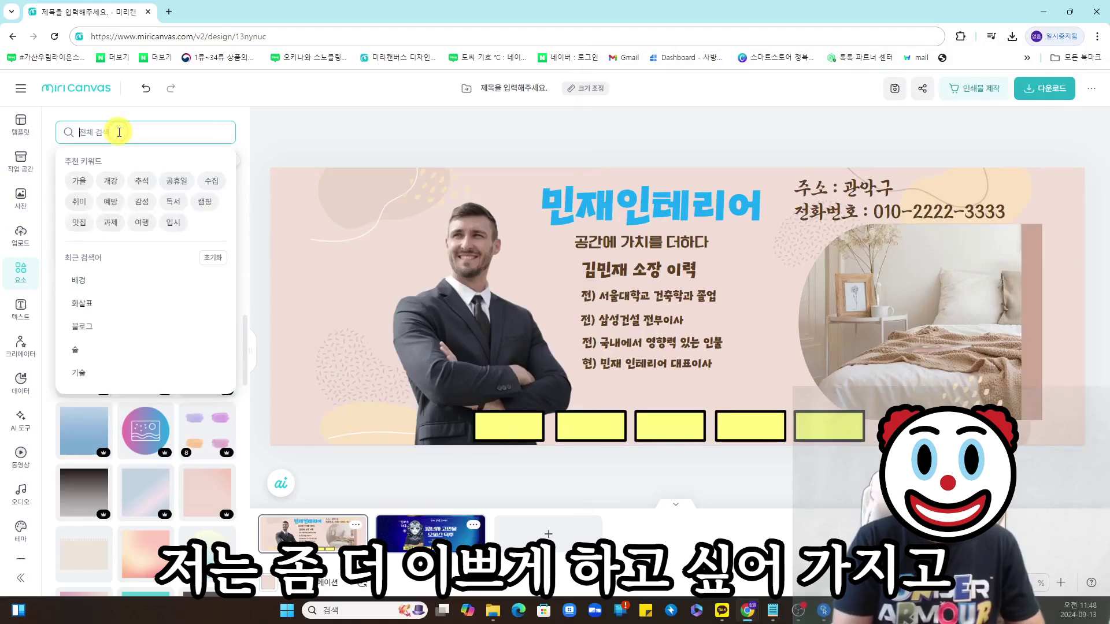
type("유튜브")
key("Return")
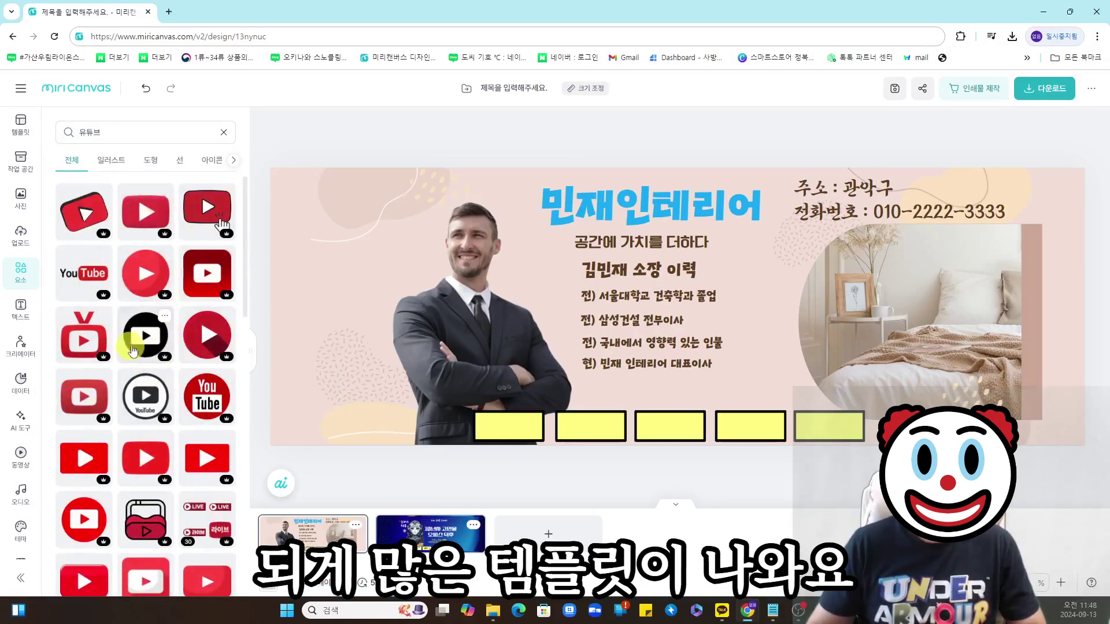
- Add the YouTube wordmark and shrink it to fit the first yellow box
left_click(84, 272)
left_click_drag(717, 305, 594, 422)
left_click_drag(639, 451, 545, 438)
left_click(768, 422)
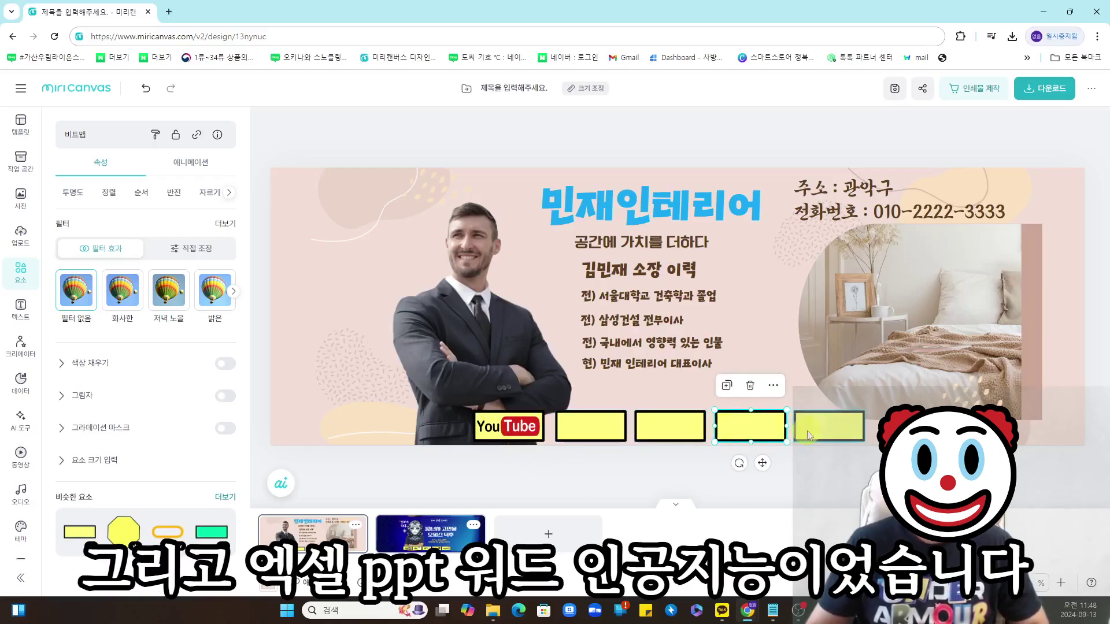
left_click(154, 136)
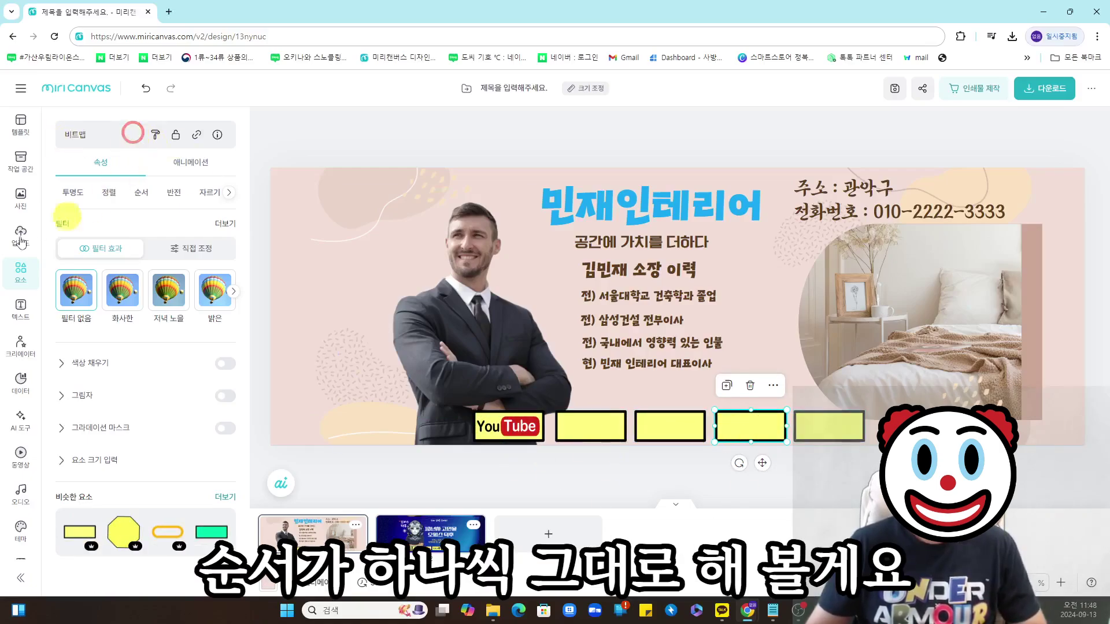
- Search the elements for 'excel' and place a green Excel icon in the second box
left_click(129, 128)
type("excel")
key("Return")
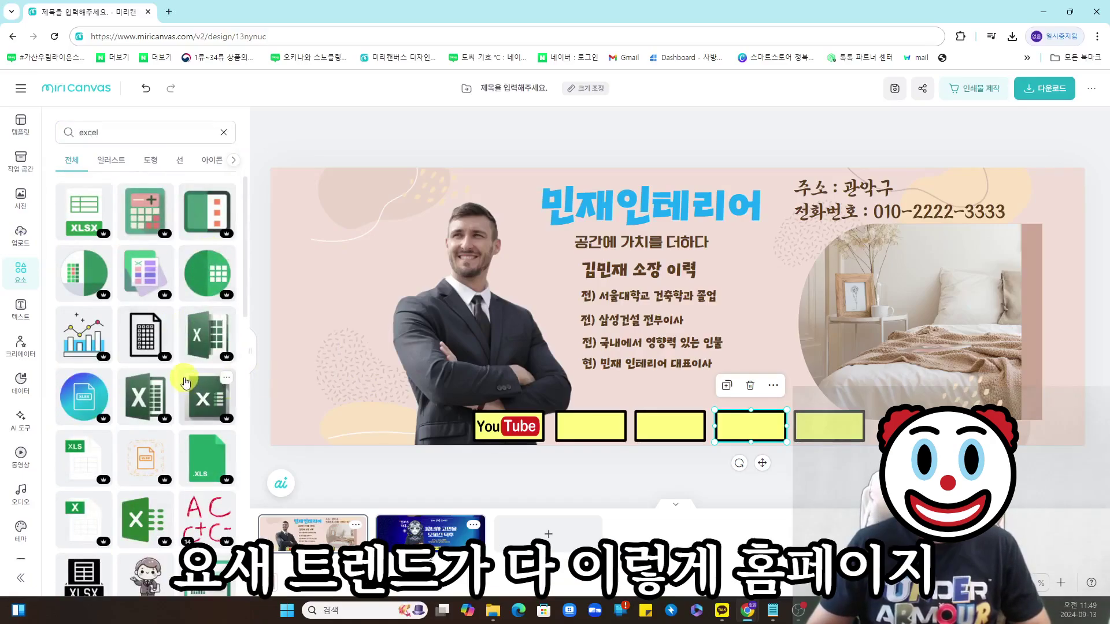
scroll(185, 376, "down", 5)
scroll(150, 373, "down", 1)
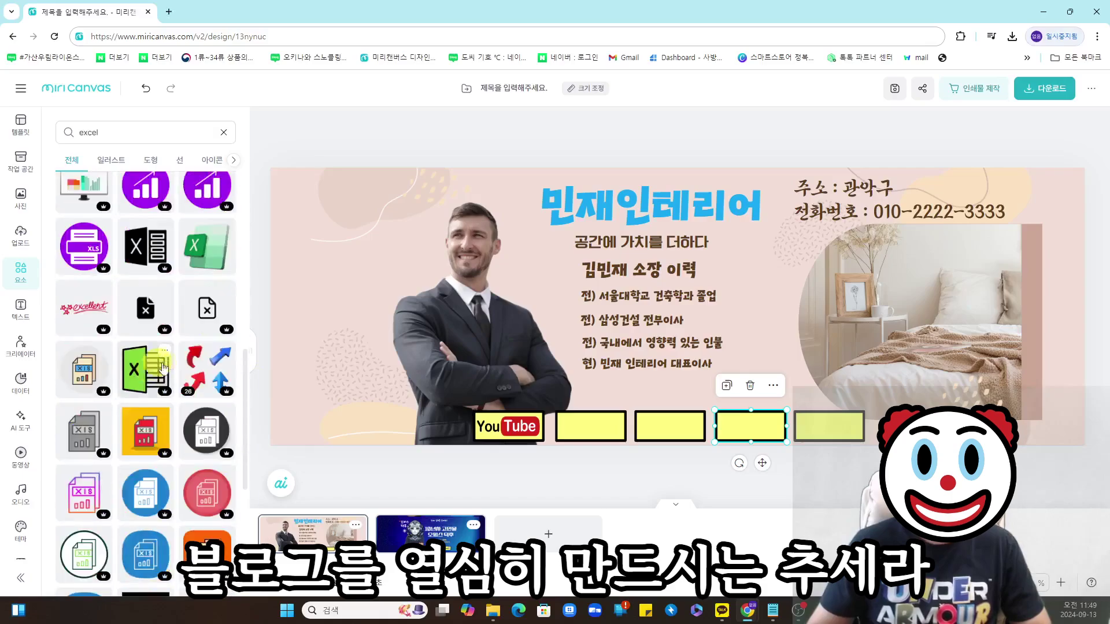
scroll(169, 366, "down", 4)
scroll(169, 365, "down", 5)
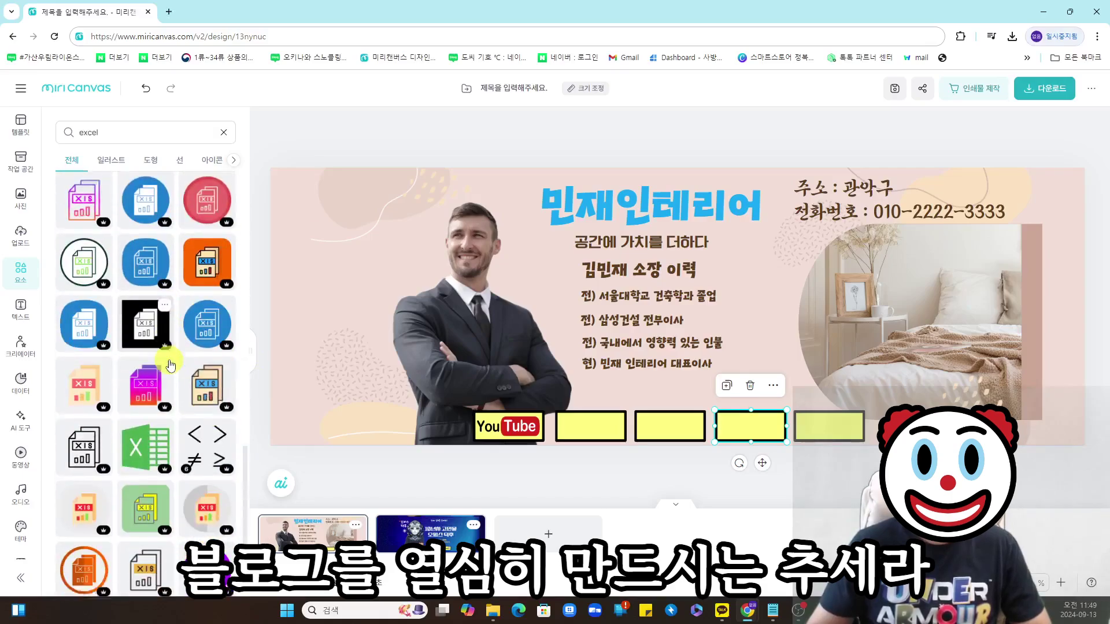
scroll(173, 374, "up", 5)
left_click_drag(145, 489, 608, 423)
- Copy a career text line into the second box as '엑셀' at font size 28.1
left_click(662, 364)
left_click_drag(663, 366, 646, 429)
double_click(648, 428)
type("엑셀")
left_click(743, 463)
left_click(659, 428)
left_click_drag(754, 426, 603, 430)
left_click(124, 262)
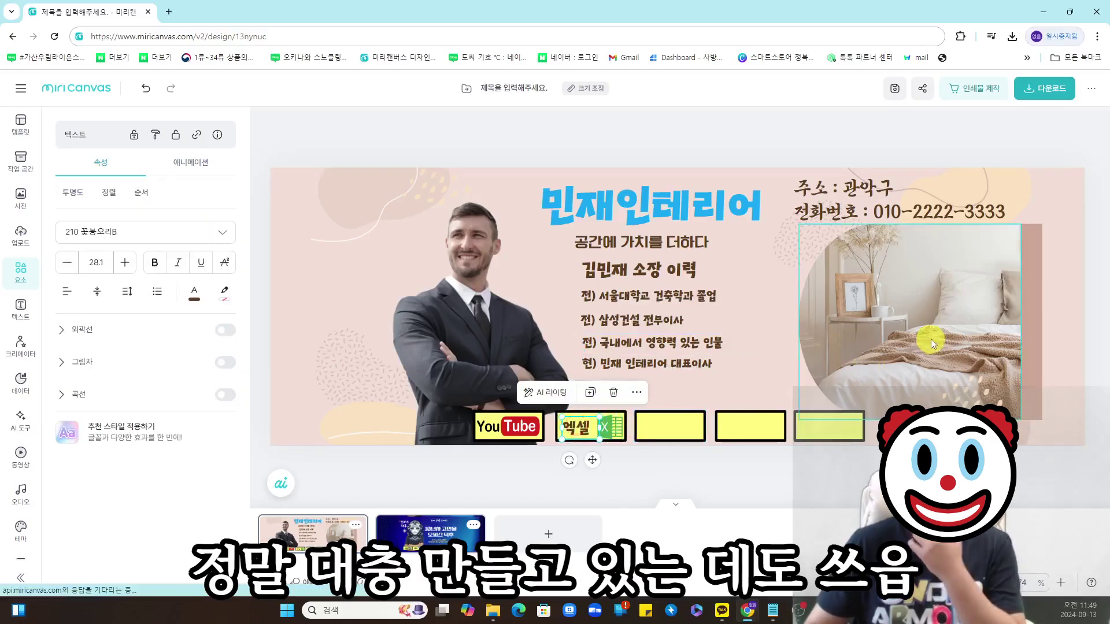
left_click(980, 327)
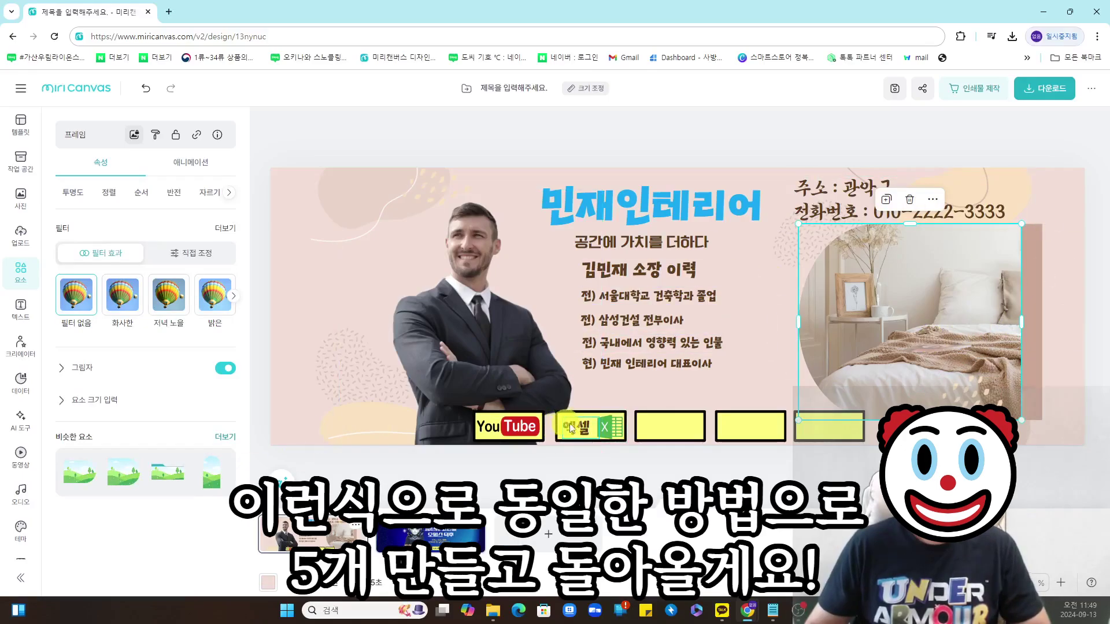
left_click(1091, 383)
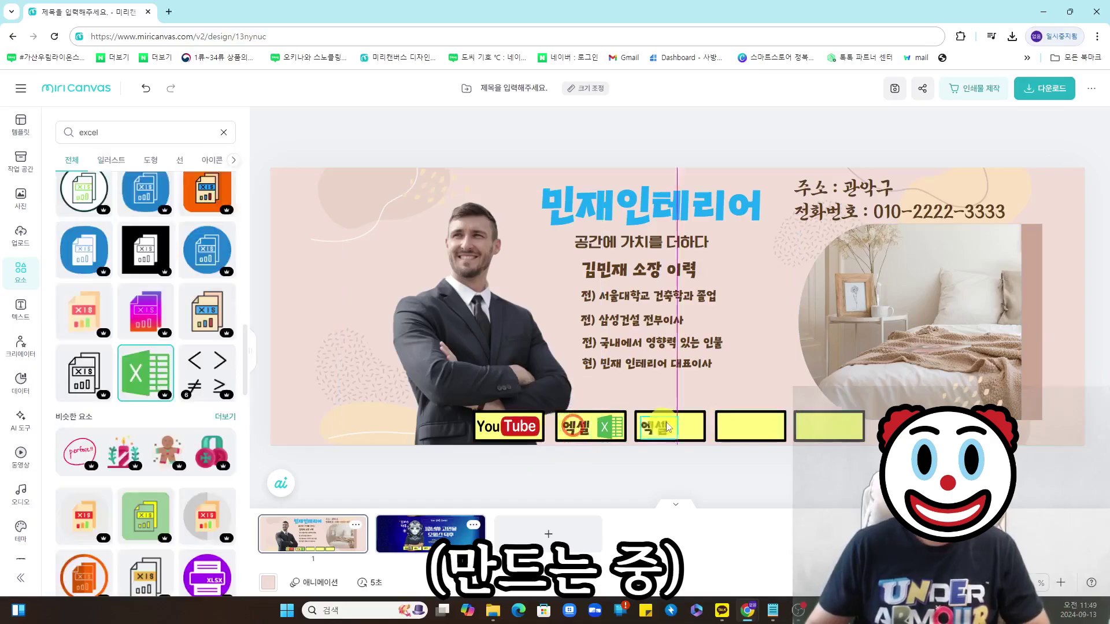
- Label the third box '피피티' on a single line
type("피피티")
left_click(746, 476)
left_click(656, 426)
left_click_drag(677, 428, 692, 428)
left_click(770, 486)
- Search the elements for 'ppt' and fit a PPT icon into the third box
double_click(110, 136)
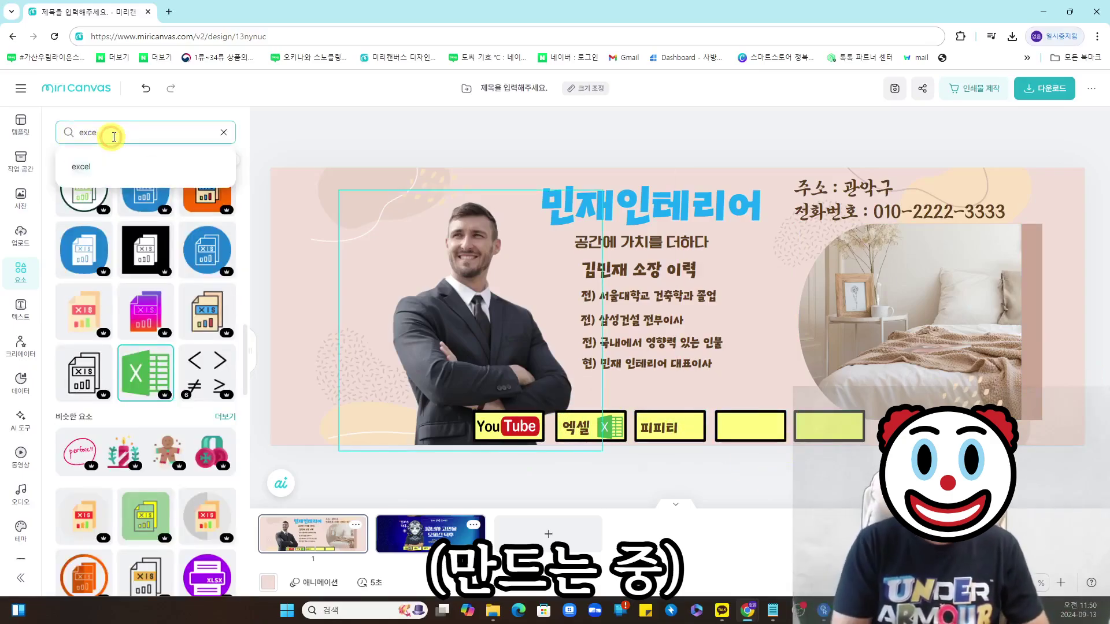
type("ㅔㅔㅅ")
key("Return")
key("BackSpace")
key("BackSpace")
key("BackSpace")
type("ppt")
key("Return")
left_click(86, 272)
left_click_drag(651, 240, 754, 376)
left_click_drag(767, 388, 740, 427)
- Copy the label into the fourth box as '워드' and place a DOCX icon beside it
left_click(661, 428)
key("ctrl+c")
key("ctrl+v")
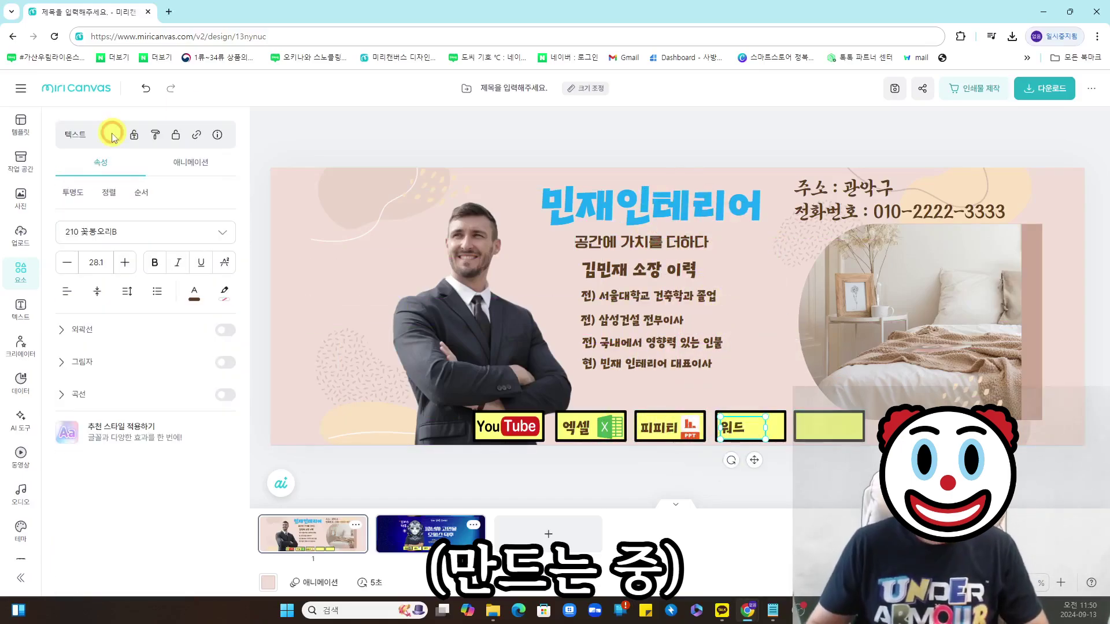
left_click(21, 270)
left_click(113, 138)
key("BackSpace")
key("BackSpace")
key("BackSpace")
type("word")
key("Return")
scroll(207, 274, "down", 1)
left_click(210, 284)
left_click_drag(688, 278, 766, 424)
left_click_drag(752, 406, 824, 429)
- Copy the 워드 label into the fifth box as the AI label
left_click(735, 428)
key("ctrl+c")
key("ctrl+v")
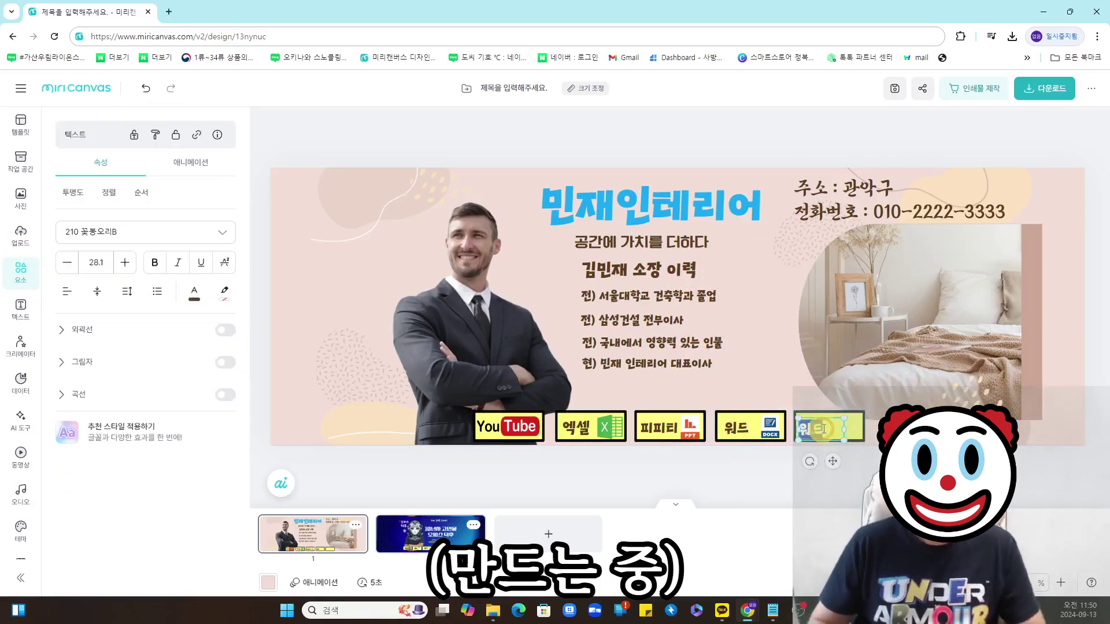
left_click(141, 232)
left_click(21, 162)
- Search 'ai', fit an AI-head illustration into the fifth box, and download the banner
left_click(20, 271)
left_click_drag(129, 136, 45, 141)
key("BackSpace")
type("ai")
key("Return")
left_click(86, 335)
left_click_drag(720, 278, 844, 309)
left_click_drag(738, 260, 857, 439)
left_click(834, 437)
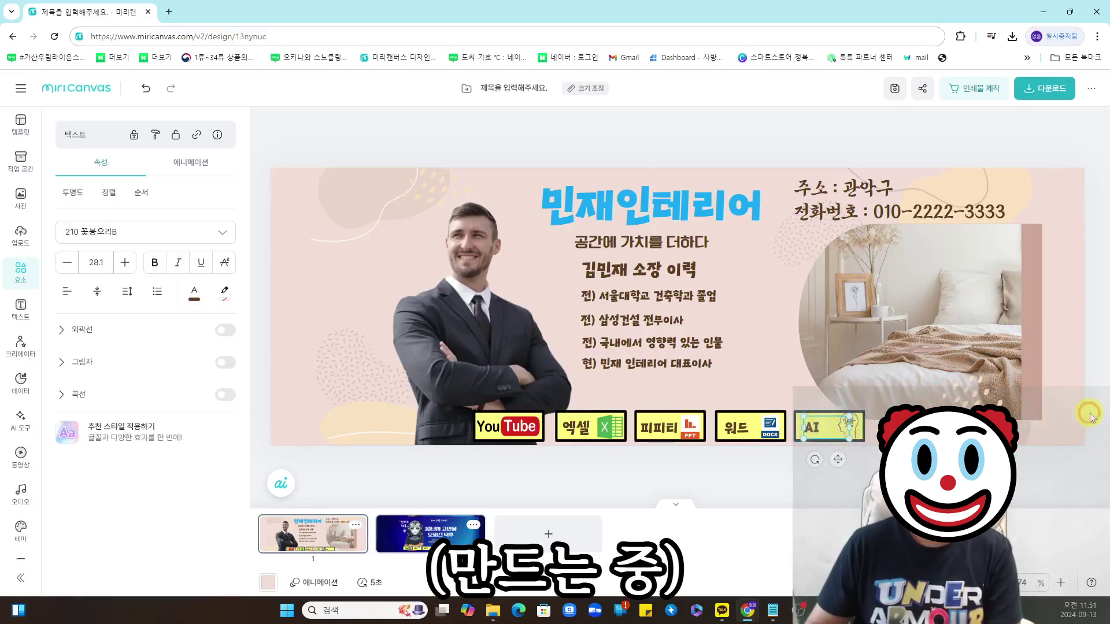
left_click(1091, 417)
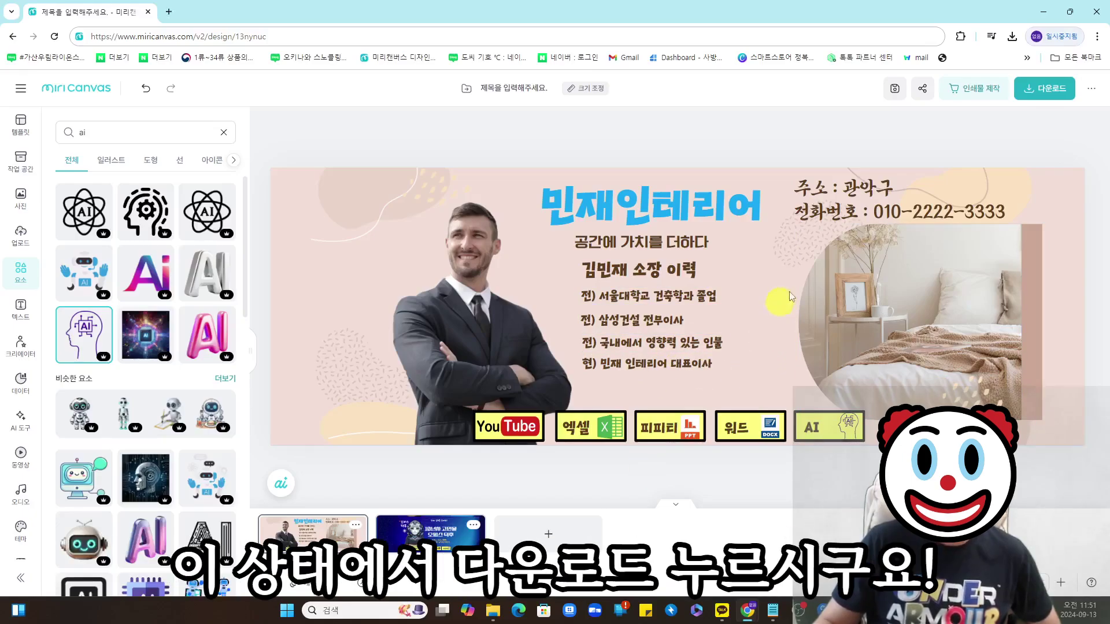
left_click(1044, 88)
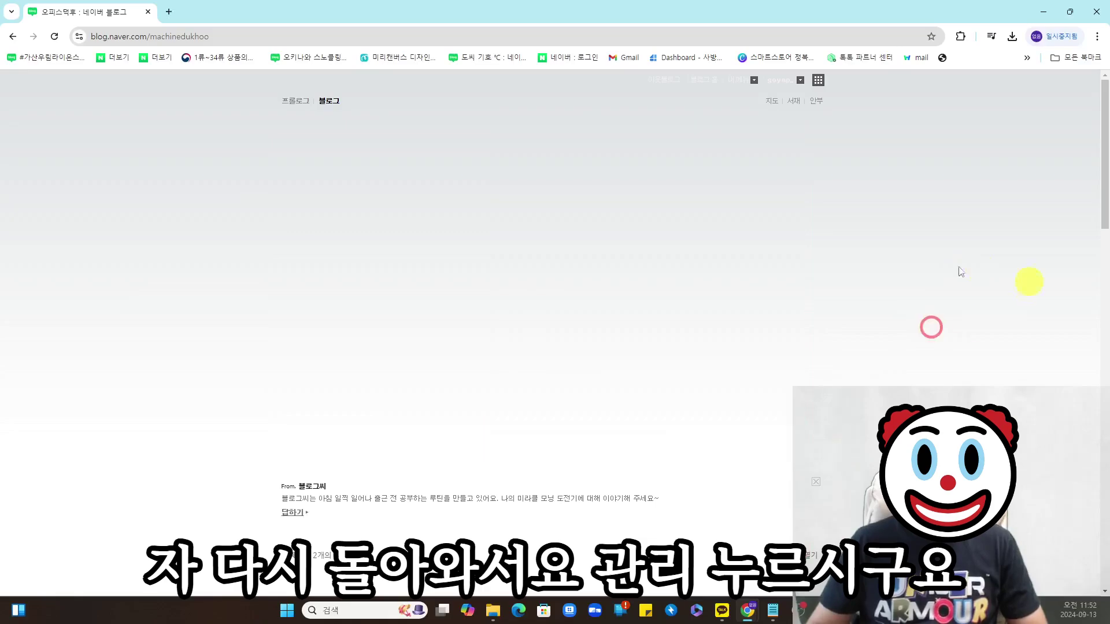
scroll(1028, 279, "down", 5)
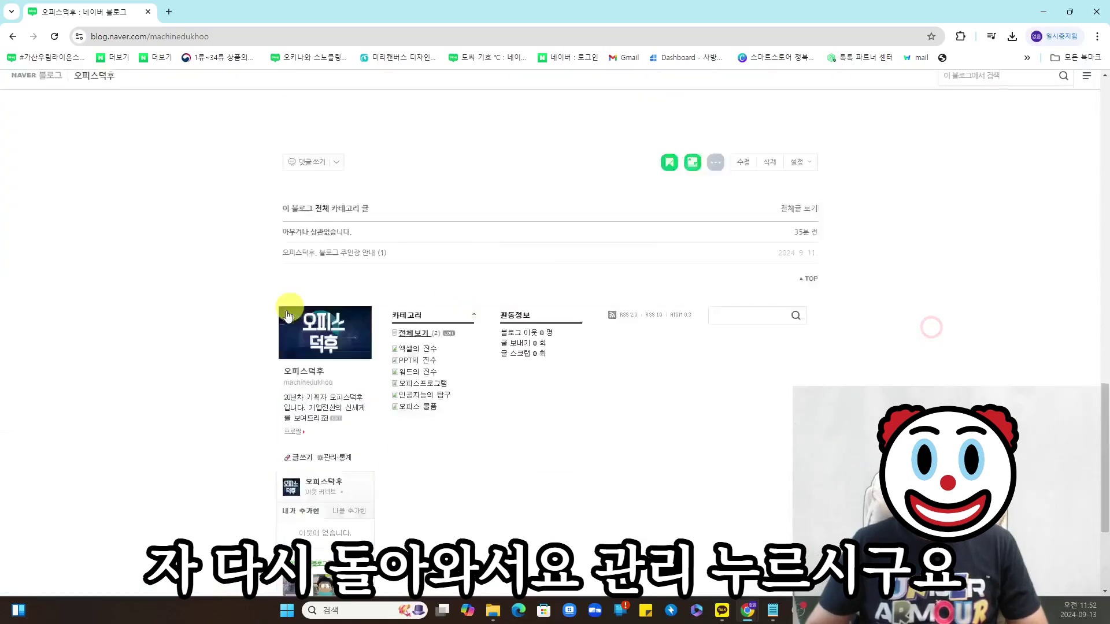
- Upload the updated 민재인테리어 banner PNG as the skin's 상단 영역 header image and apply it
scroll(287, 315, "down", 5)
left_click(328, 269)
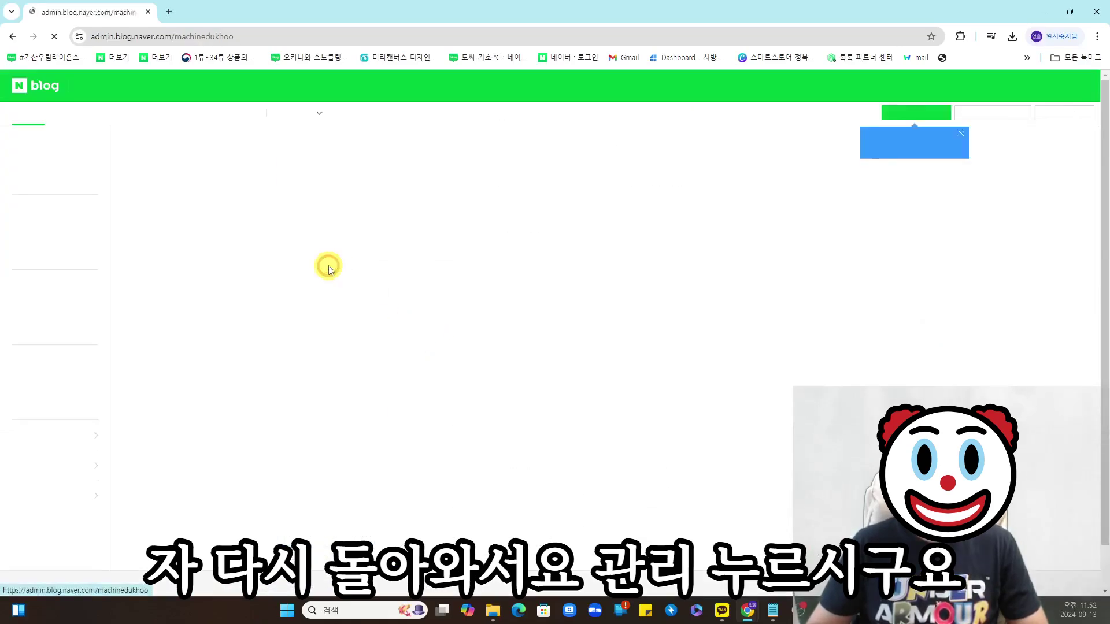
left_click(74, 115)
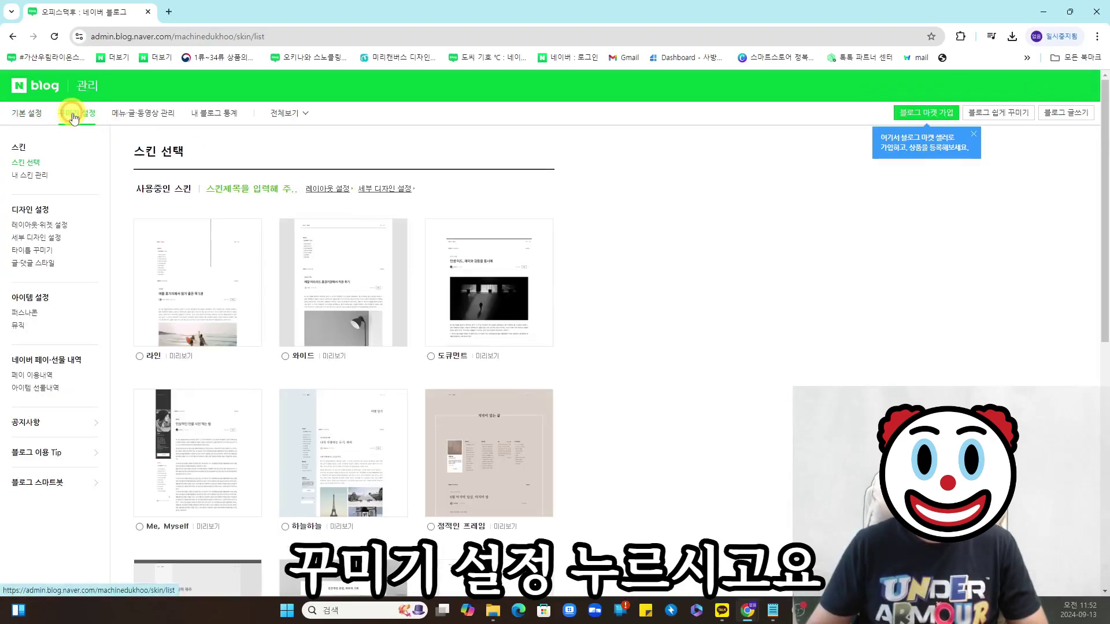
left_click(391, 191)
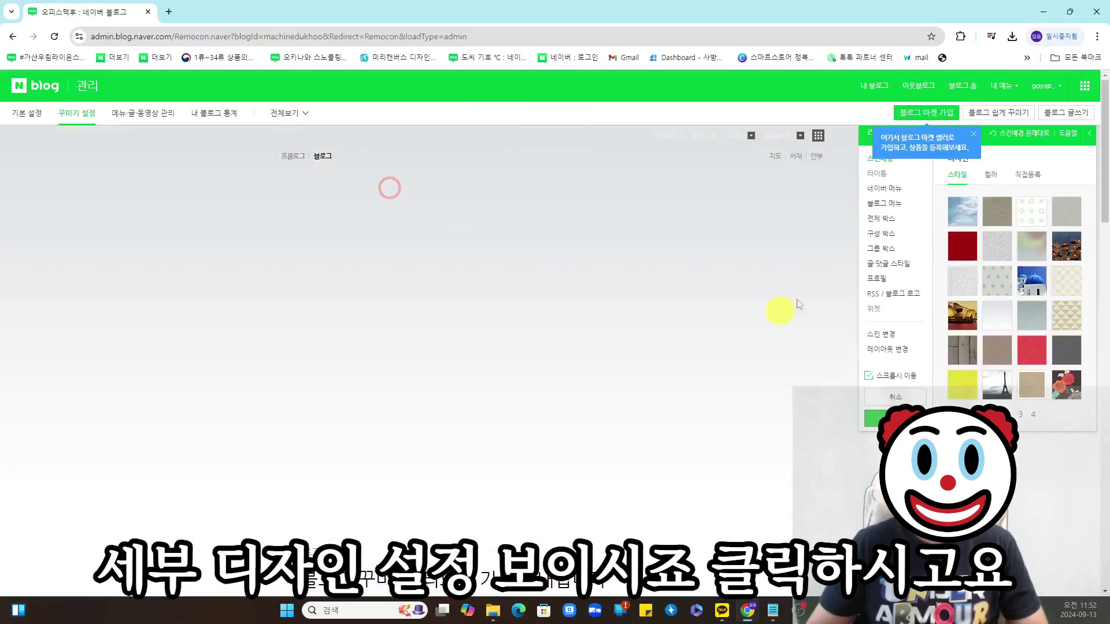
left_click(1034, 180)
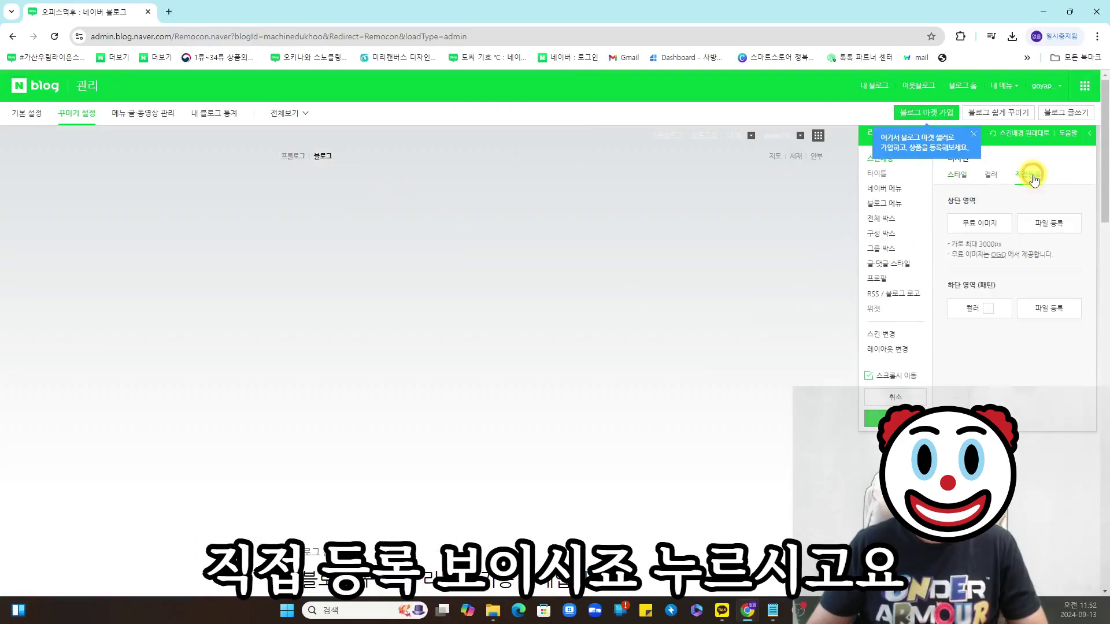
left_click(1049, 225)
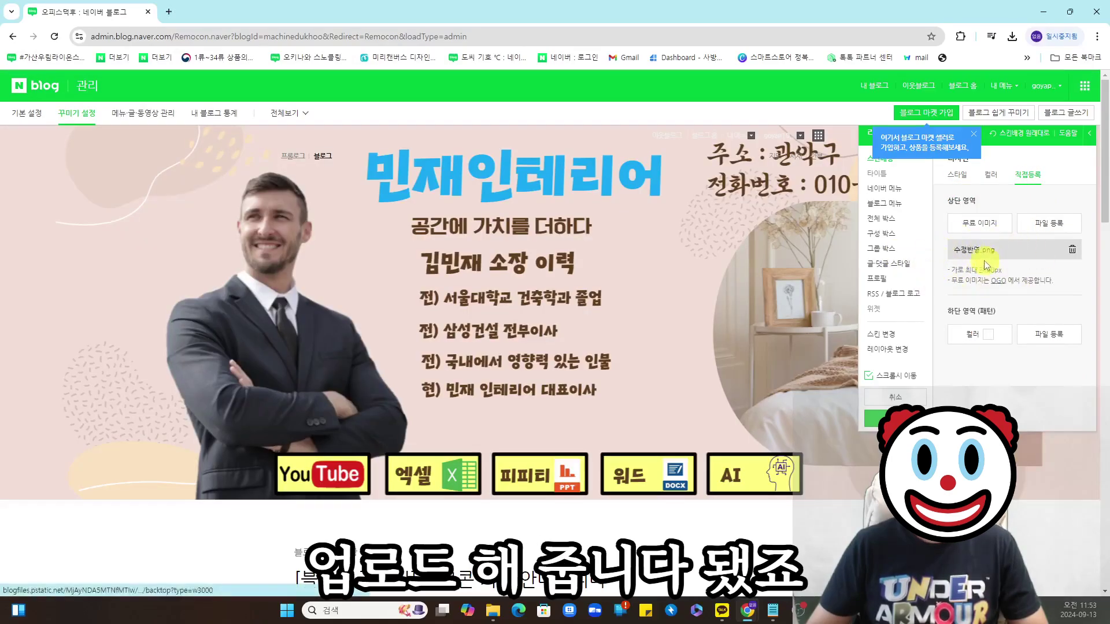
left_click(885, 418)
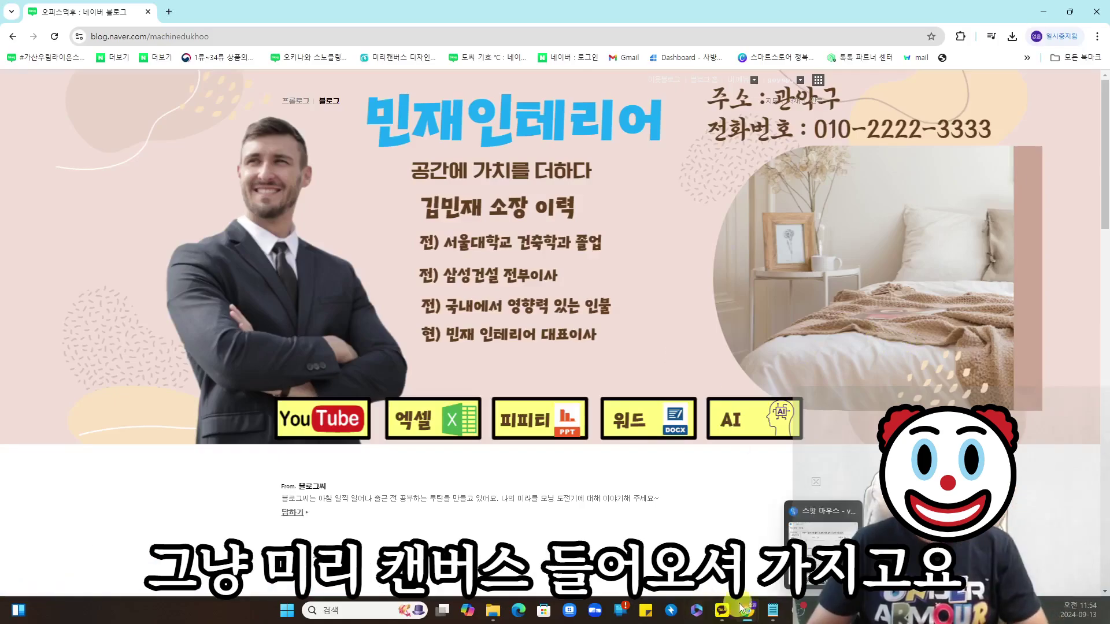
- Back in MiriCanvas, set a custom canvas height of 720 px (1898 × 720) and dismiss the apply-mode popup
mouse_move(748, 608)
left_click(666, 549)
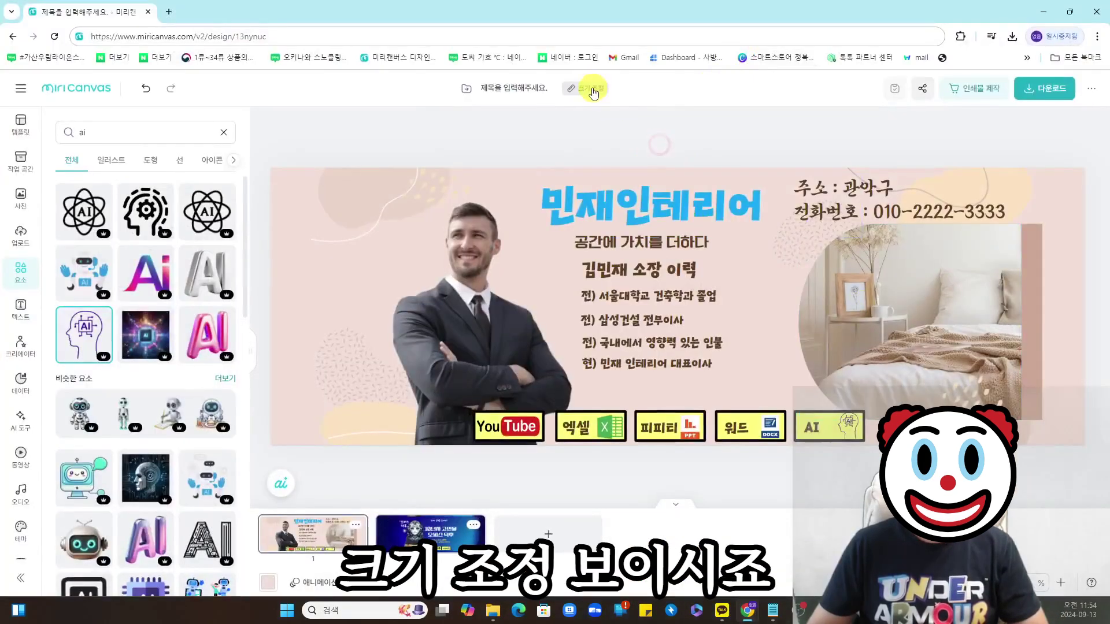
left_click(593, 91)
left_click(723, 174)
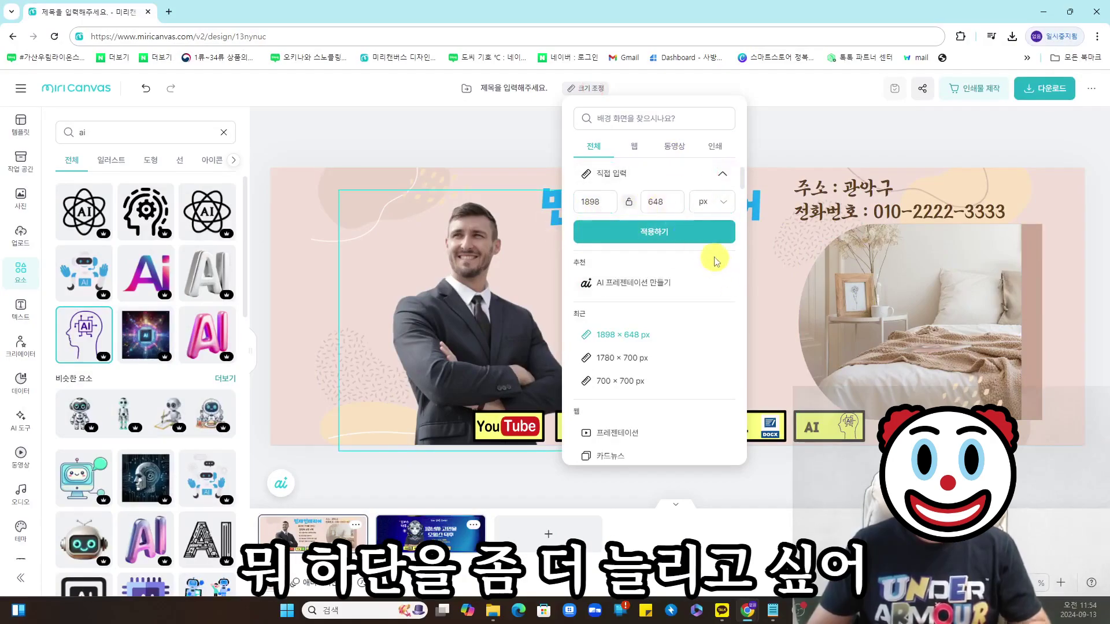
left_click(676, 206)
key("BackSpace")
key("BackSpace")
type("700")
left_click_drag(672, 207, 636, 210)
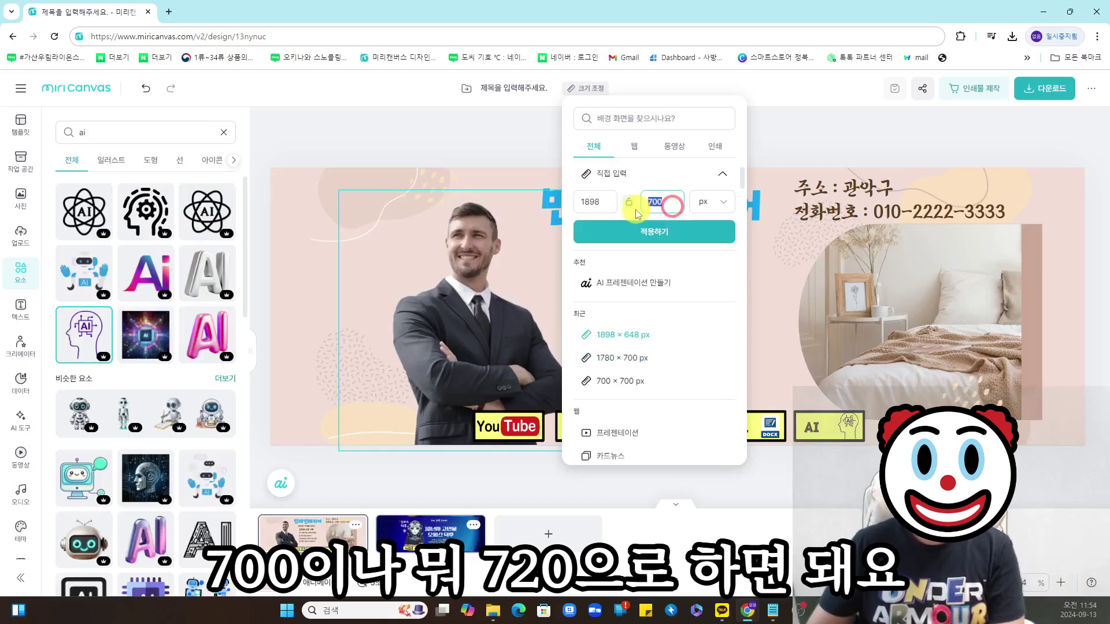
key("BackSpace")
type("720")
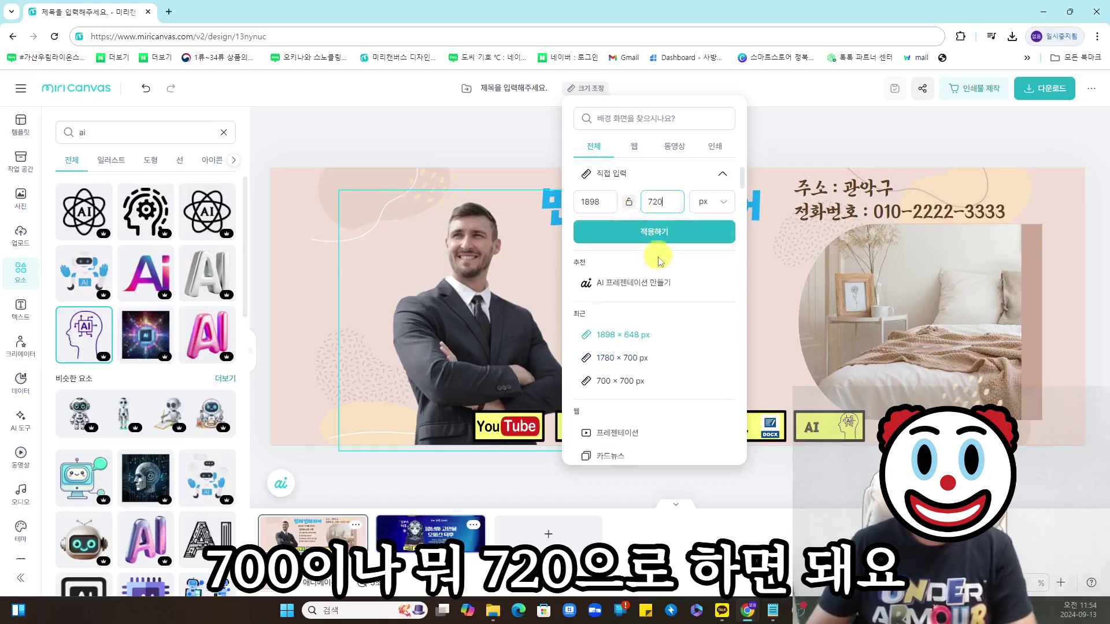
left_click(655, 232)
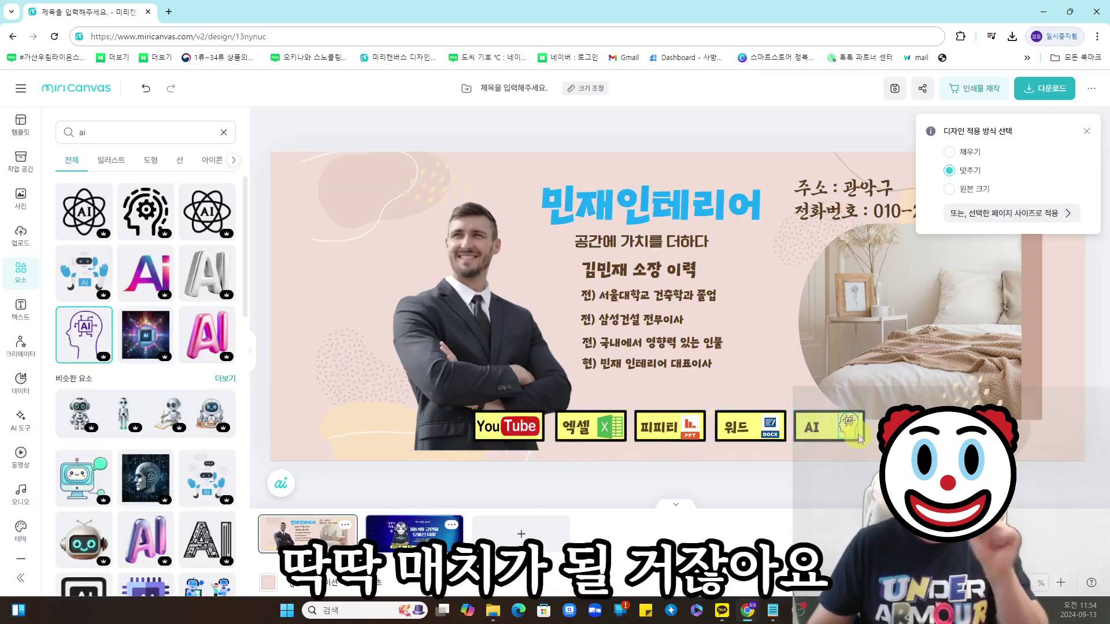
left_click(1086, 132)
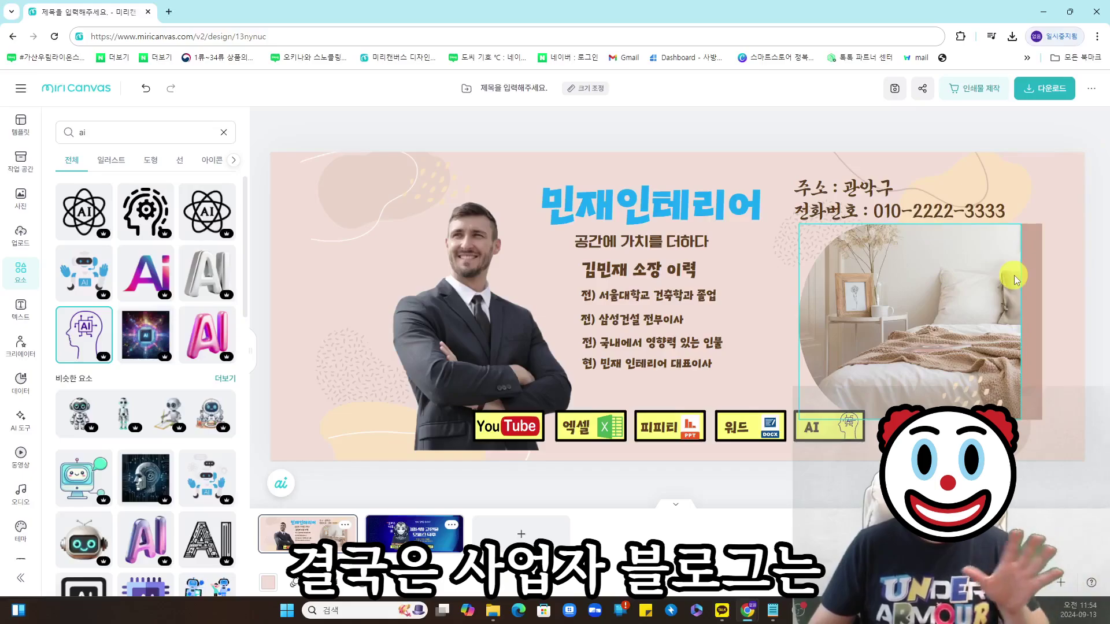